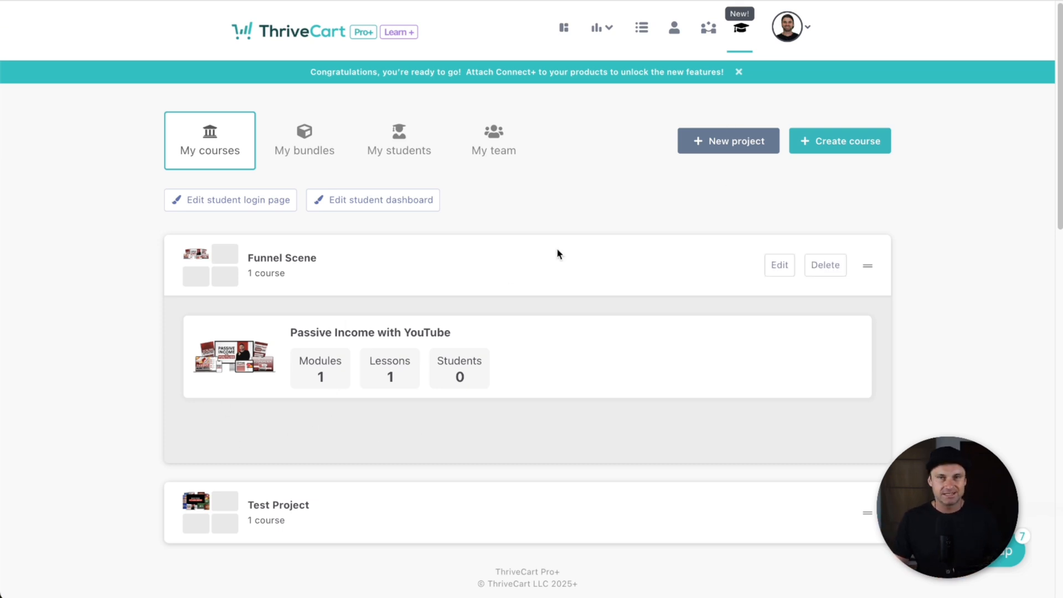
Step: Create a new ThriveCart Learn+ project named with the course author's name
{"action": "left_click", "coordinate": [739, 142]}
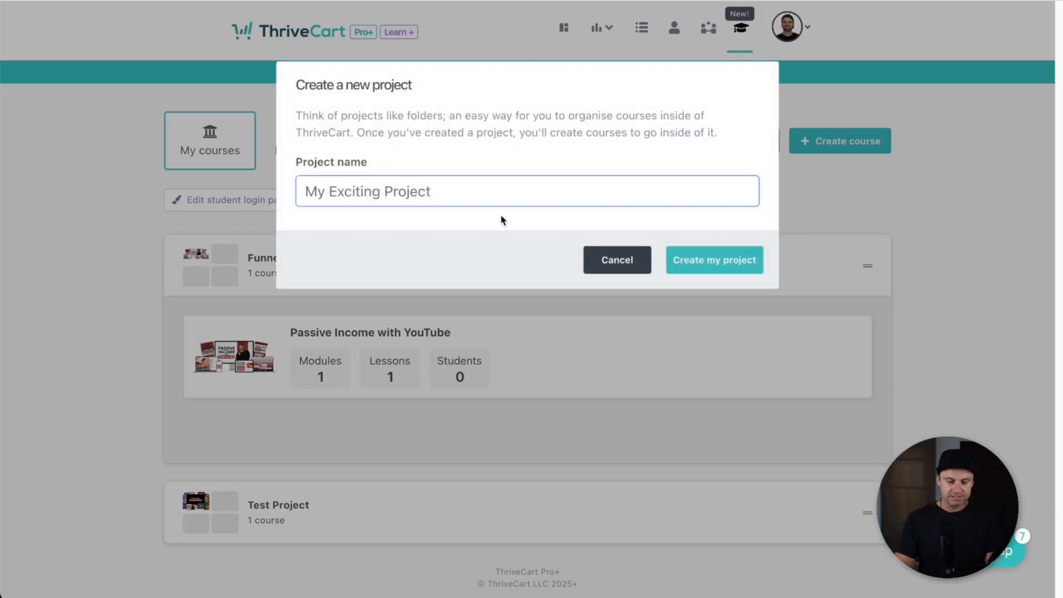
{"action": "type", "text": "Phil Wilson"}
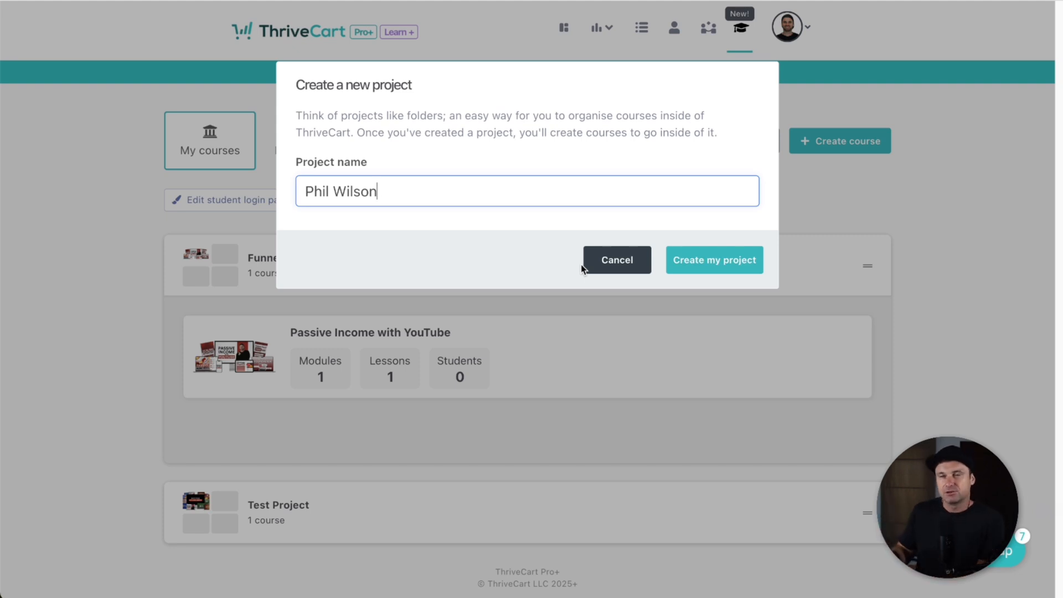
{"action": "left_click", "coordinate": [717, 256]}
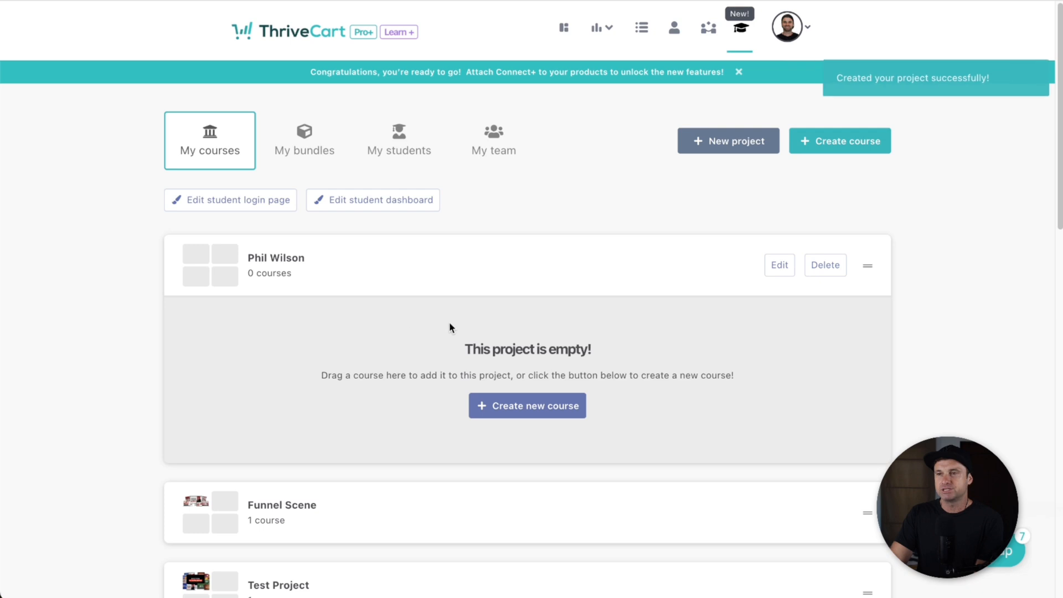
{"action": "scroll", "coordinate": [449, 321], "scroll_direction": "down", "scroll_amount": 3}
{"action": "scroll", "coordinate": [442, 233], "scroll_direction": "up", "scroll_amount": 2}
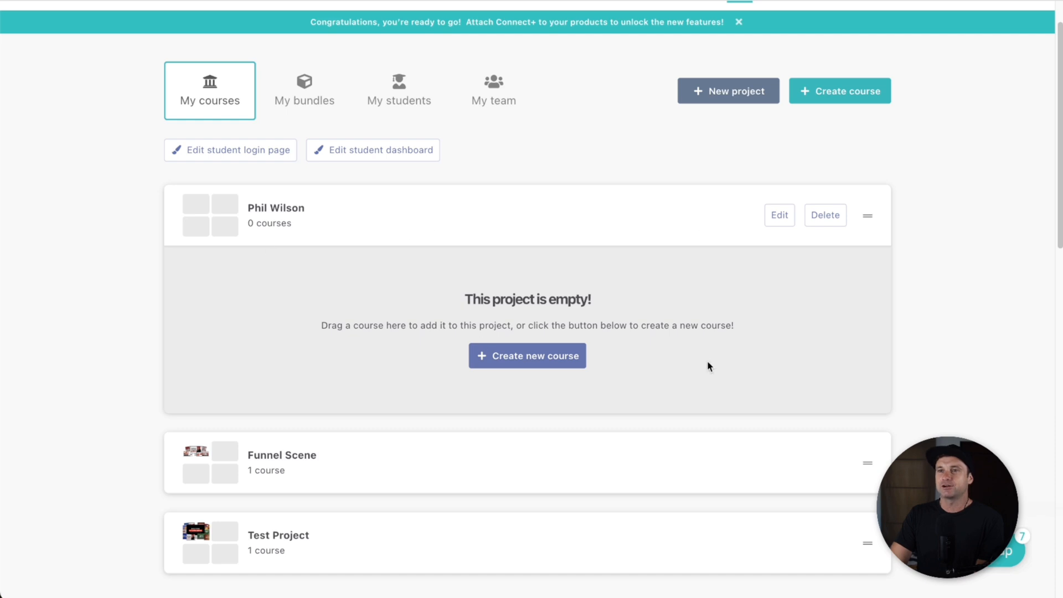
Step: Start a new course in the empty project named 'Irresistible Bonus Formula'
{"action": "left_click", "coordinate": [551, 357]}
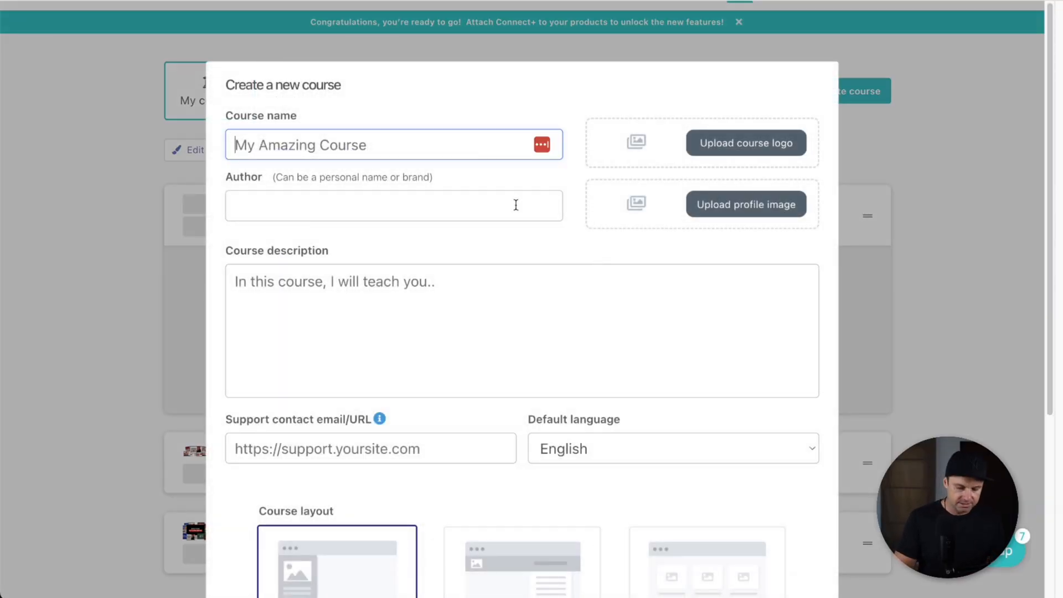
{"action": "type", "text": "Irresisti"}
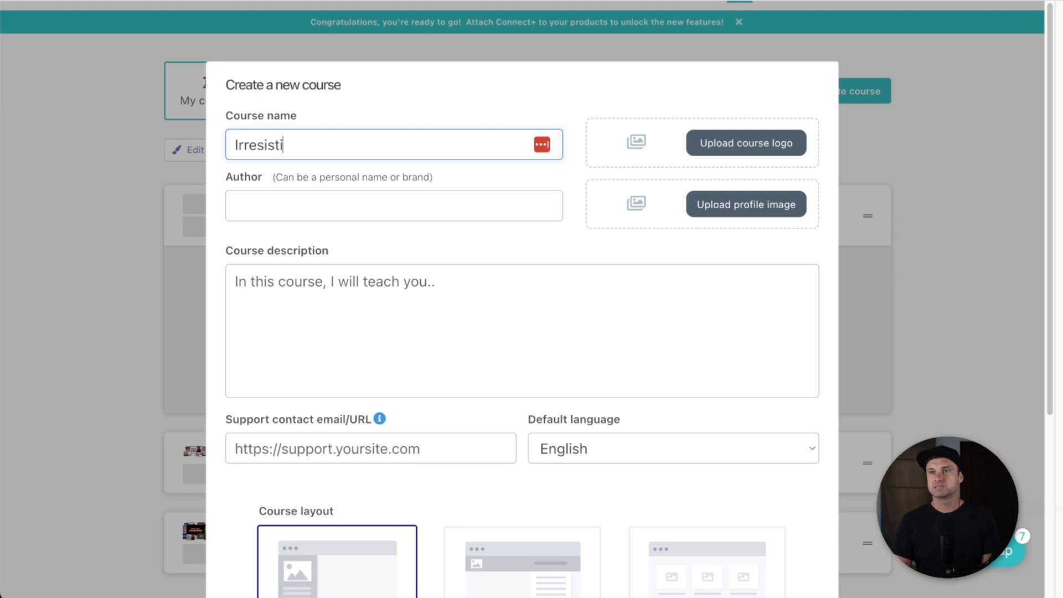
{"action": "type", "text": "ble Bonus FOrmu"}
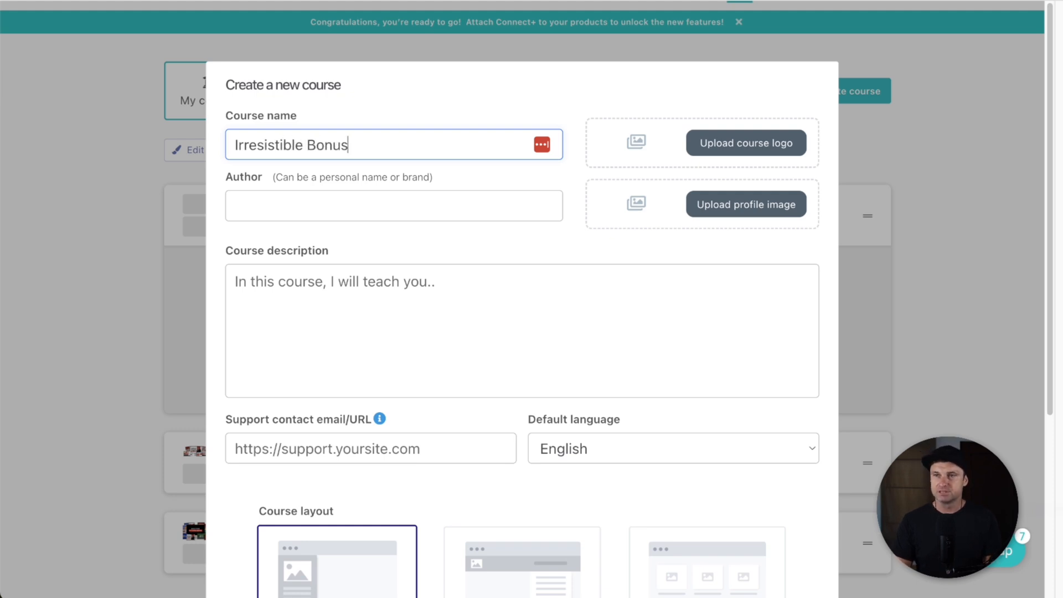
{"action": "key", "text": "BackSpace"}
{"action": "key", "text": "BackSpace"}
{"action": "key", "text": "BackSpace"}
{"action": "key", "text": "BackSpace"}
{"action": "type", "text": "ormula"}
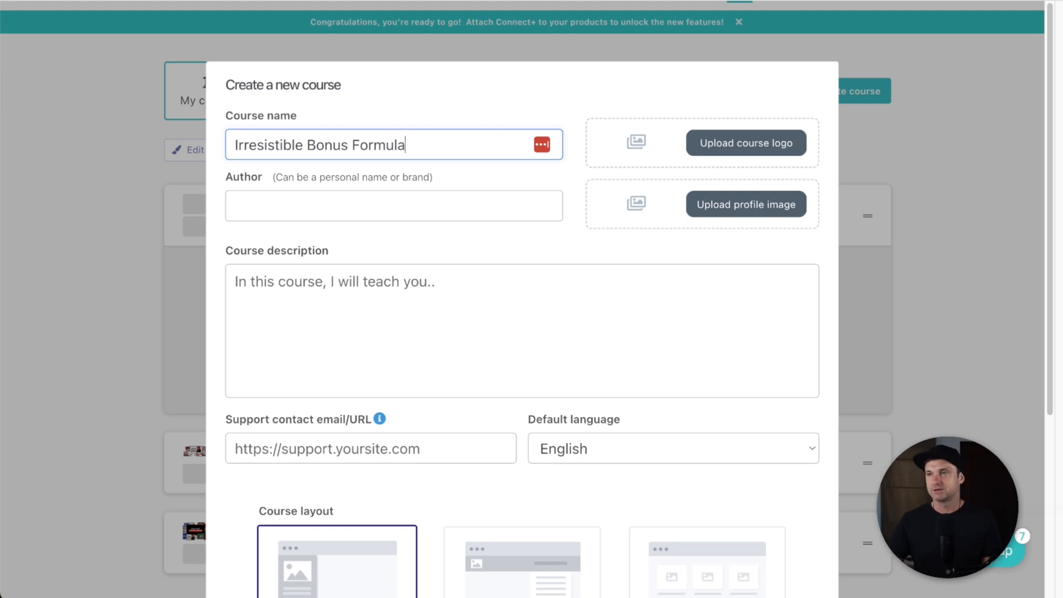
Step: Enter the course author's name on the new-course form
{"action": "left_click", "coordinate": [509, 216]}
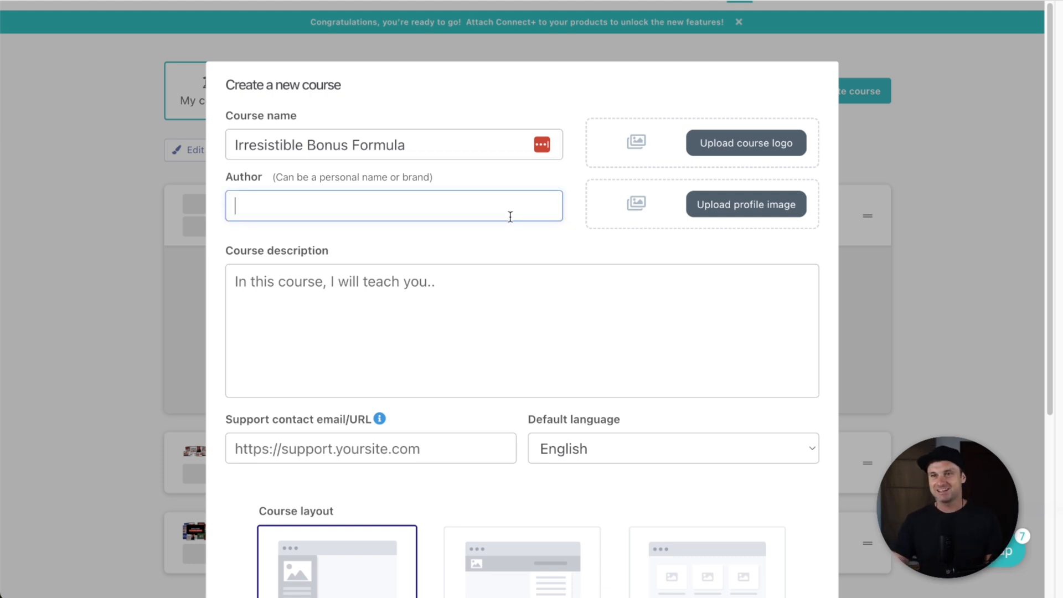
{"action": "type", "text": "Phil Wilson"}
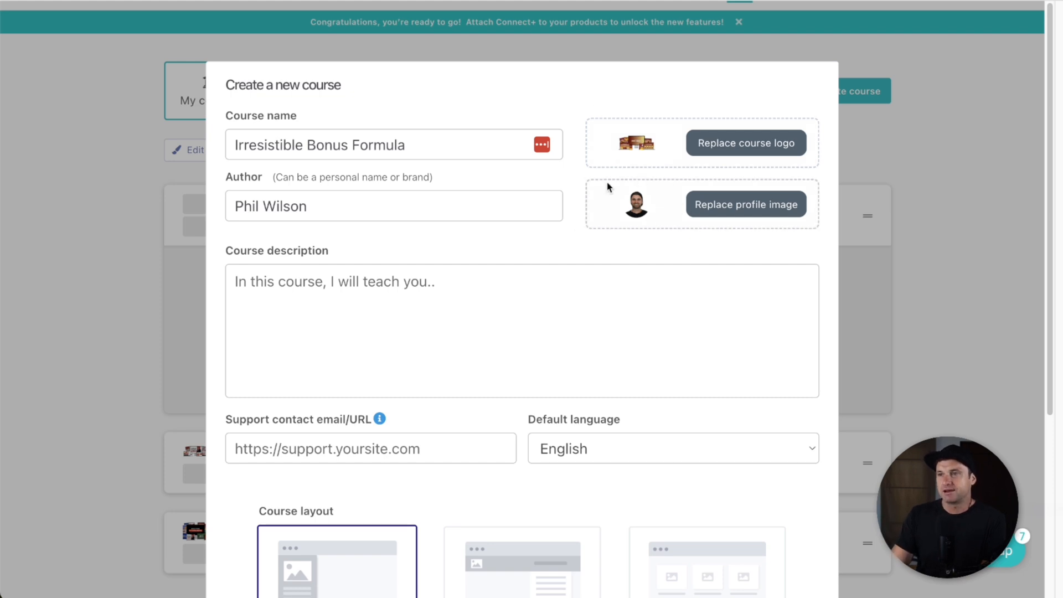
{"action": "left_click", "coordinate": [499, 295]}
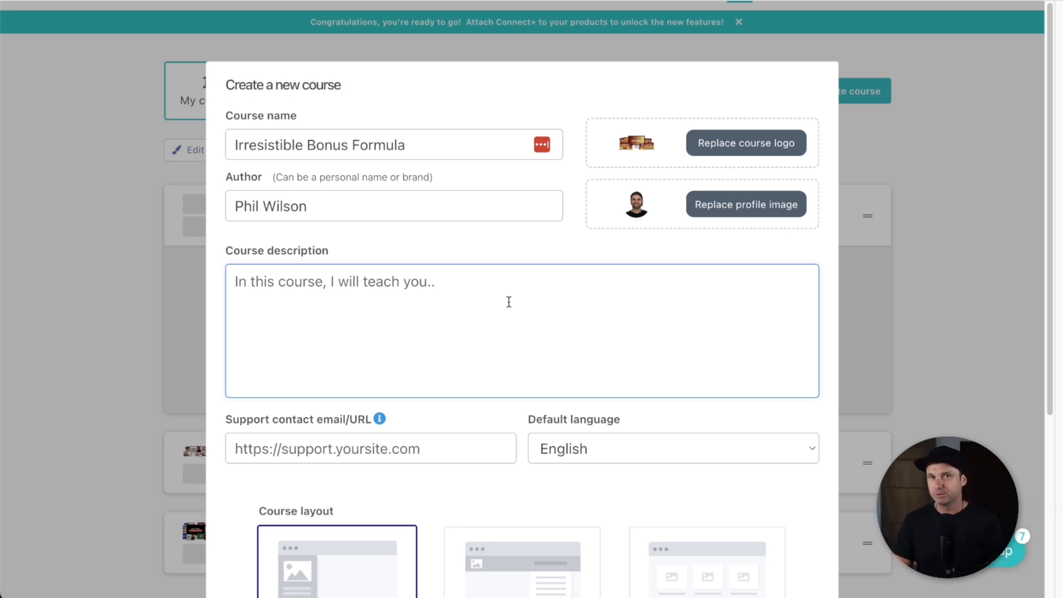
Step: Paste the affiliate-bonus course description and enter the support contact e-mail address
{"action": "type", "text": "If you're an affiliate marketer struggling to make affiliate sales, I'm here to say, it's not you, it's your offer! In this course, I'll show you how to create irresistible bonus offers, so people would feel stupid not buying programs through your affiliate link."}
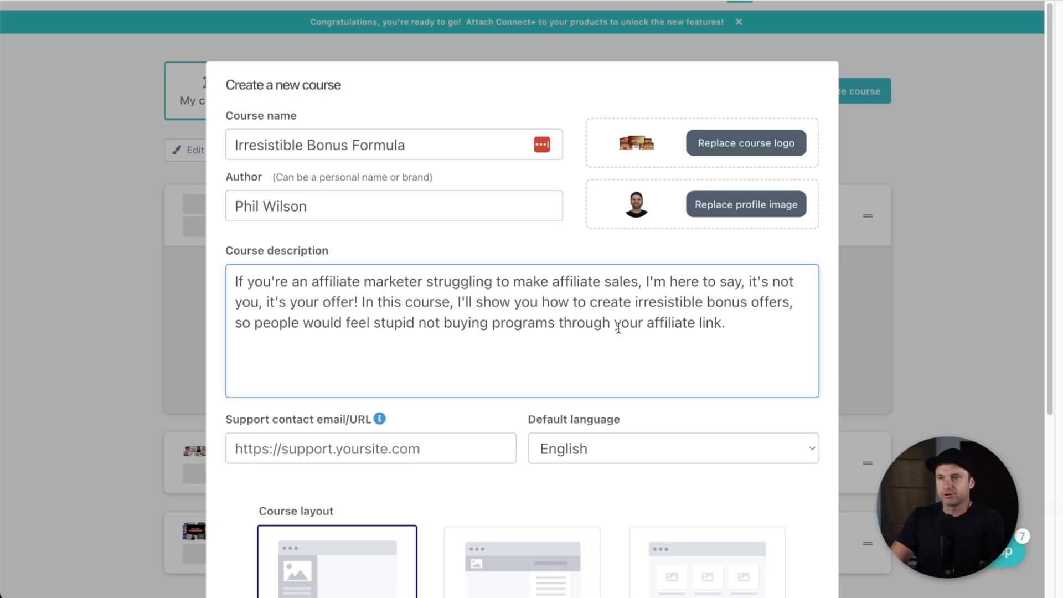
{"action": "left_click", "coordinate": [454, 447]}
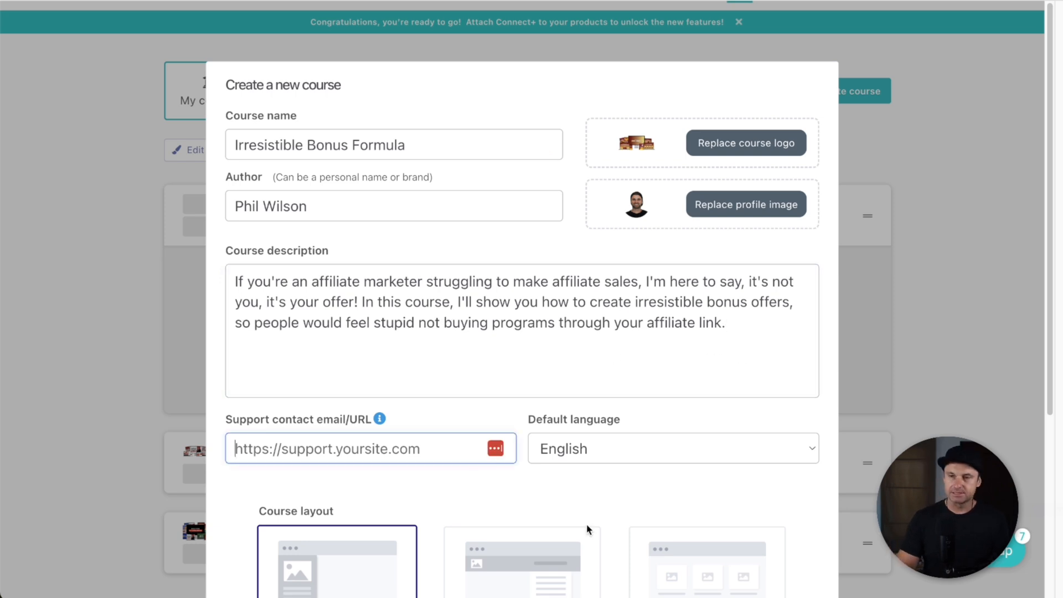
{"action": "key", "text": "BackSpace"}
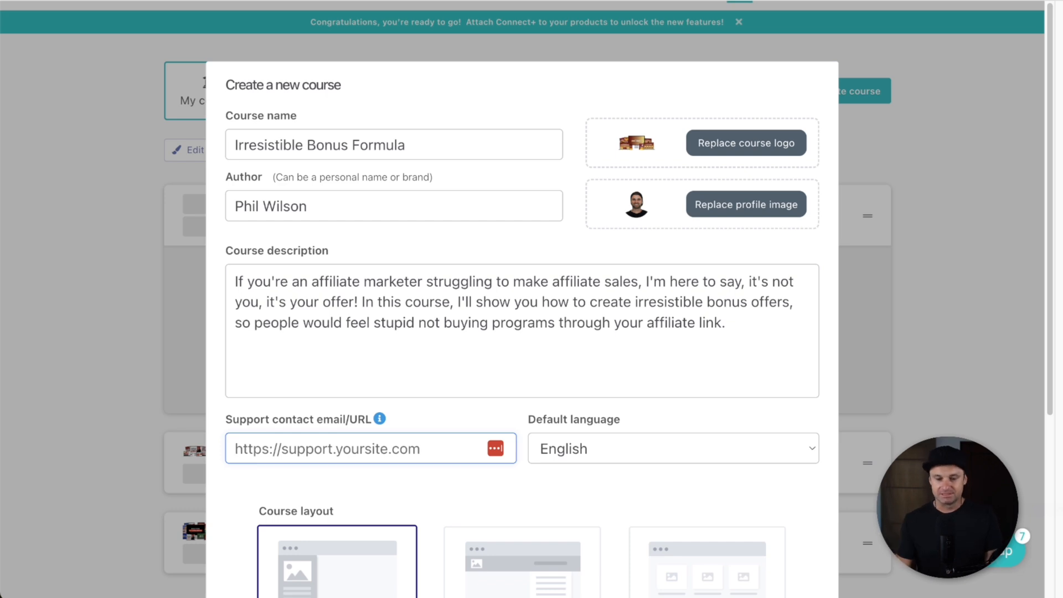
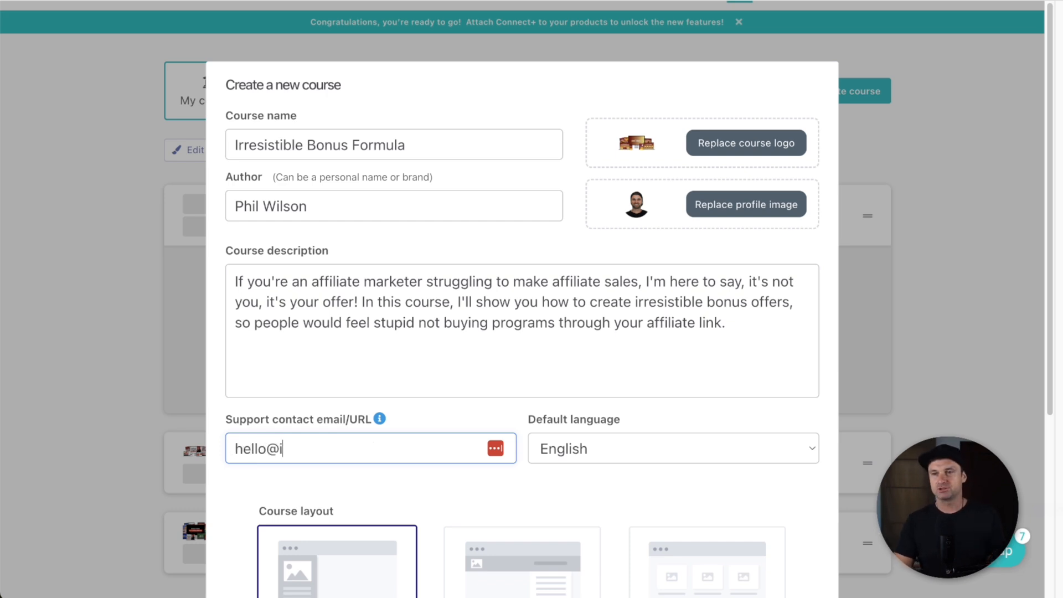
{"action": "key", "text": "super+a"}
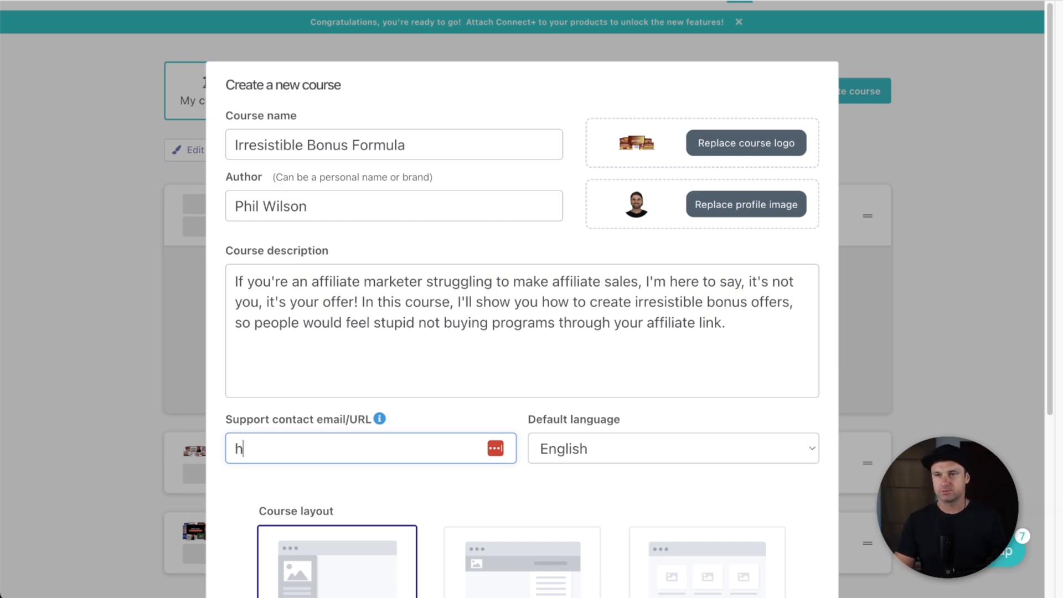
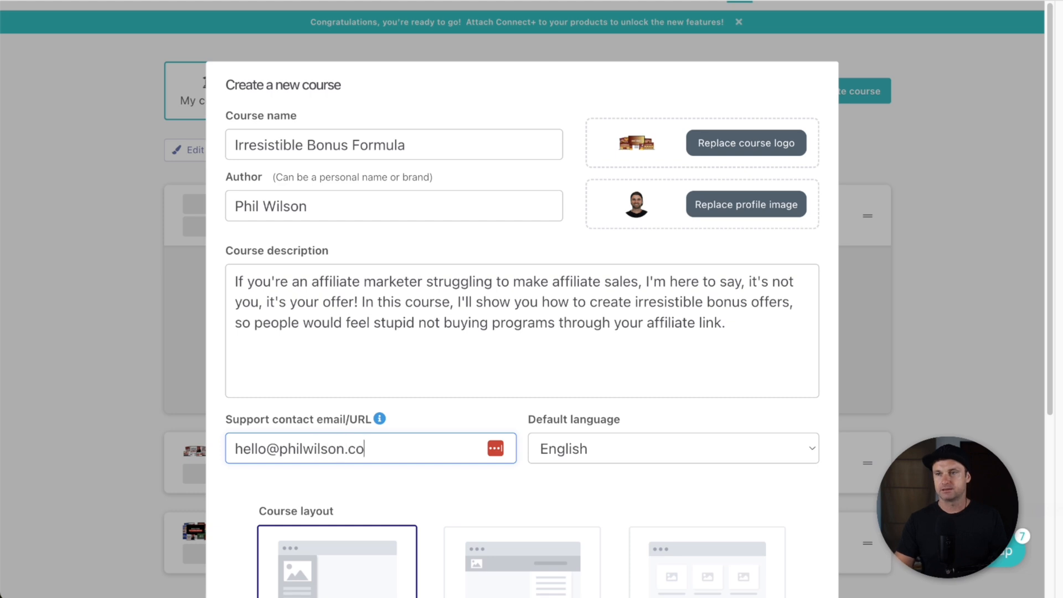
{"action": "left_click", "coordinate": [572, 493]}
{"action": "scroll", "coordinate": [570, 493], "scroll_direction": "down", "scroll_amount": 5}
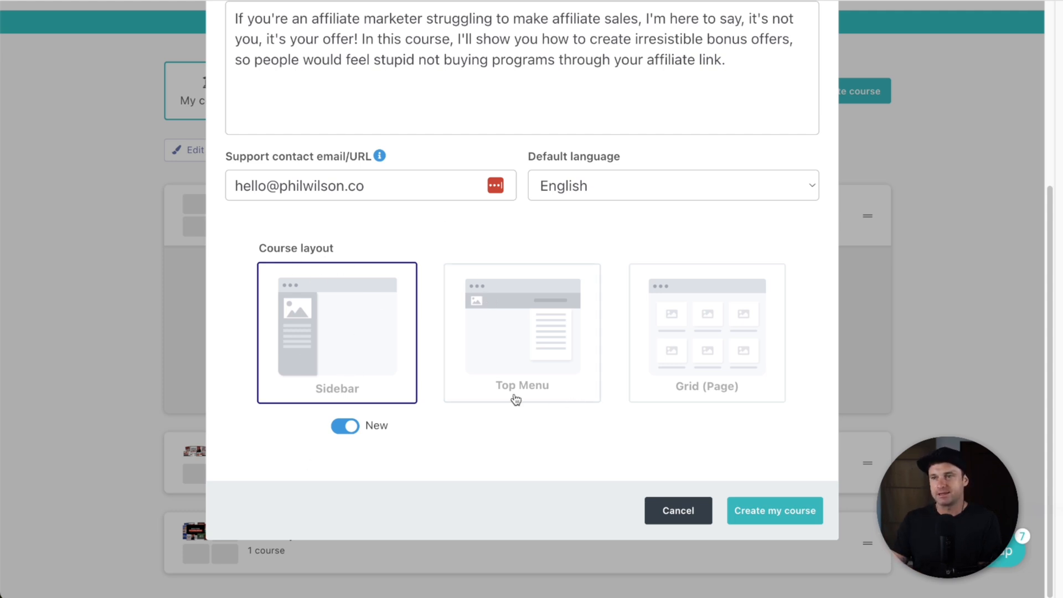
Step: Create the Irresistible Bonus Formula course, leaving the course layout unchanged
{"action": "left_click", "coordinate": [801, 511]}
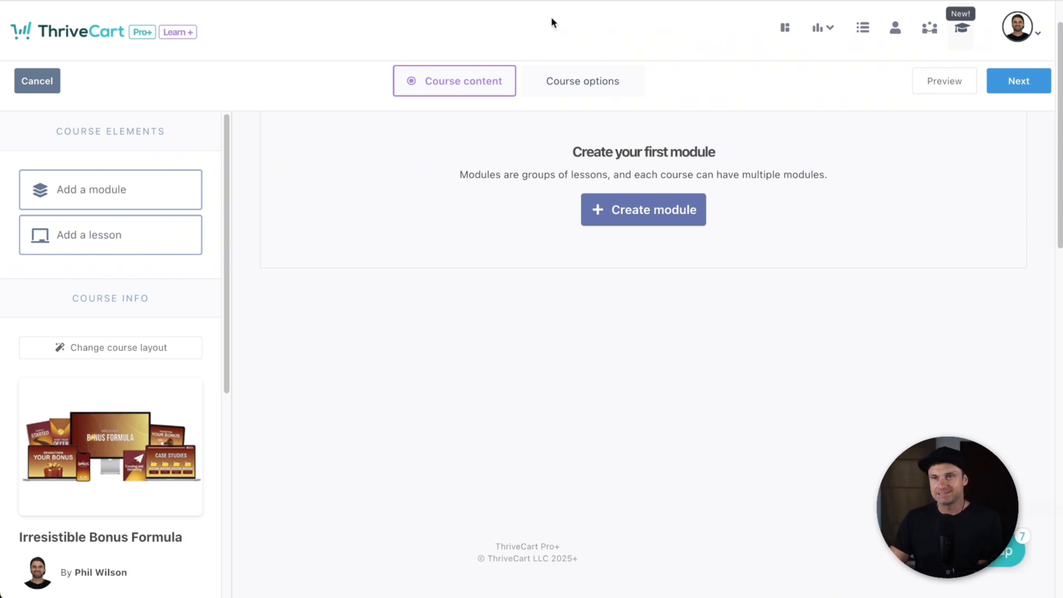
{"action": "scroll", "coordinate": [212, 313], "scroll_direction": "down", "scroll_amount": 3}
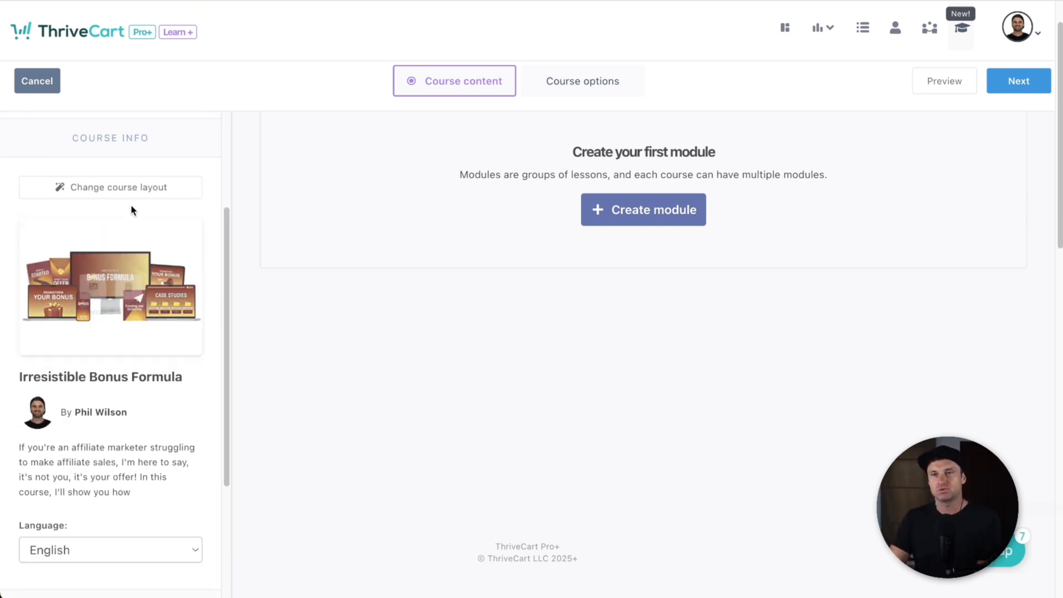
{"action": "left_click", "coordinate": [131, 188]}
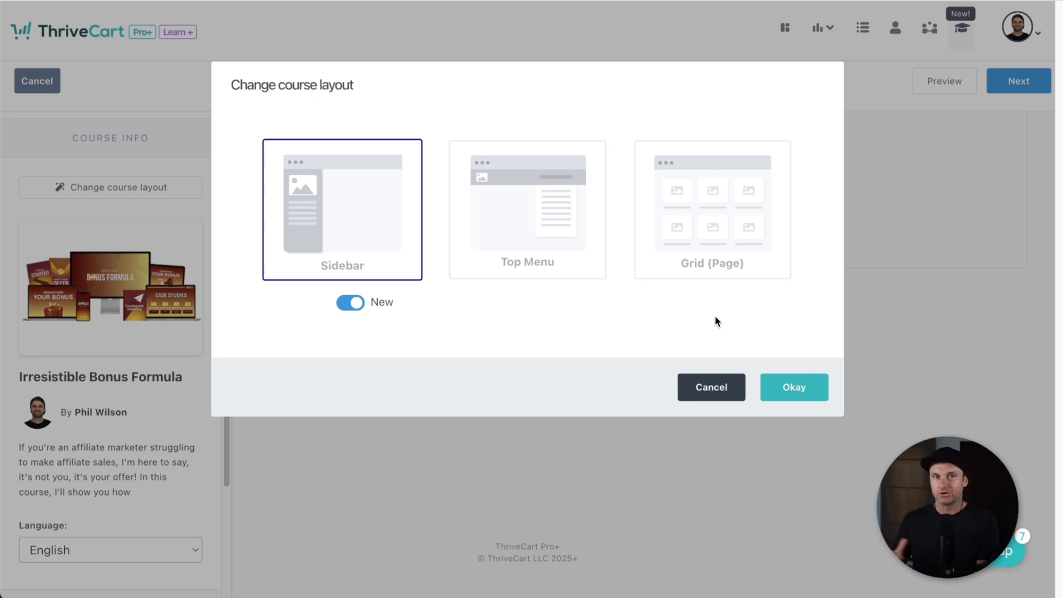
{"action": "left_click", "coordinate": [711, 387]}
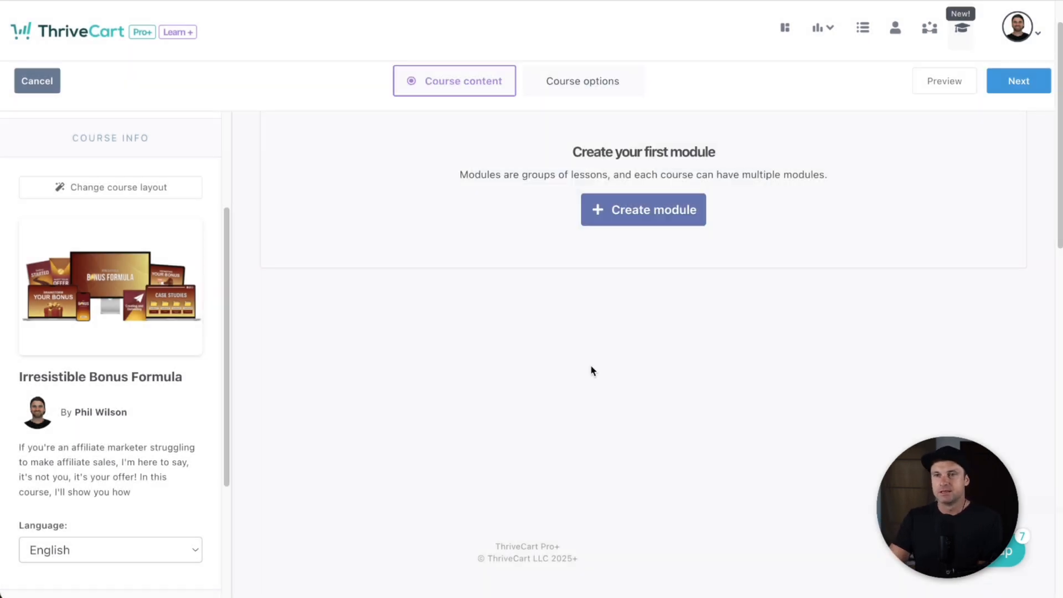
Step: Review the course title and description, then begin the course's first module
{"action": "left_click", "coordinate": [109, 380]}
{"action": "left_click", "coordinate": [116, 454]}
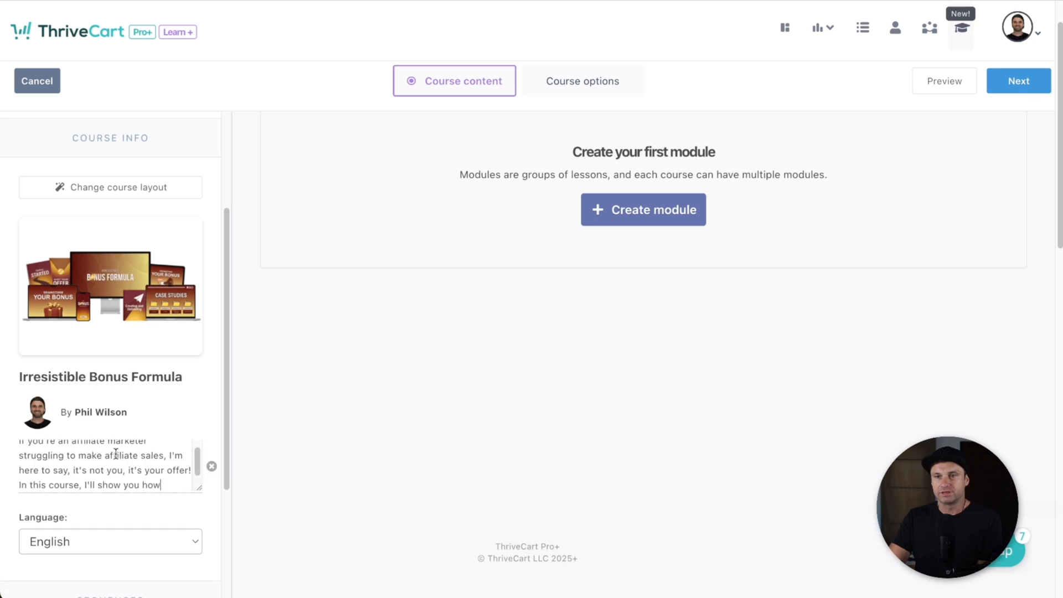
{"action": "scroll", "coordinate": [123, 452], "scroll_direction": "down", "scroll_amount": 3}
{"action": "scroll", "coordinate": [124, 489], "scroll_direction": "down", "scroll_amount": 7}
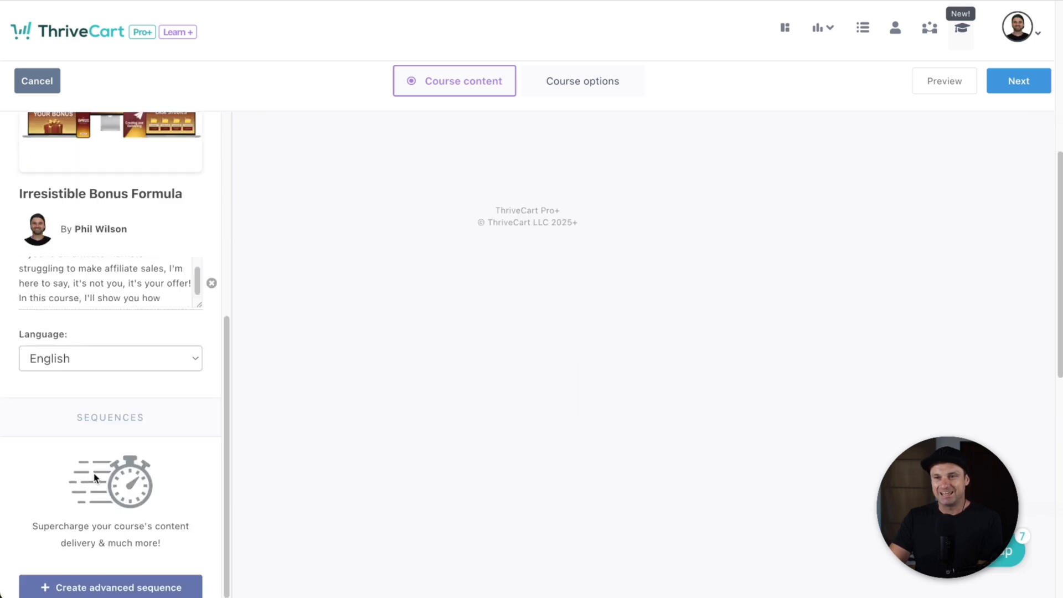
{"action": "scroll", "coordinate": [91, 469], "scroll_direction": "up", "scroll_amount": 12}
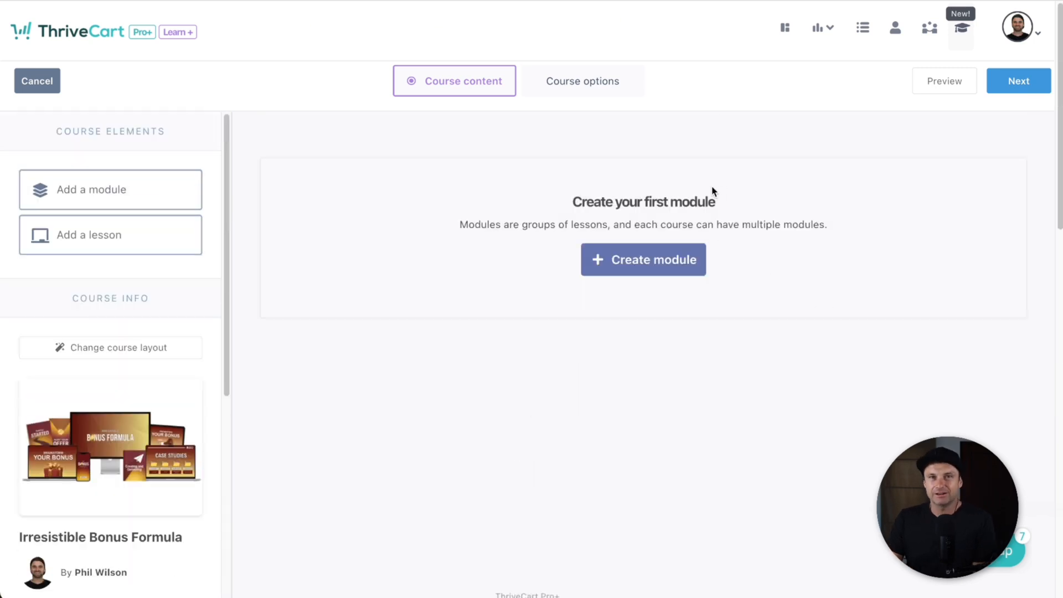
{"action": "left_click", "coordinate": [646, 264]}
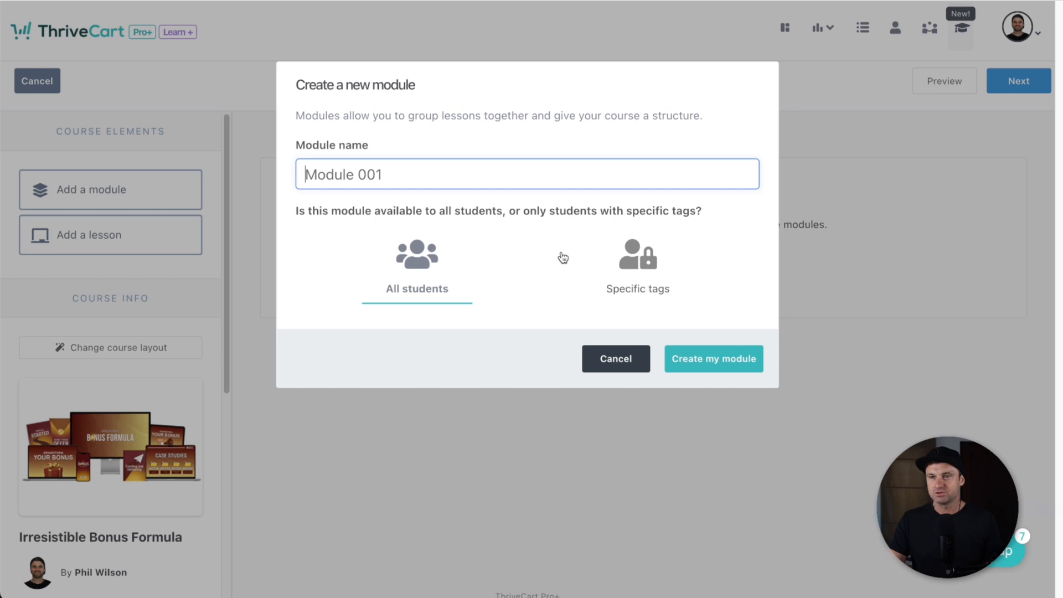
Step: Create Module 1 and add Lesson 1 to it, available to all students
{"action": "type", "text": "Module 1"}
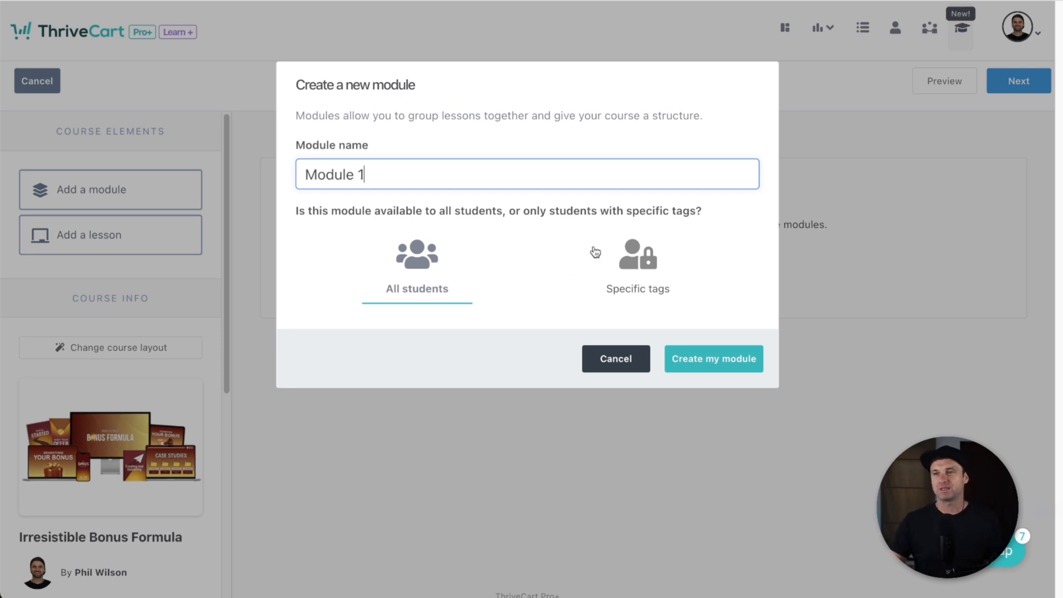
{"action": "left_click", "coordinate": [712, 358]}
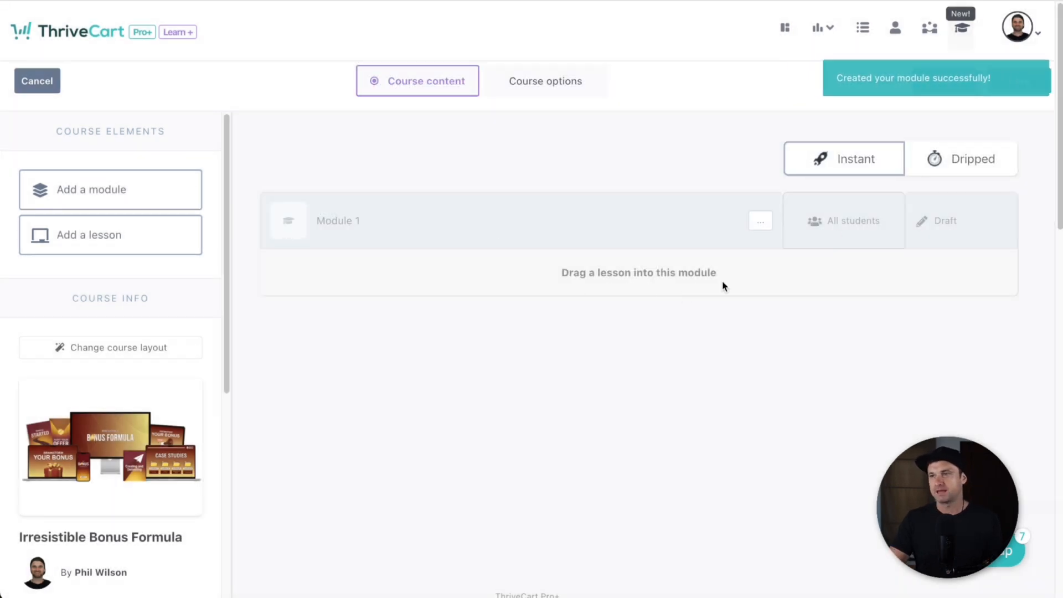
{"action": "mouse_move", "coordinate": [571, 225]}
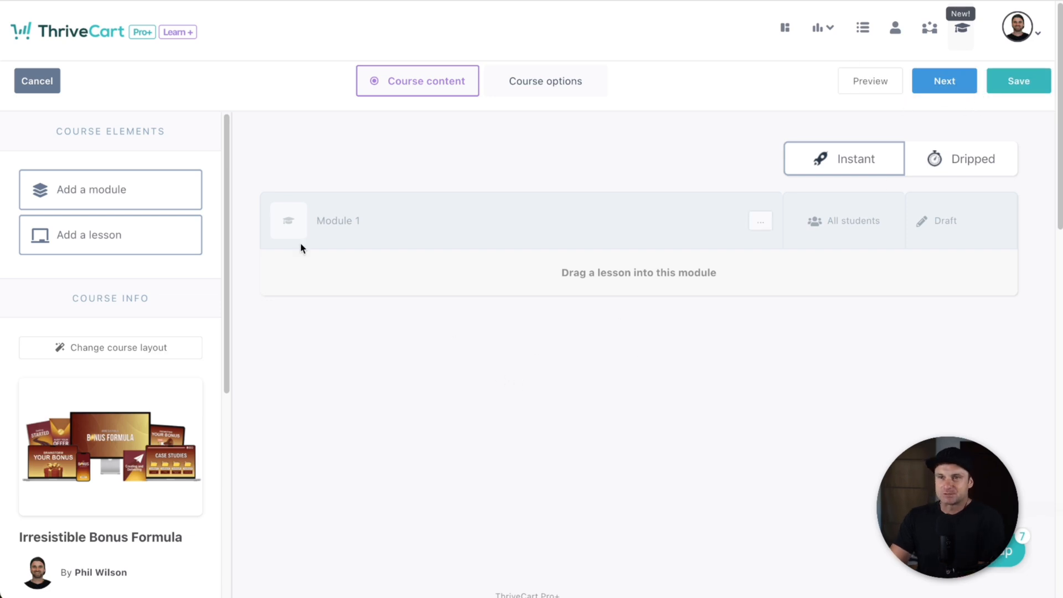
{"action": "left_click", "coordinate": [95, 238]}
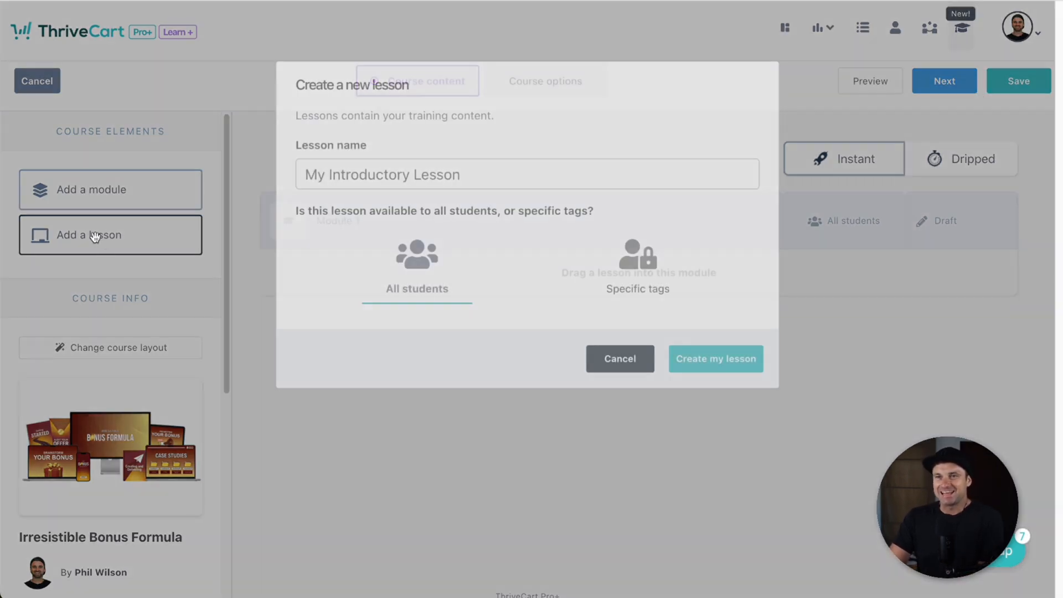
{"action": "type", "text": "Le"}
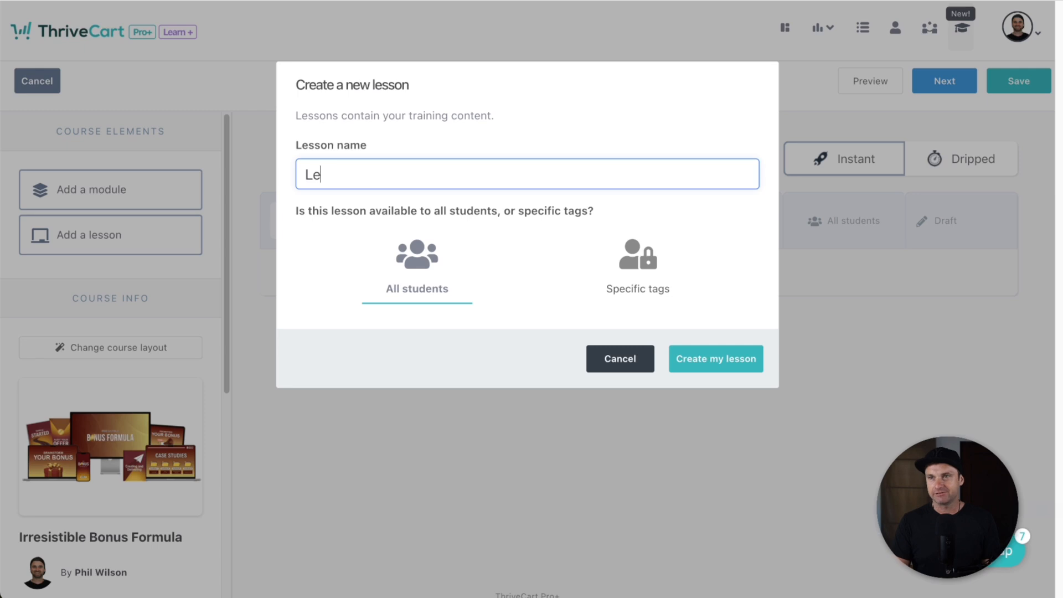
{"action": "type", "text": "sson 1"}
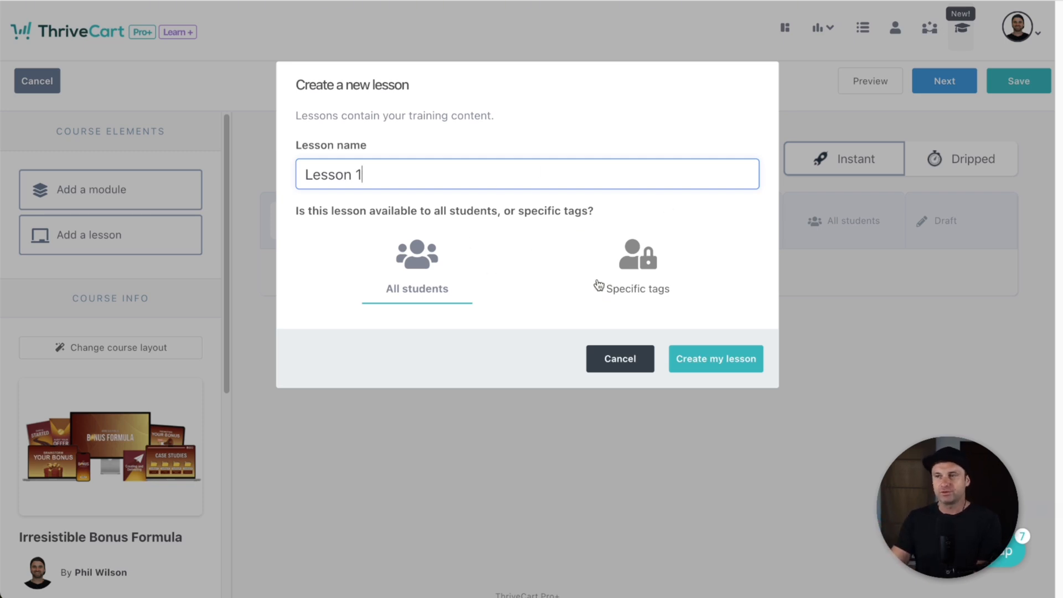
{"action": "left_click", "coordinate": [740, 365]}
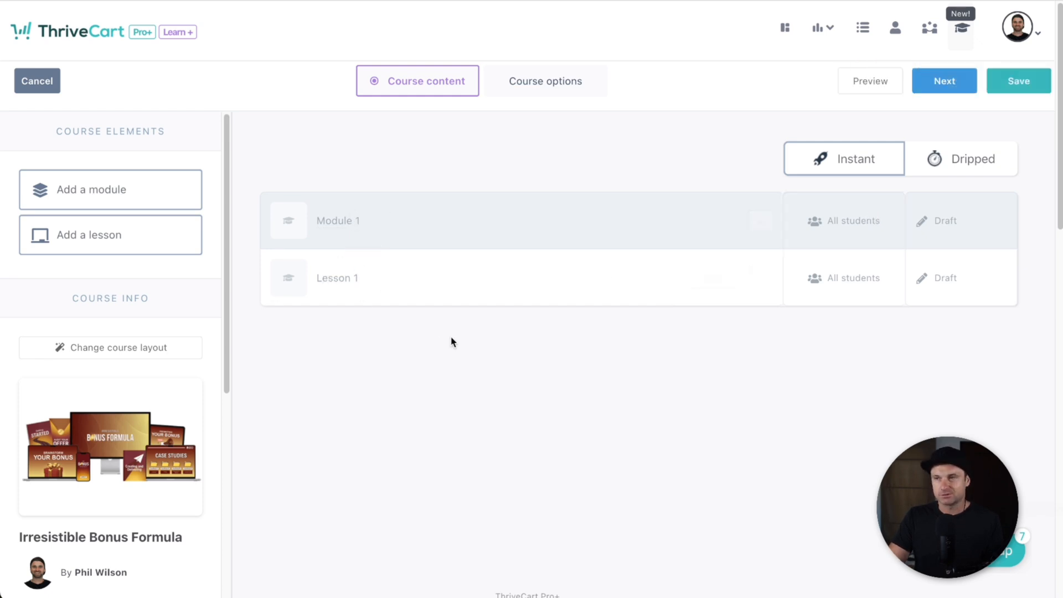
Step: In Lesson 1's editor, add a video block below the heading at video size 100
{"action": "left_click", "coordinate": [716, 278]}
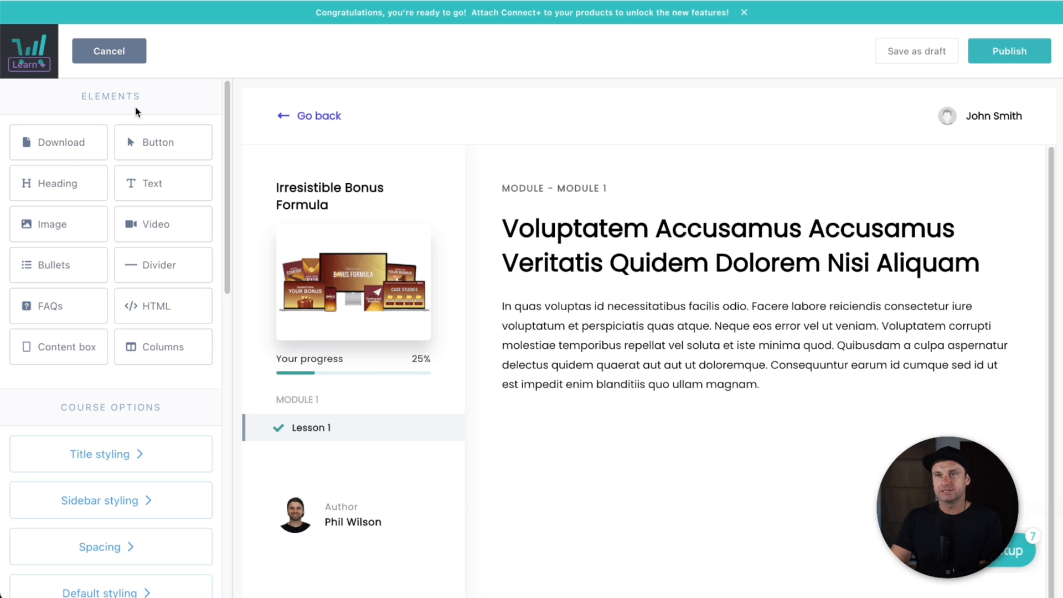
{"action": "left_click_drag", "start_coordinate": [192, 224], "coordinate": [613, 277]}
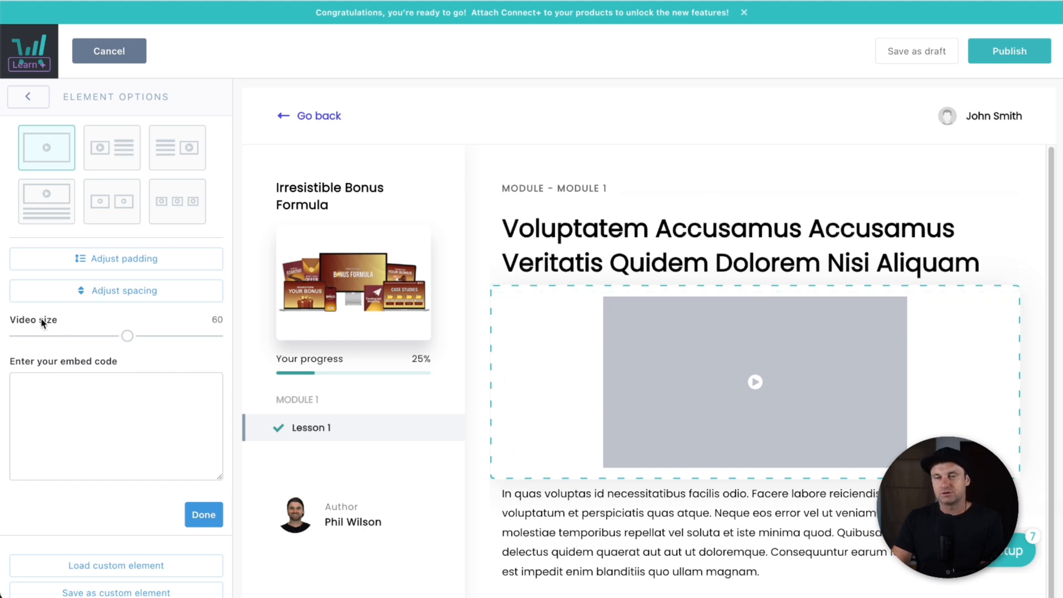
{"action": "left_click_drag", "start_coordinate": [127, 336], "coordinate": [226, 341]}
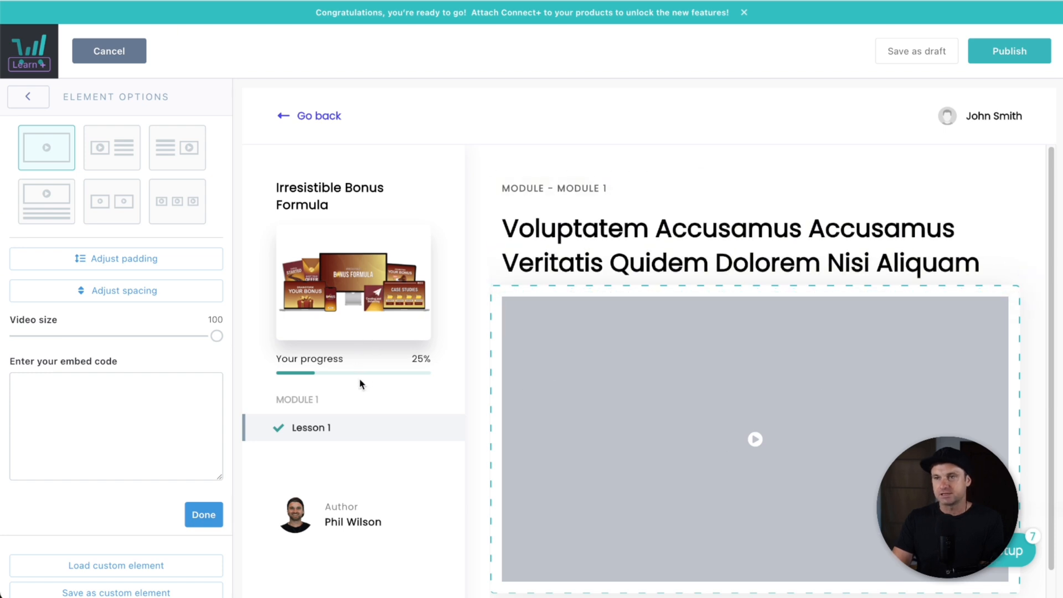
{"action": "left_click", "coordinate": [24, 103]}
Step: Set course spacing: navbar 0.25em, sidebar padding 1.5em, content spacing 12.5%
{"action": "scroll", "coordinate": [130, 465], "scroll_direction": "down", "scroll_amount": 3}
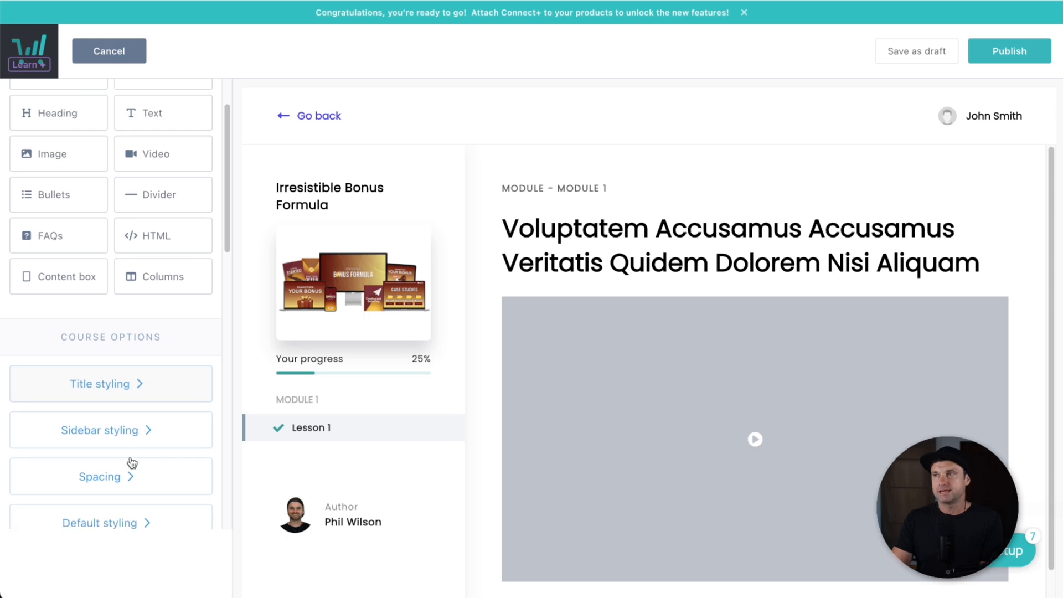
{"action": "left_click", "coordinate": [146, 444]}
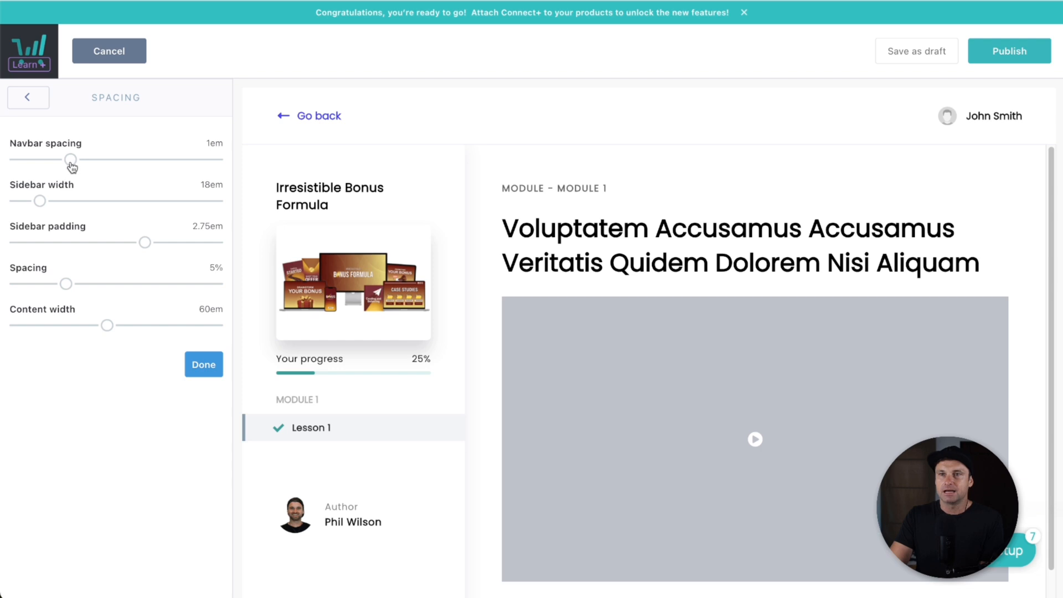
{"action": "left_click_drag", "start_coordinate": [71, 160], "coordinate": [3, 165]}
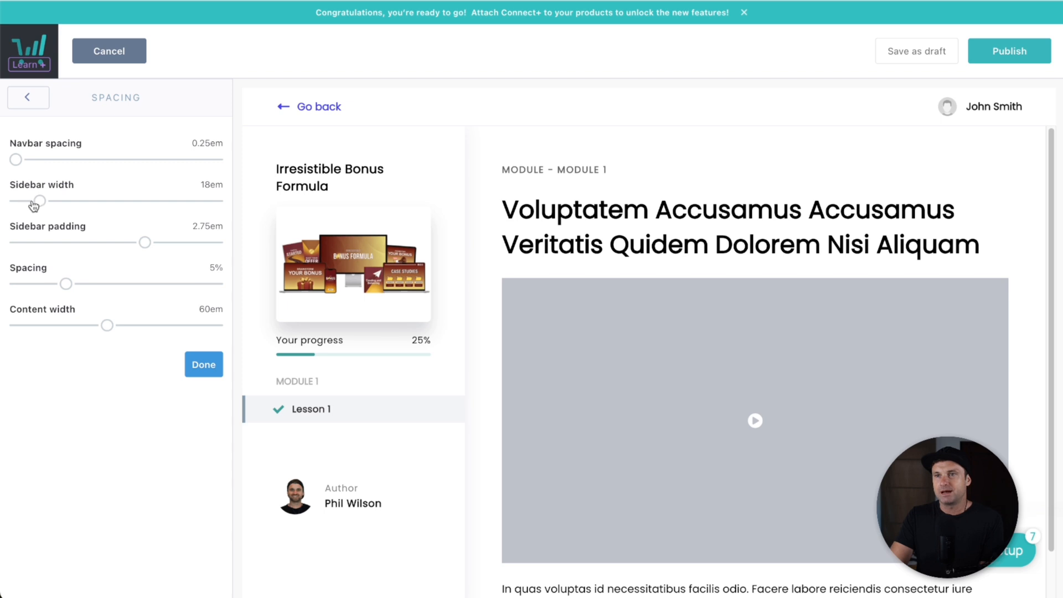
{"action": "mouse_move", "coordinate": [44, 200]}
{"action": "left_mouse_down"}
{"action": "mouse_move", "coordinate": [54, 201]}
{"action": "mouse_move", "coordinate": [44, 200]}
{"action": "left_mouse_up"}
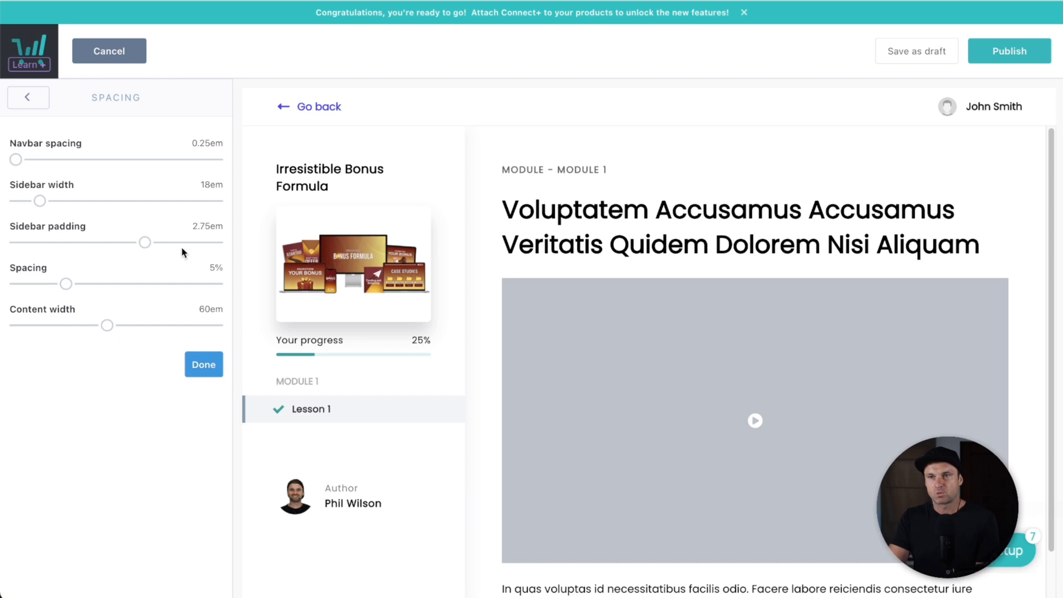
{"action": "left_click_drag", "start_coordinate": [151, 246], "coordinate": [77, 249]}
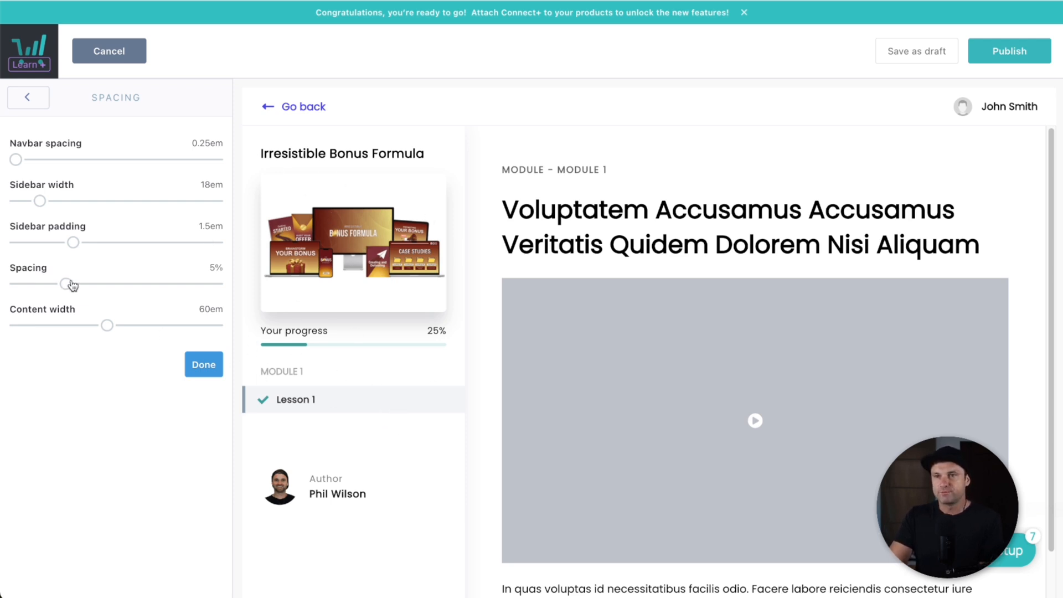
{"action": "left_click_drag", "start_coordinate": [66, 285], "coordinate": [142, 285]}
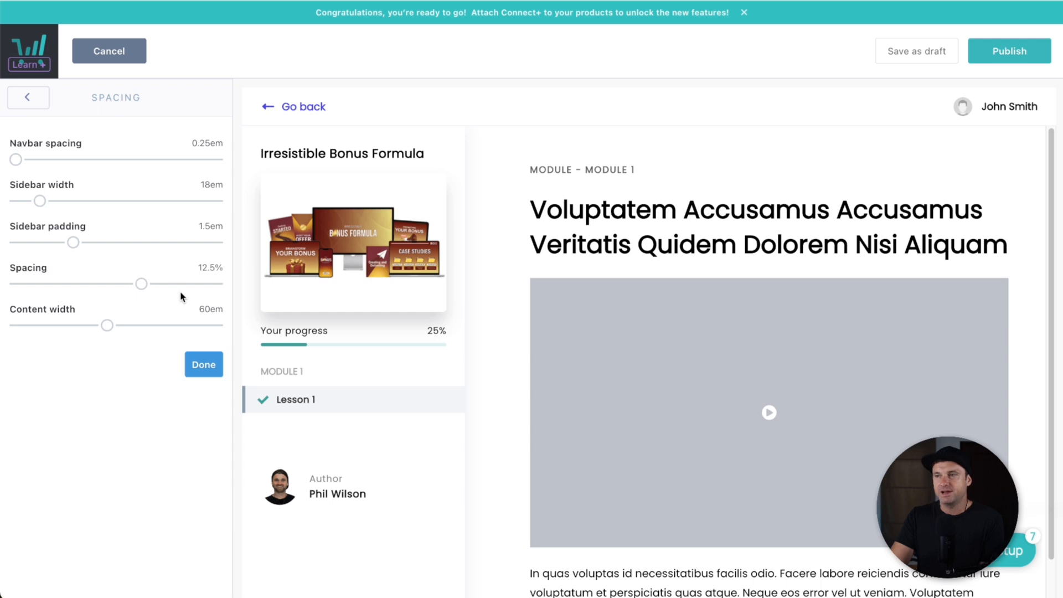
{"action": "mouse_move", "coordinate": [111, 328]}
{"action": "left_mouse_down"}
{"action": "mouse_move", "coordinate": [16, 331]}
{"action": "mouse_move", "coordinate": [107, 330]}
{"action": "left_mouse_up"}
{"action": "left_click", "coordinate": [203, 366]}
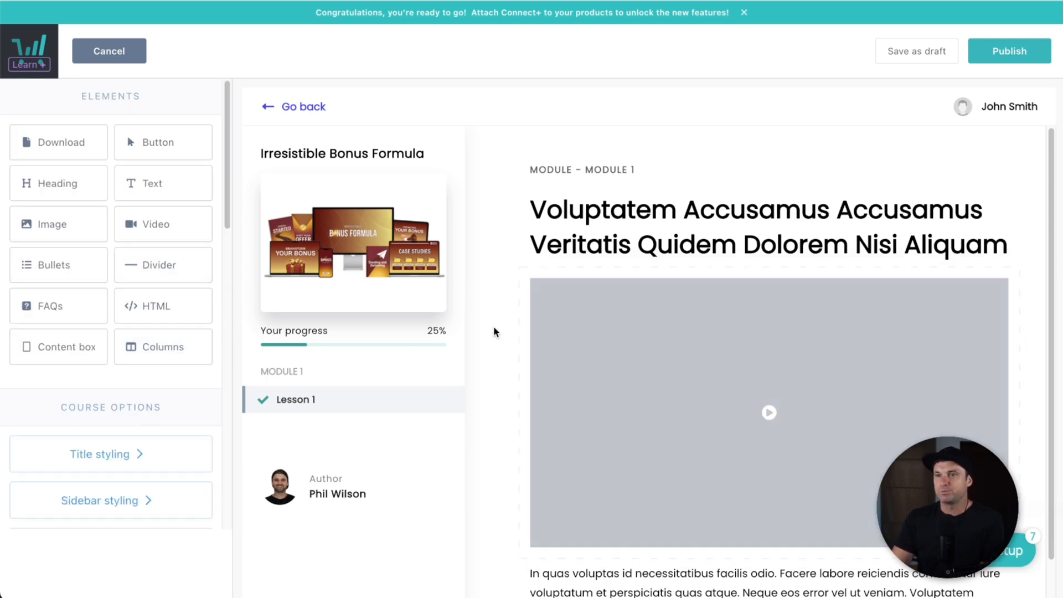
Step: Make the sidebar expand only the current module and use pill-shaped lesson tabs
{"action": "scroll", "coordinate": [635, 232], "scroll_direction": "down", "scroll_amount": 3}
{"action": "scroll", "coordinate": [635, 231], "scroll_direction": "up", "scroll_amount": 3}
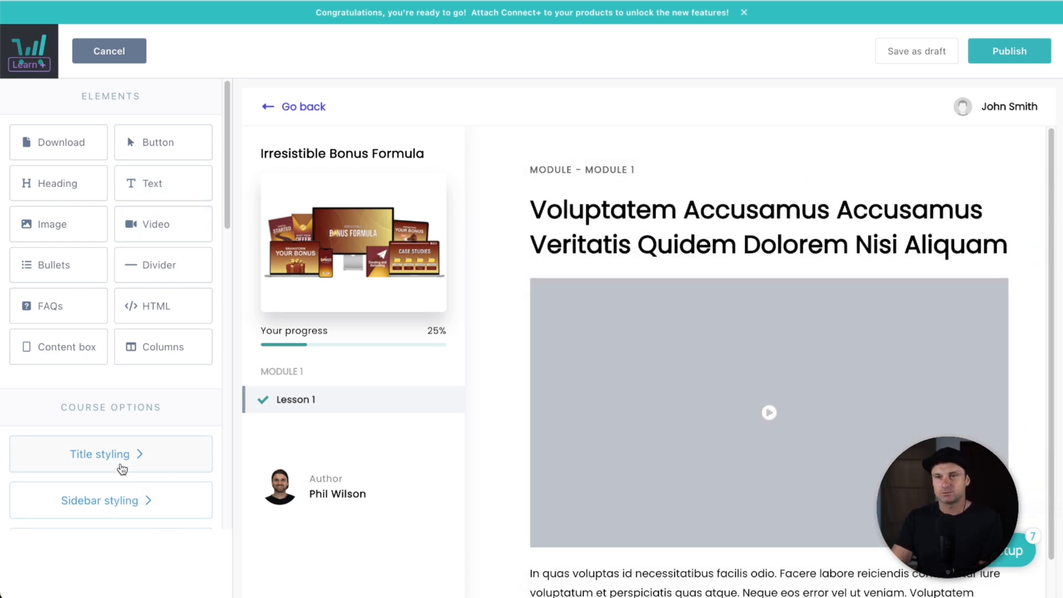
{"action": "left_click", "coordinate": [123, 466]}
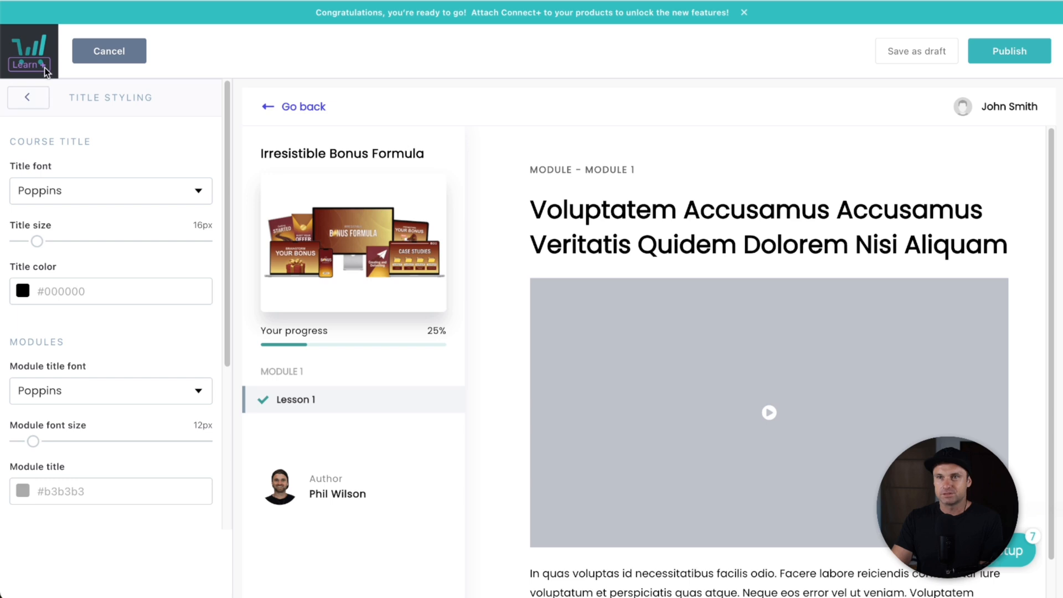
{"action": "left_click", "coordinate": [27, 98]}
{"action": "scroll", "coordinate": [90, 439], "scroll_direction": "down", "scroll_amount": 3}
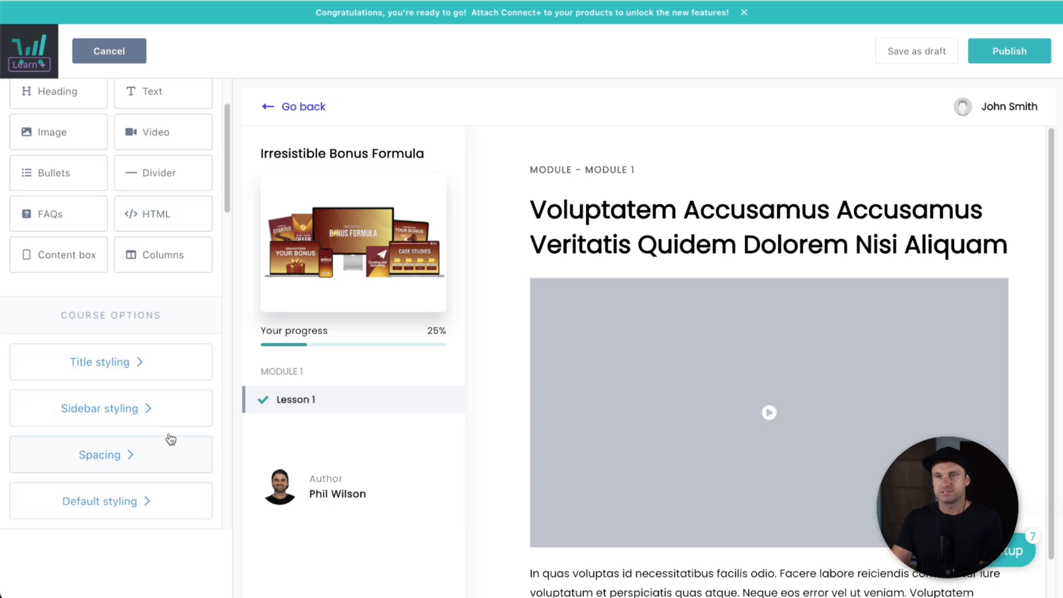
{"action": "left_click", "coordinate": [130, 421]}
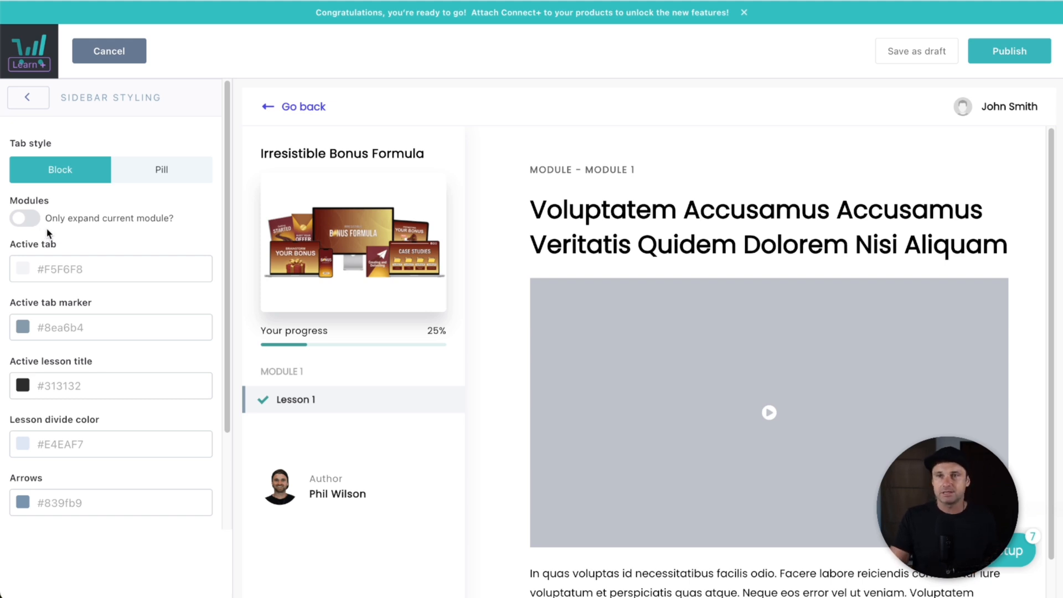
{"action": "left_click", "coordinate": [30, 219]}
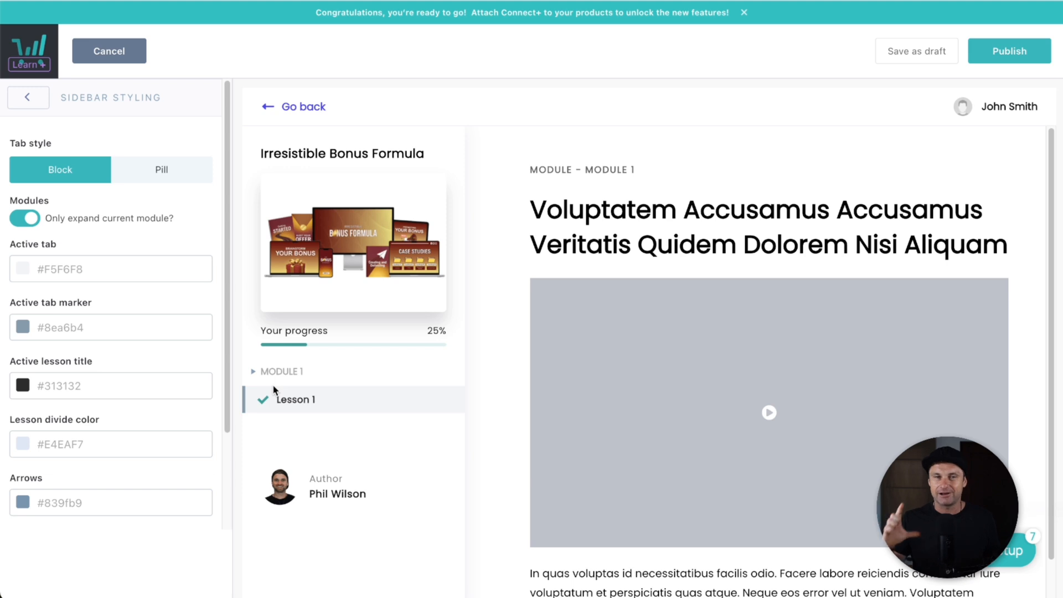
{"action": "left_click", "coordinate": [167, 171]}
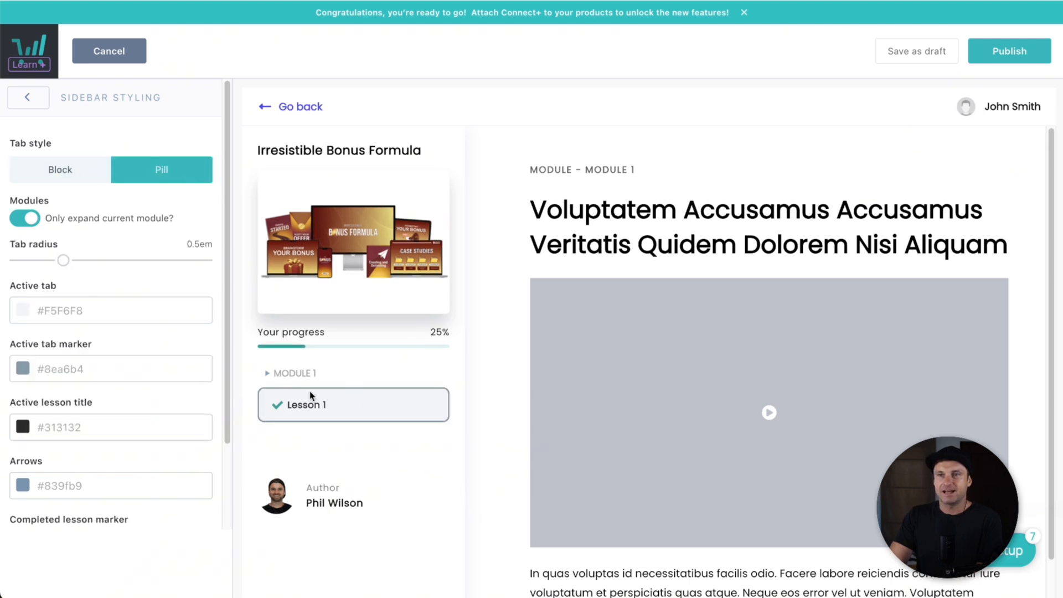
{"action": "left_click", "coordinate": [40, 107]}
Step: Review the default styling and toggle Show course author off and back on
{"action": "scroll", "coordinate": [174, 469], "scroll_direction": "down", "scroll_amount": 8}
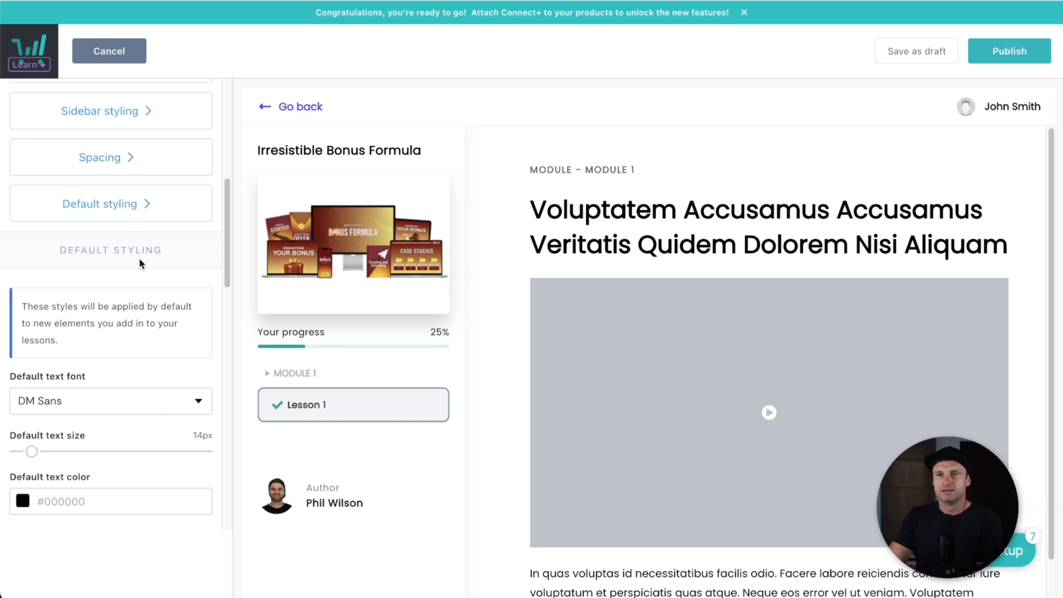
{"action": "scroll", "coordinate": [166, 255], "scroll_direction": "down", "scroll_amount": 3}
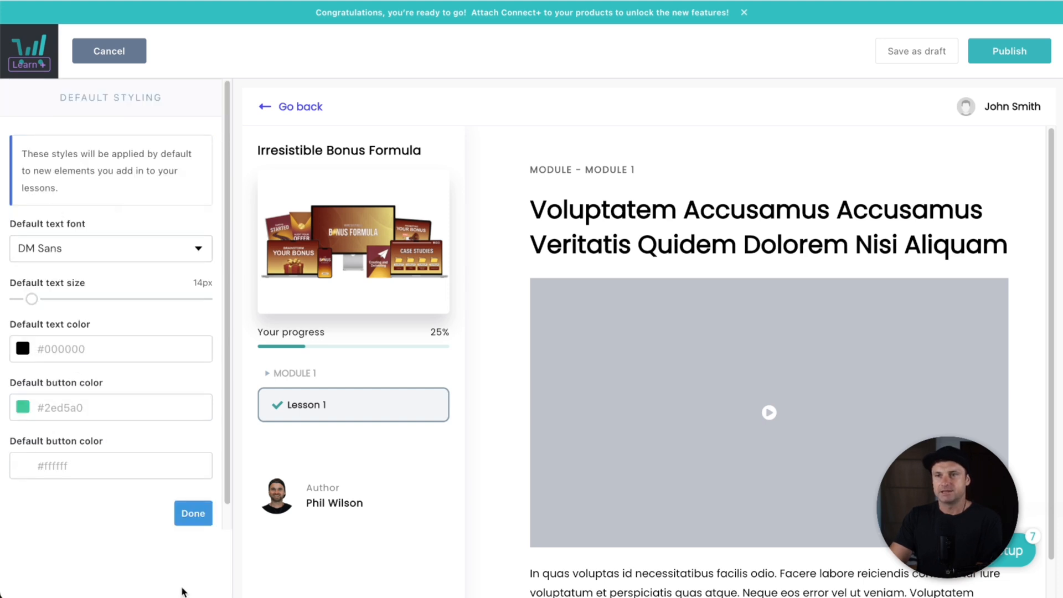
{"action": "left_click", "coordinate": [189, 517]}
{"action": "scroll", "coordinate": [121, 254], "scroll_direction": "down", "scroll_amount": 8}
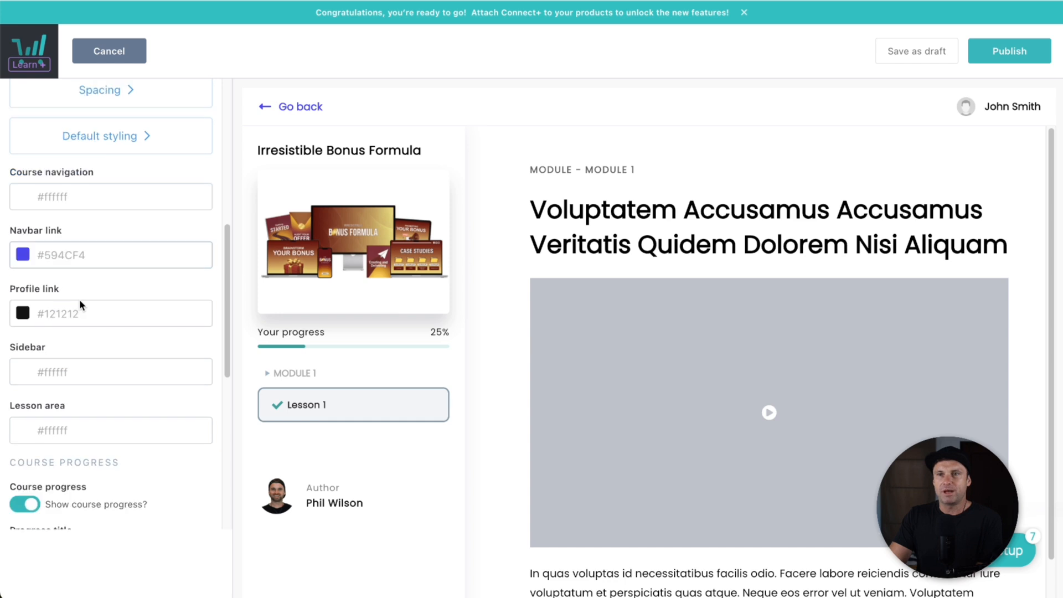
{"action": "scroll", "coordinate": [36, 332], "scroll_direction": "down", "scroll_amount": 4}
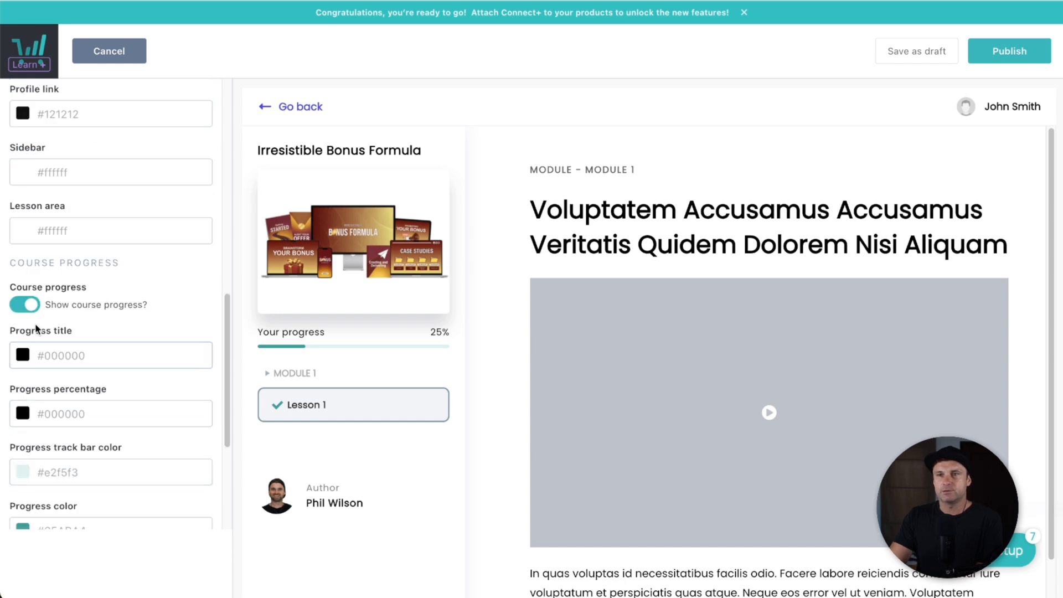
{"action": "scroll", "coordinate": [35, 329], "scroll_direction": "down", "scroll_amount": 5}
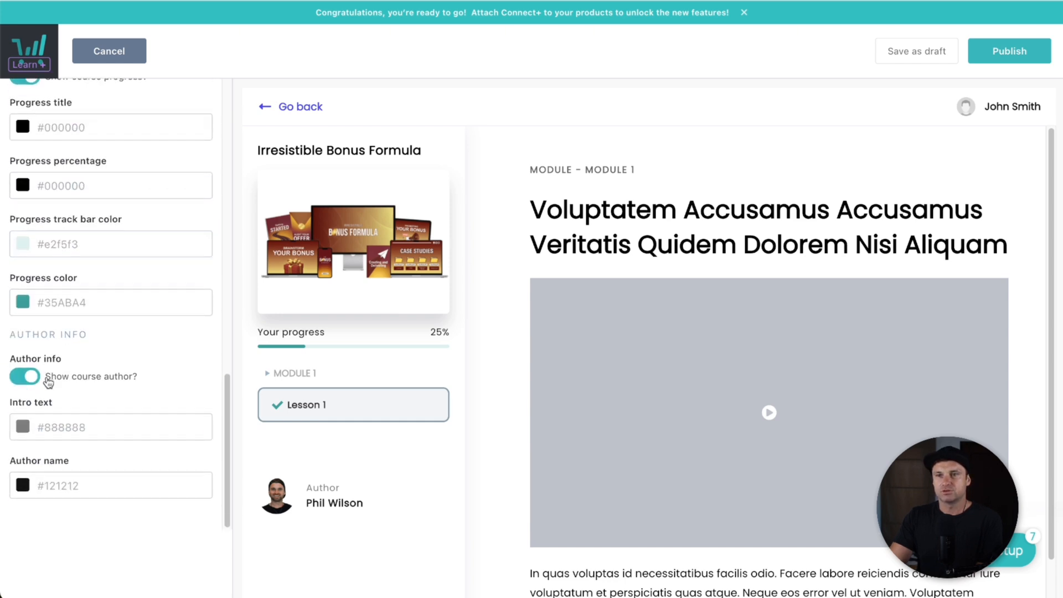
{"action": "left_click", "coordinate": [48, 380]}
{"action": "left_click", "coordinate": [26, 492]}
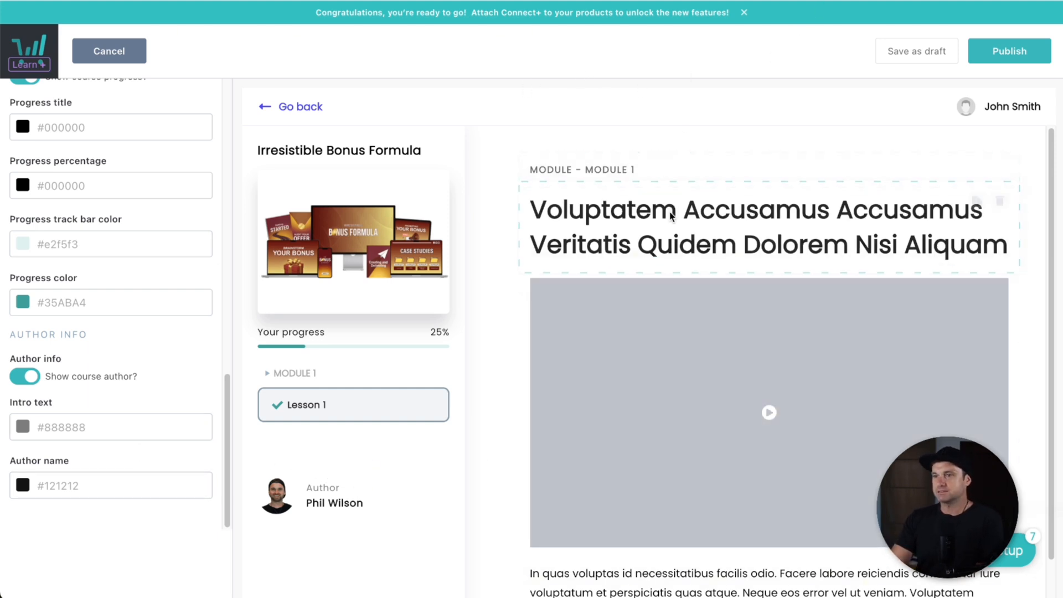
Step: Give the Lesson 1 heading top and bottom vertical margins of -2
{"action": "scroll", "coordinate": [692, 249], "scroll_direction": "down", "scroll_amount": 4}
{"action": "scroll", "coordinate": [736, 274], "scroll_direction": "up", "scroll_amount": 4}
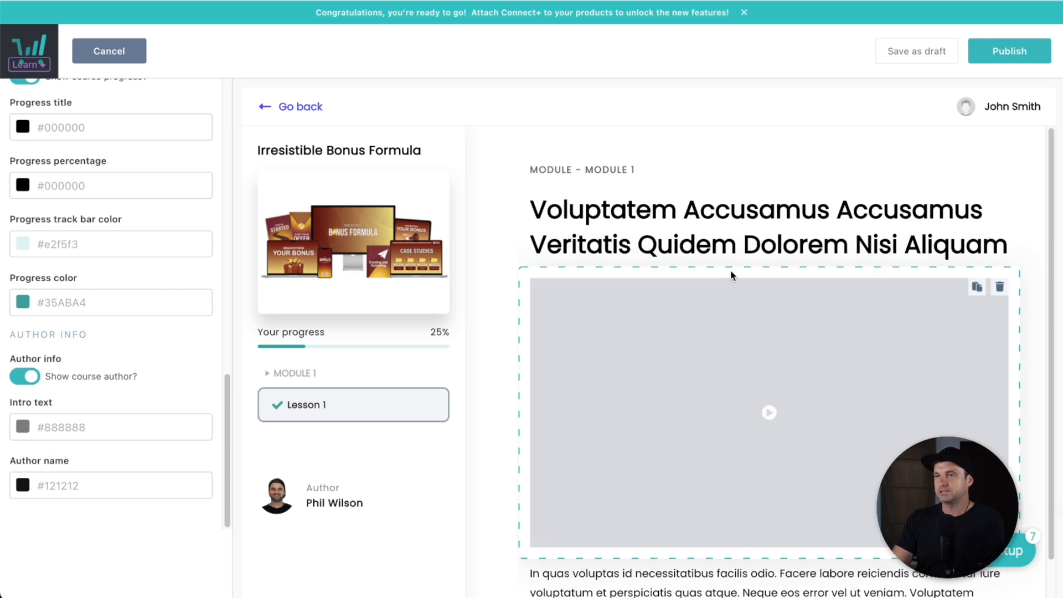
{"action": "left_click", "coordinate": [724, 254]}
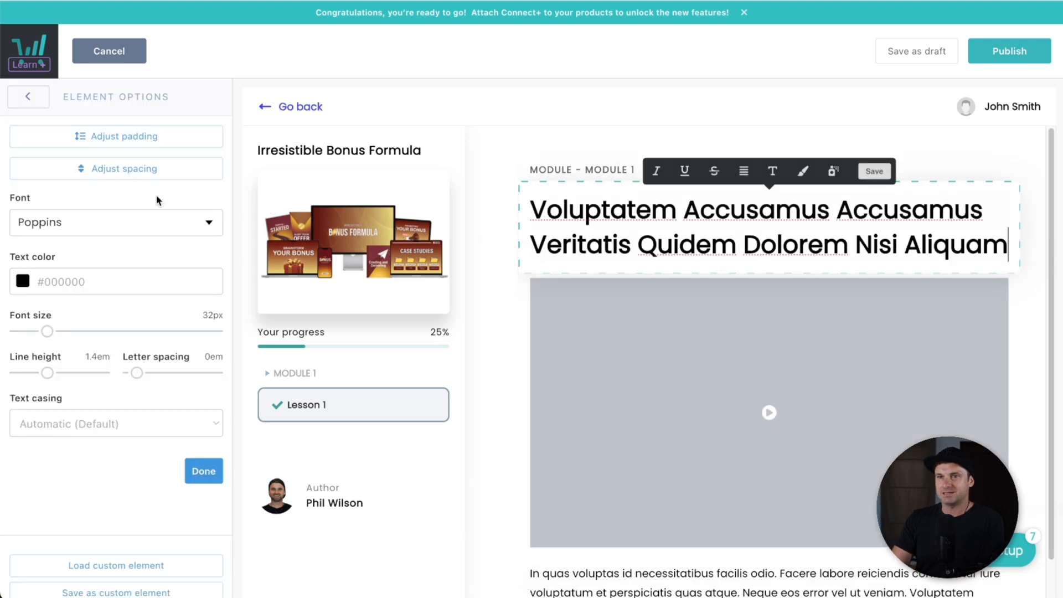
{"action": "left_click", "coordinate": [98, 169]}
{"action": "left_click_drag", "start_coordinate": [41, 197], "coordinate": [43, 199]}
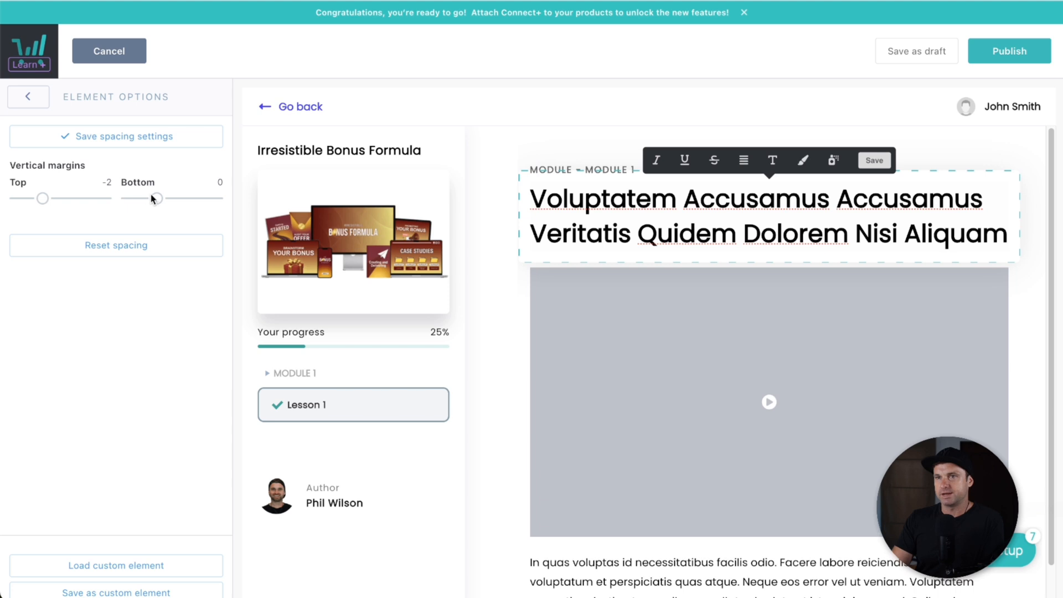
{"action": "left_click_drag", "start_coordinate": [157, 198], "coordinate": [154, 199]}
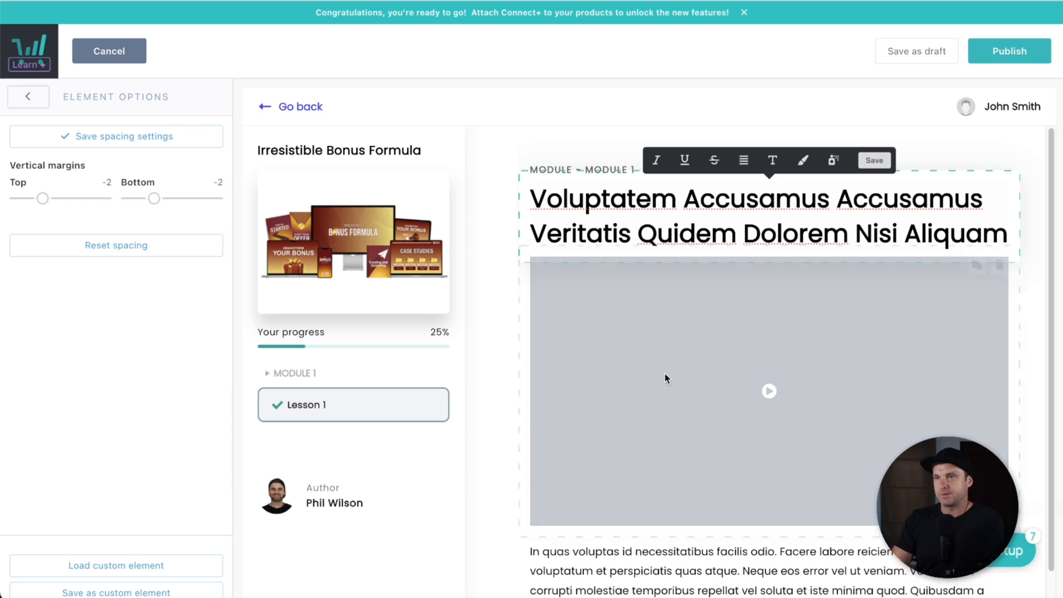
{"action": "scroll", "coordinate": [746, 377], "scroll_direction": "down", "scroll_amount": 2}
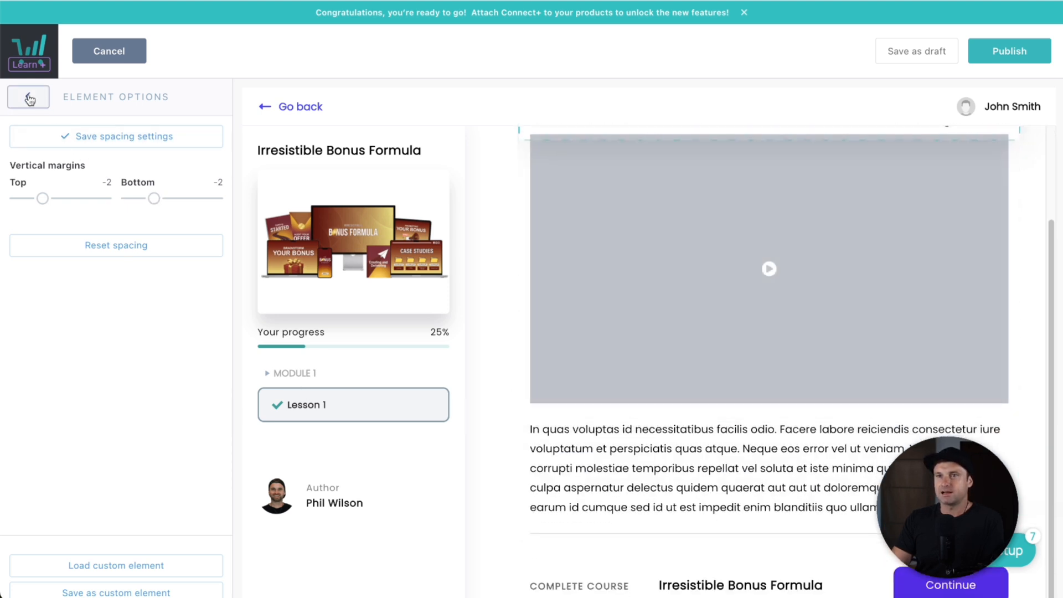
{"action": "left_click", "coordinate": [29, 99]}
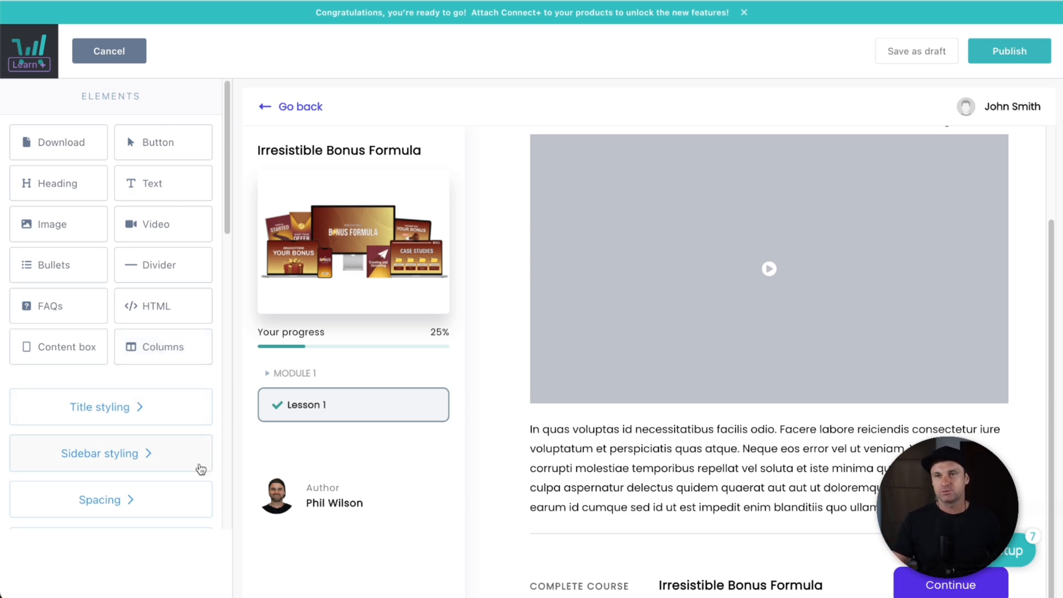
Step: Add a three-column row below the lesson text and drop in a green 'Click here...' button
{"action": "left_click_drag", "start_coordinate": [155, 340], "coordinate": [576, 523]}
{"action": "scroll", "coordinate": [624, 482], "scroll_direction": "down", "scroll_amount": 2}
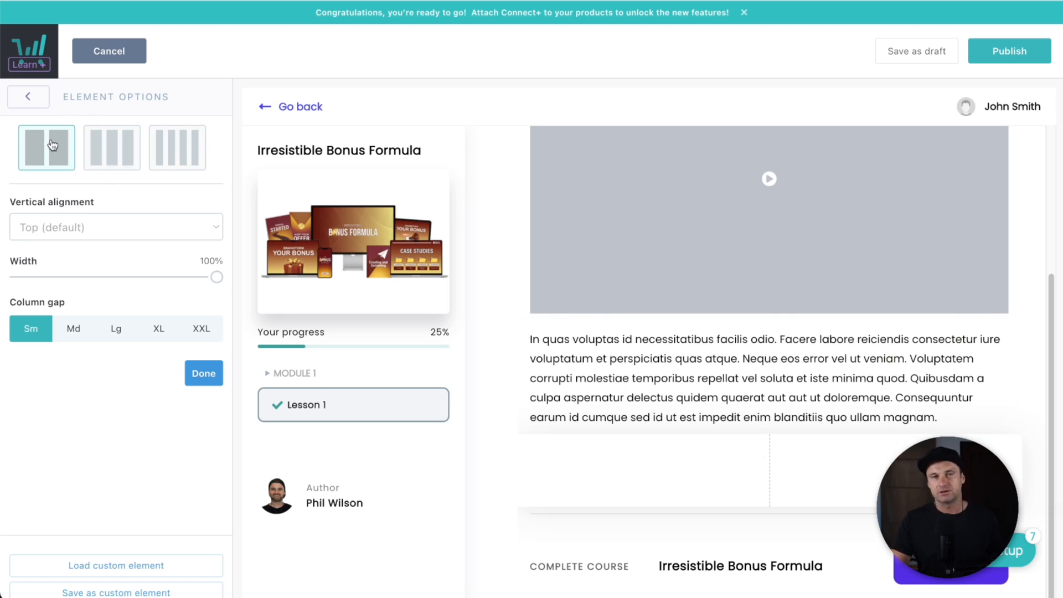
{"action": "left_click", "coordinate": [137, 158]}
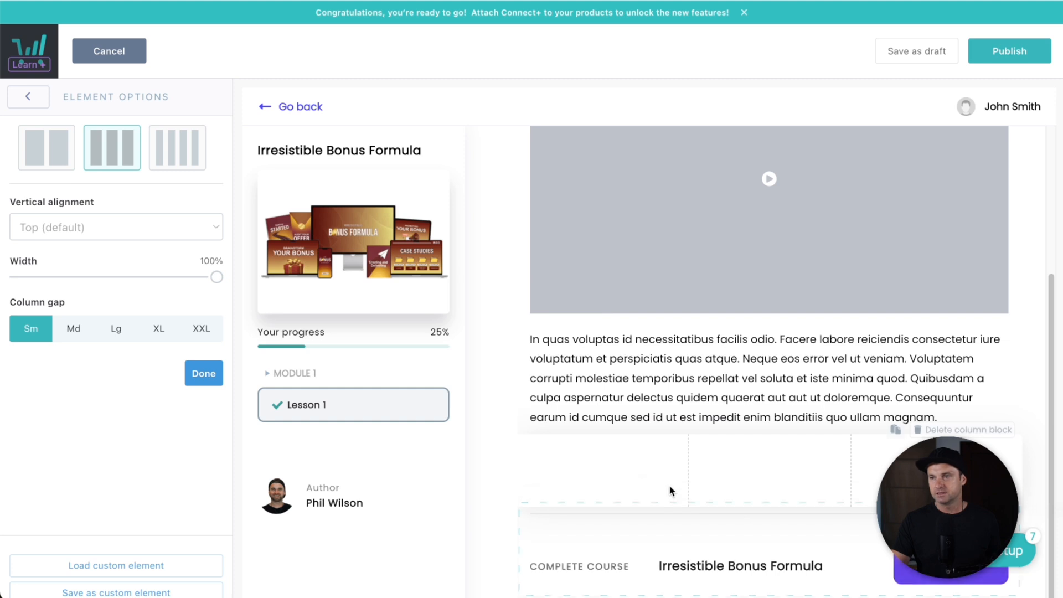
{"action": "left_click", "coordinate": [40, 106]}
{"action": "left_click_drag", "start_coordinate": [142, 143], "coordinate": [541, 393]}
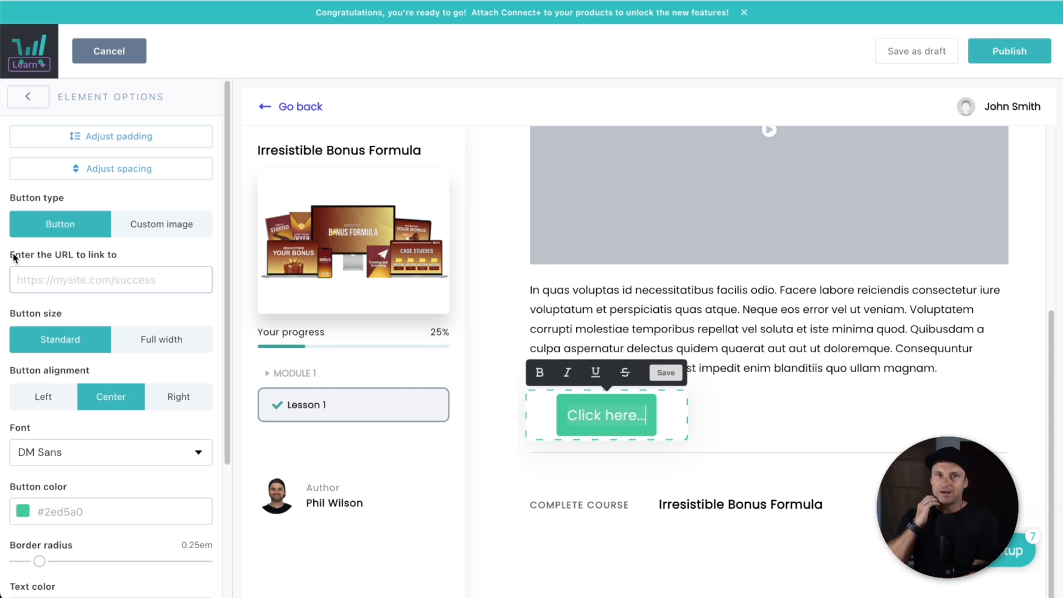
Step: Make the lesson button full width, colour #1CD3F5, 16px text and 0.5em border radius
{"action": "left_click", "coordinate": [154, 342]}
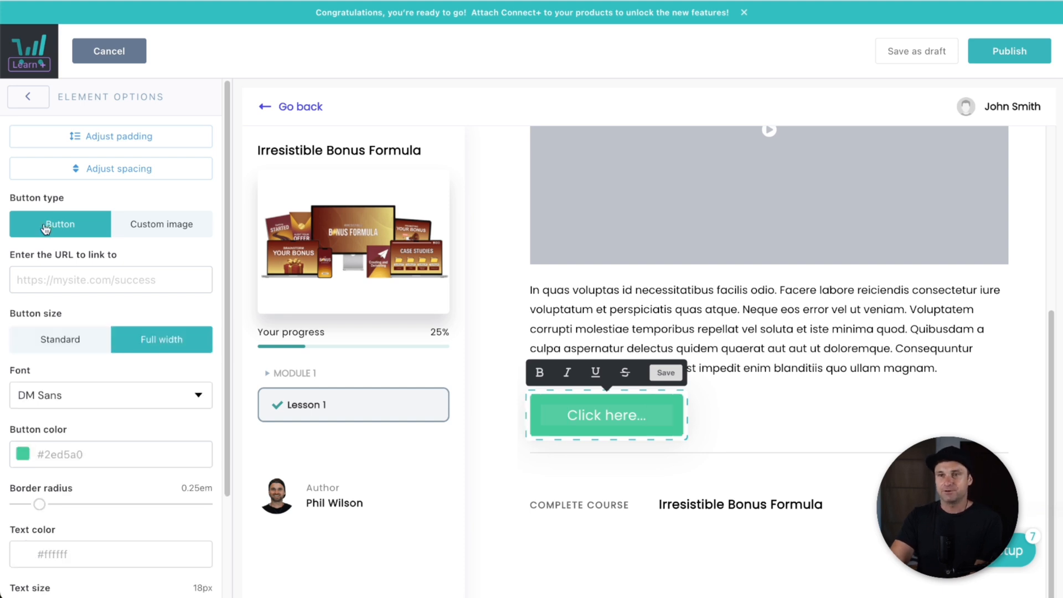
{"action": "left_click", "coordinate": [25, 454]}
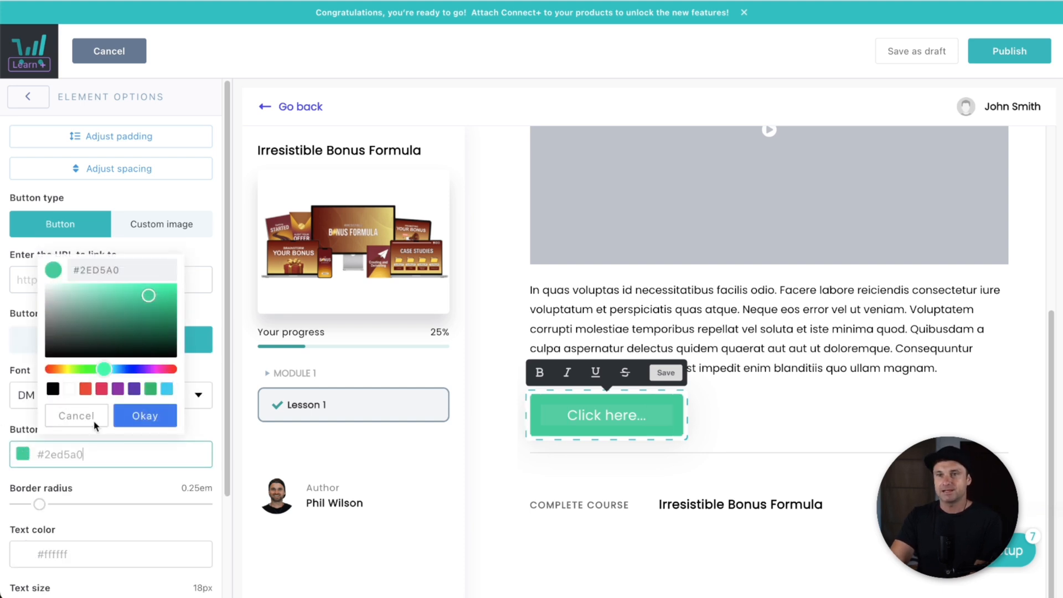
{"action": "left_click", "coordinate": [167, 389]}
{"action": "left_click", "coordinate": [157, 418]}
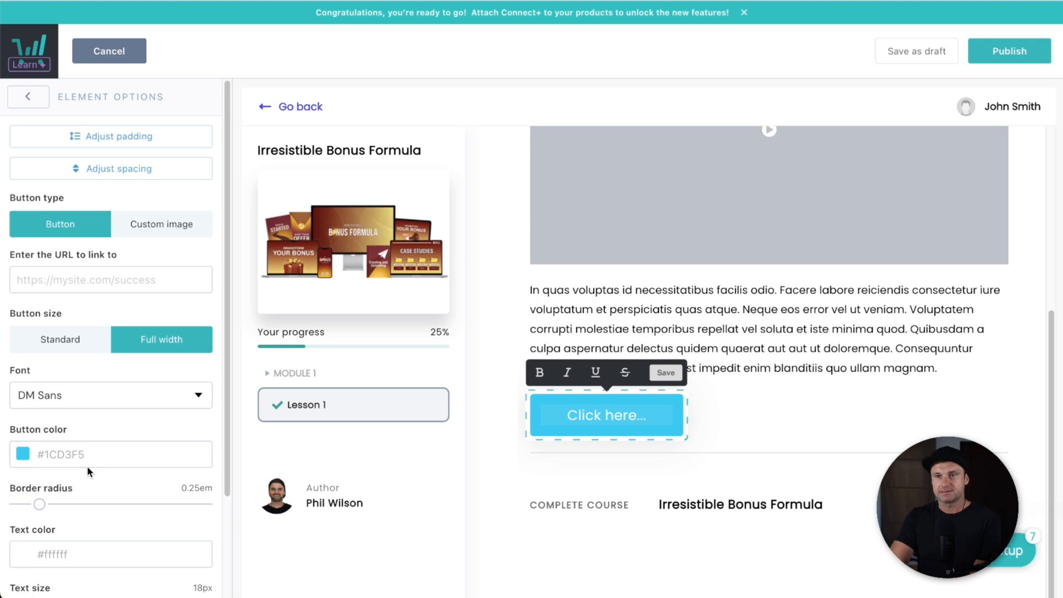
{"action": "scroll", "coordinate": [87, 488], "scroll_direction": "down", "scroll_amount": 1}
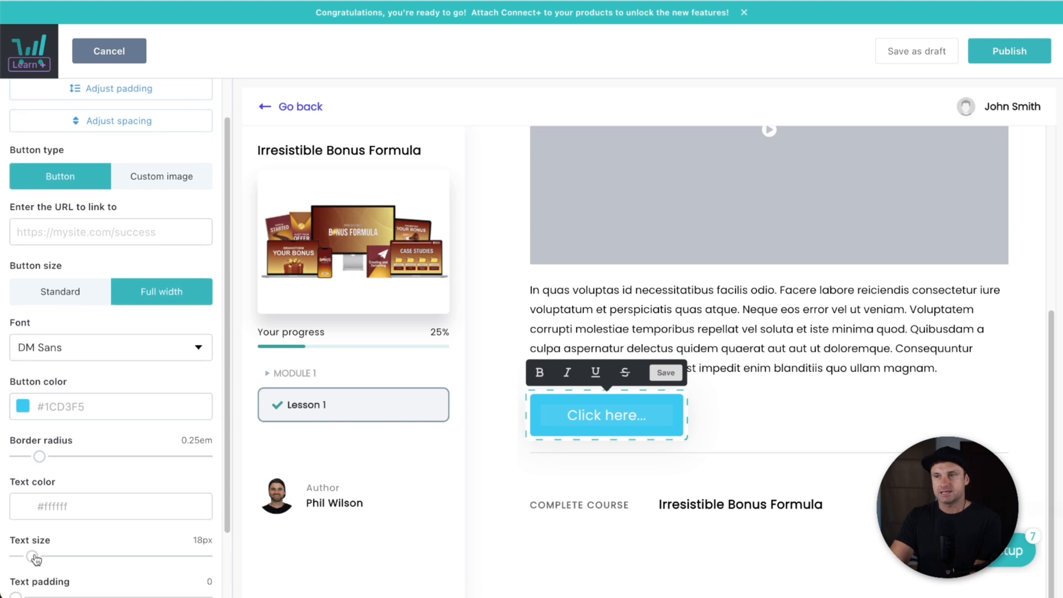
{"action": "left_click_drag", "start_coordinate": [34, 559], "coordinate": [31, 561]}
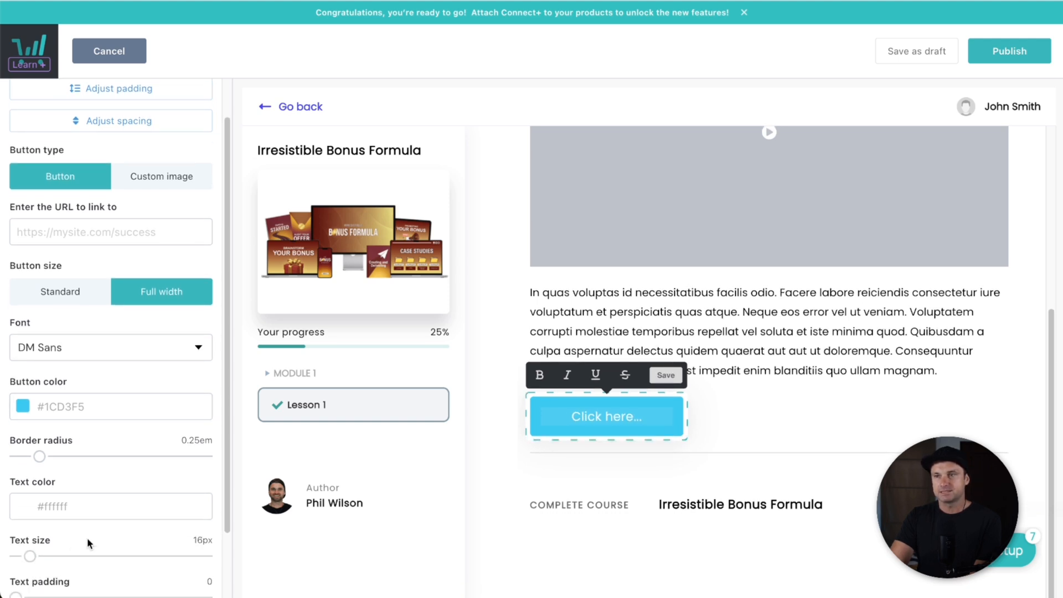
{"action": "scroll", "coordinate": [83, 498], "scroll_direction": "down", "scroll_amount": 2}
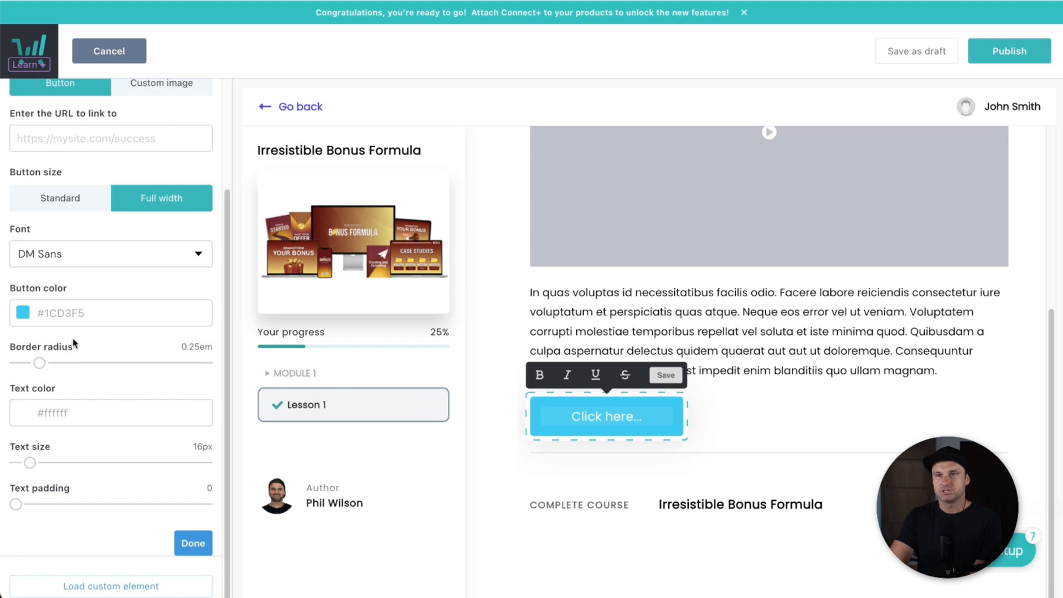
{"action": "left_click_drag", "start_coordinate": [39, 362], "coordinate": [63, 362]}
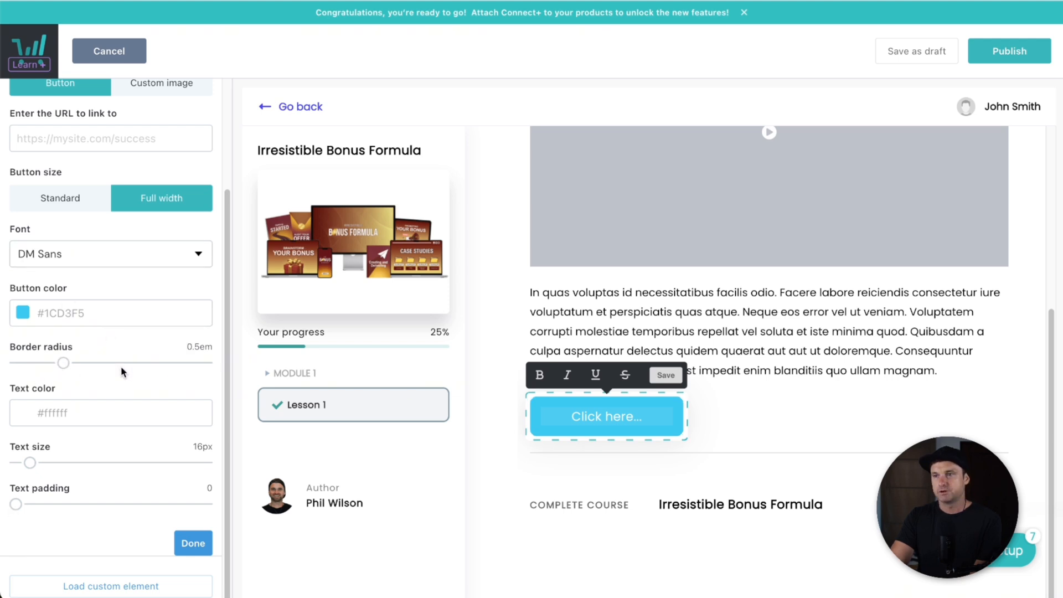
{"action": "scroll", "coordinate": [121, 366], "scroll_direction": "up", "scroll_amount": 5}
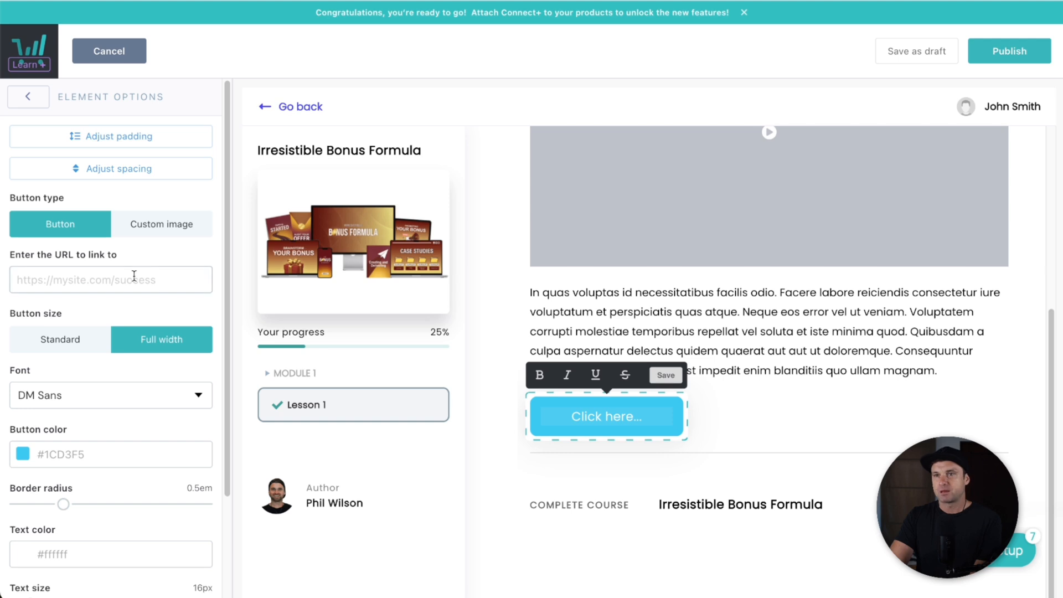
Step: Select the column block holding the button and check the layout
{"action": "left_click", "coordinate": [785, 437]}
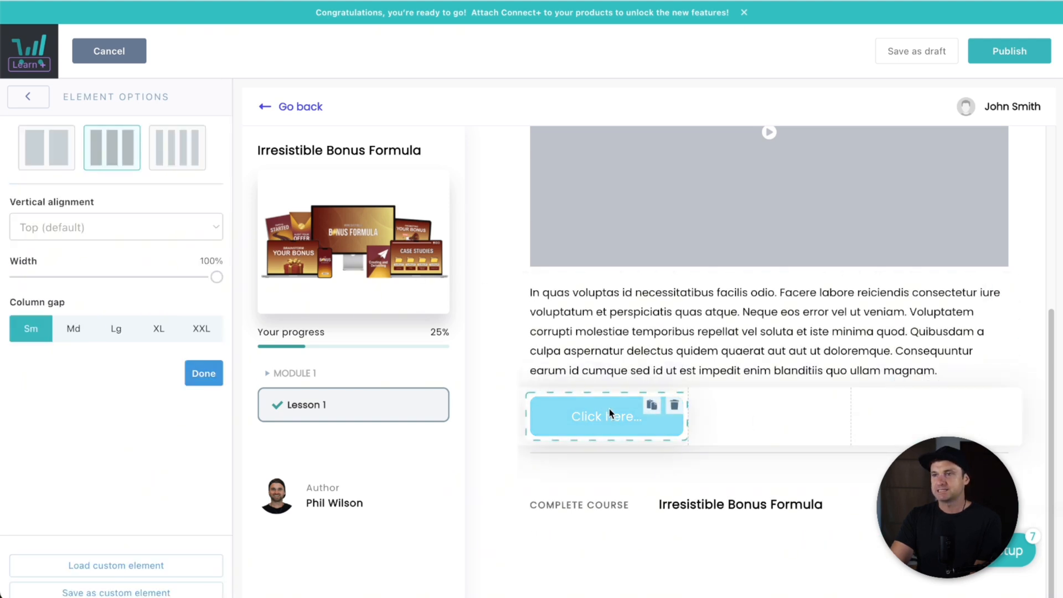
{"action": "scroll", "coordinate": [766, 405], "scroll_direction": "up", "scroll_amount": 1}
{"action": "scroll", "coordinate": [769, 404], "scroll_direction": "up", "scroll_amount": 5}
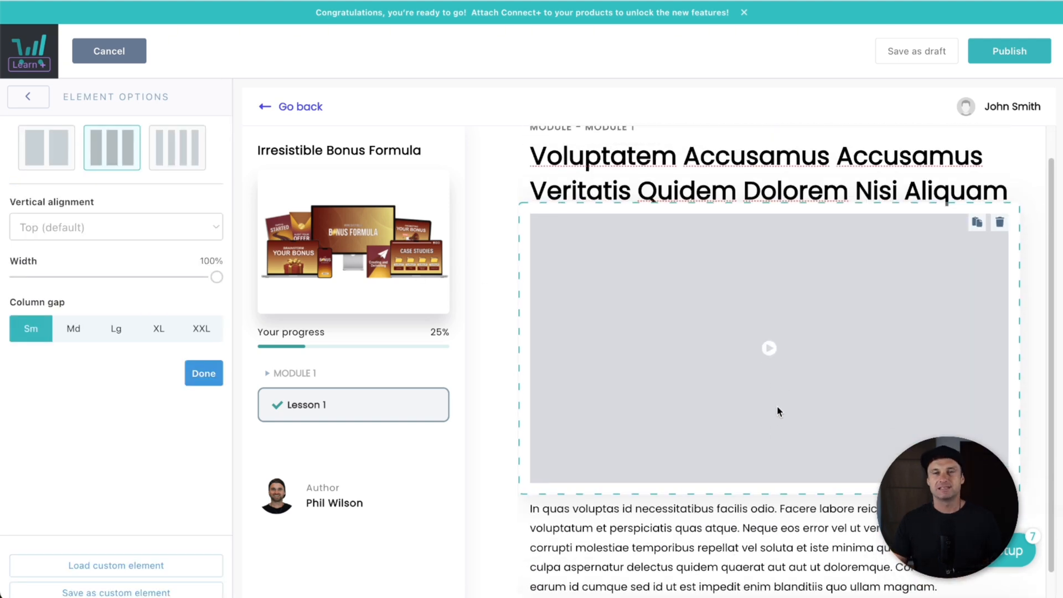
{"action": "scroll", "coordinate": [778, 411], "scroll_direction": "down", "scroll_amount": 4}
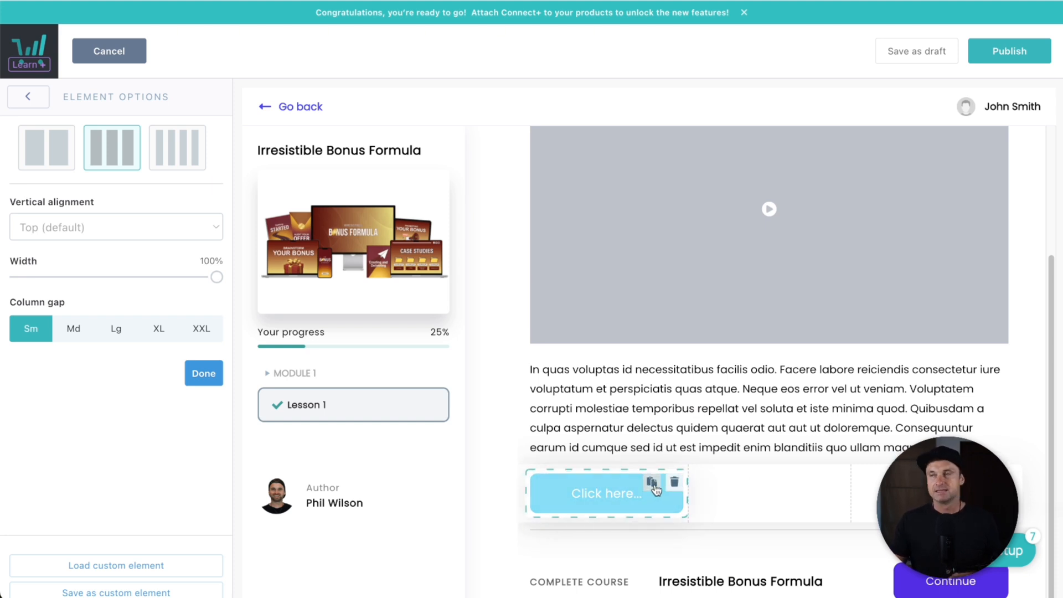
{"action": "scroll", "coordinate": [624, 217], "scroll_direction": "up", "scroll_amount": 5}
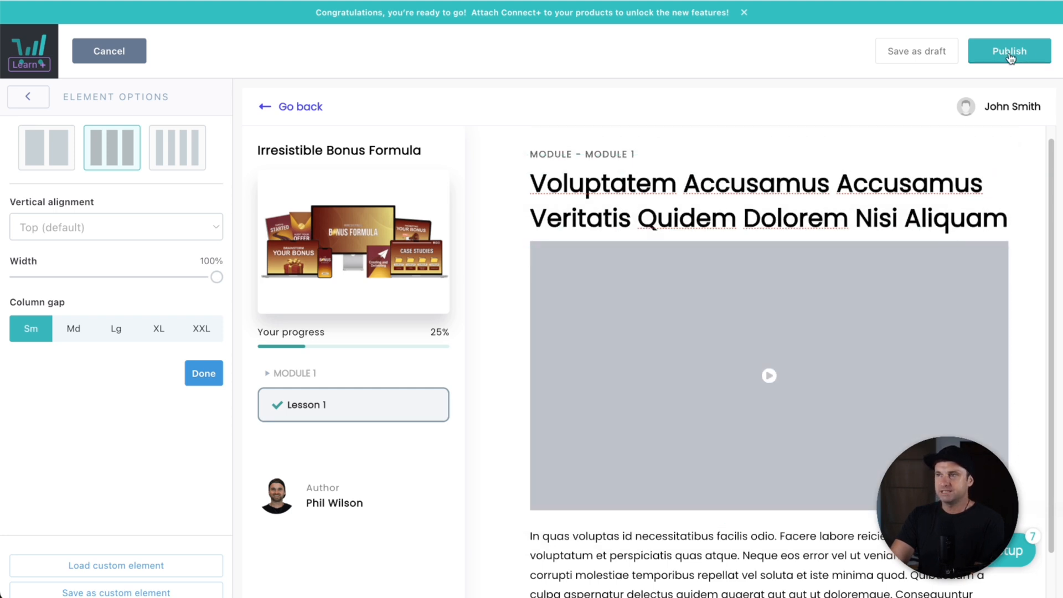
Step: Publish Lesson 1 and clone it four times into draft copies under Module 1
{"action": "left_click", "coordinate": [1006, 56]}
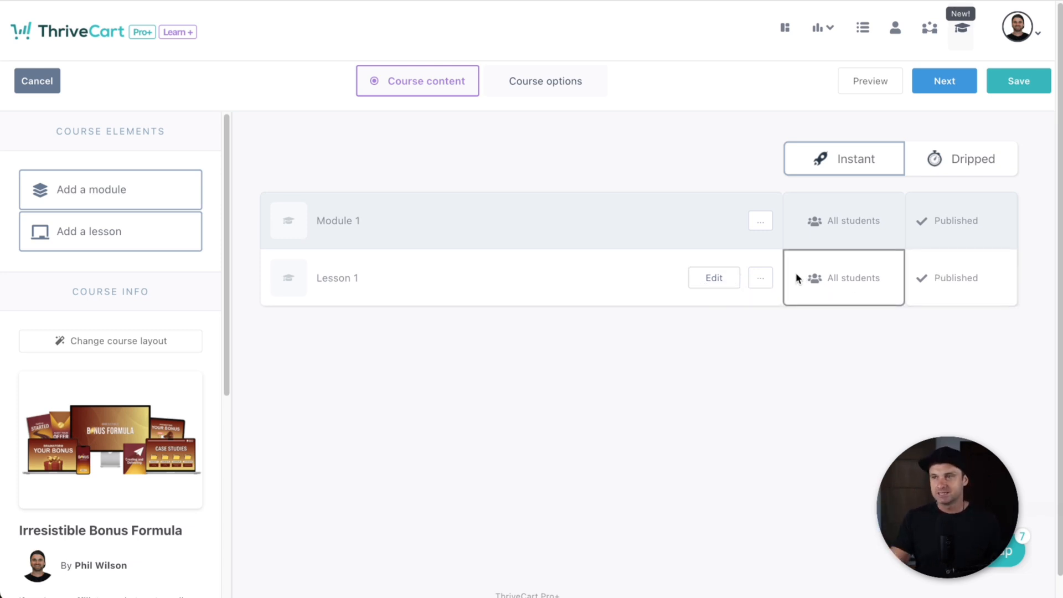
{"action": "left_click", "coordinate": [761, 278]}
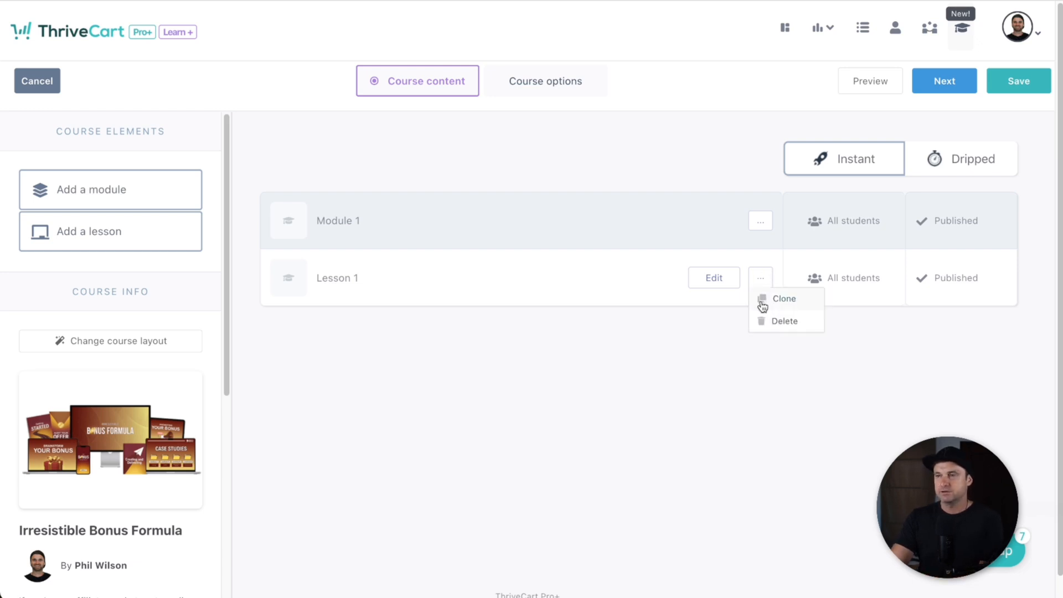
{"action": "left_click", "coordinate": [767, 303]}
{"action": "left_click", "coordinate": [760, 335]}
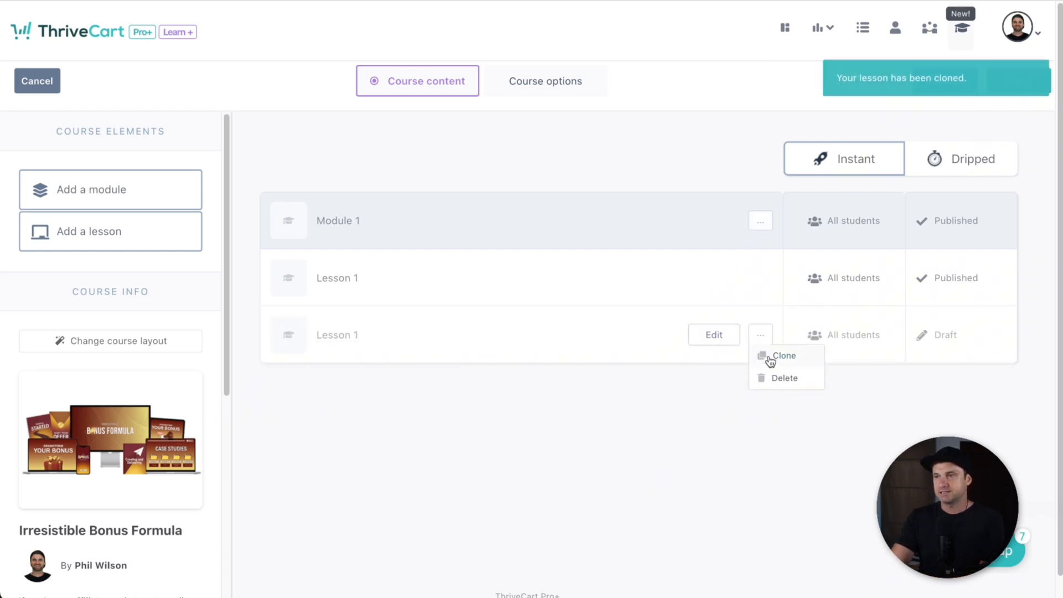
{"action": "left_click", "coordinate": [766, 356]}
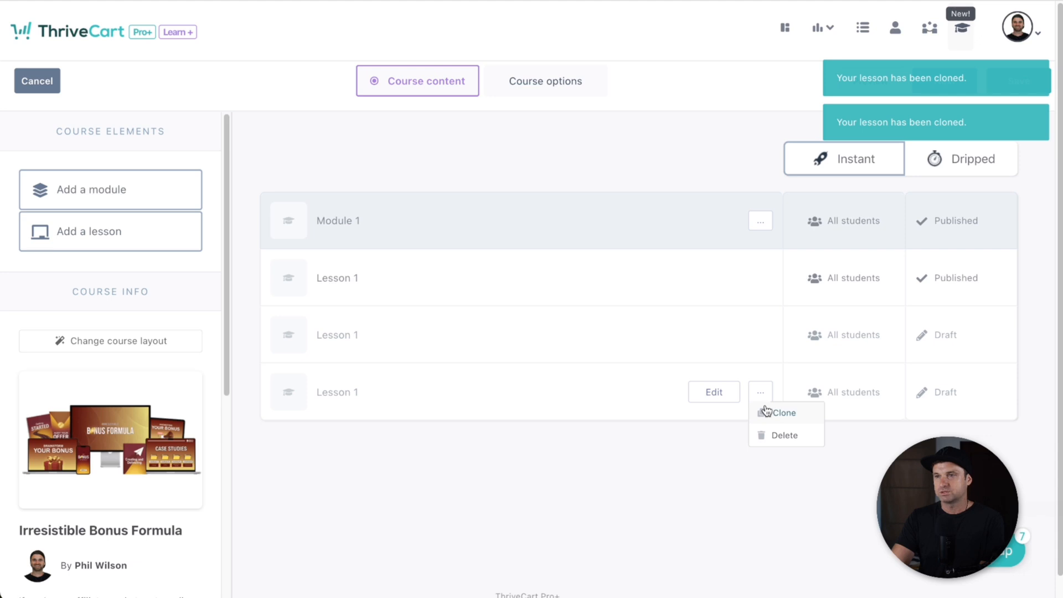
{"action": "left_click", "coordinate": [760, 392]}
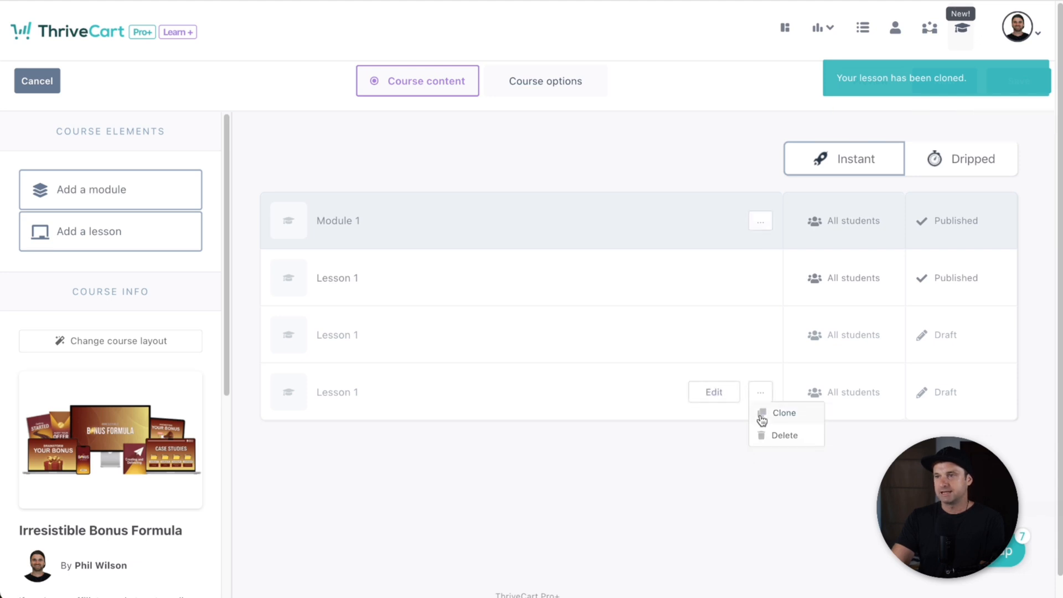
{"action": "left_click", "coordinate": [763, 422]}
{"action": "left_click", "coordinate": [760, 449]}
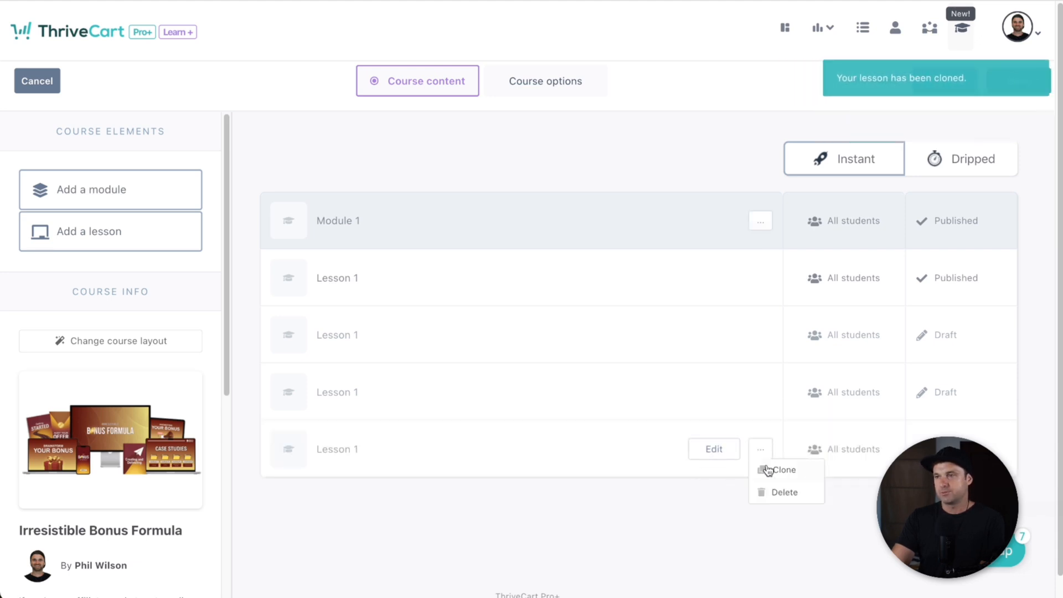
{"action": "left_click", "coordinate": [766, 469]}
Step: Rename the first two lesson copies to Lesson 2 and Lesson 3
{"action": "left_click", "coordinate": [351, 335]}
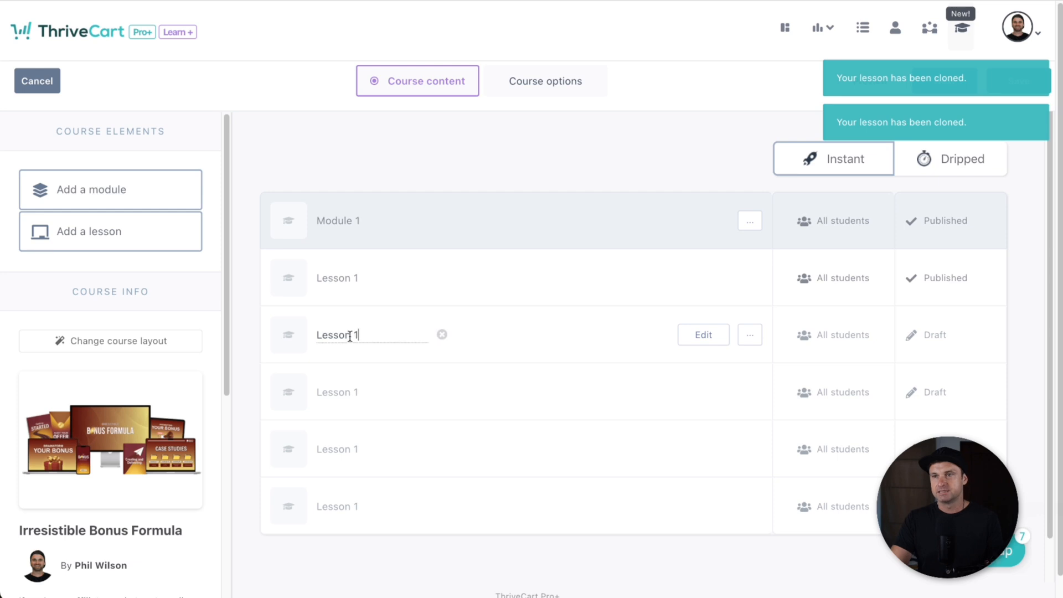
{"action": "key", "text": "BackSpace"}
{"action": "type", "text": "2"}
{"action": "left_click", "coordinate": [349, 391]}
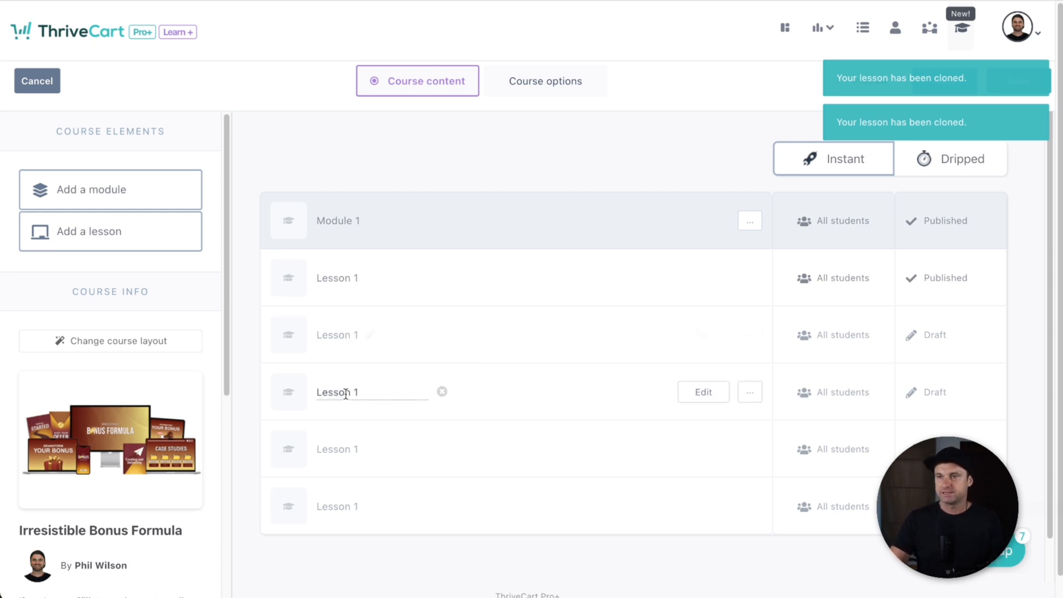
{"action": "key", "text": "BackSpace"}
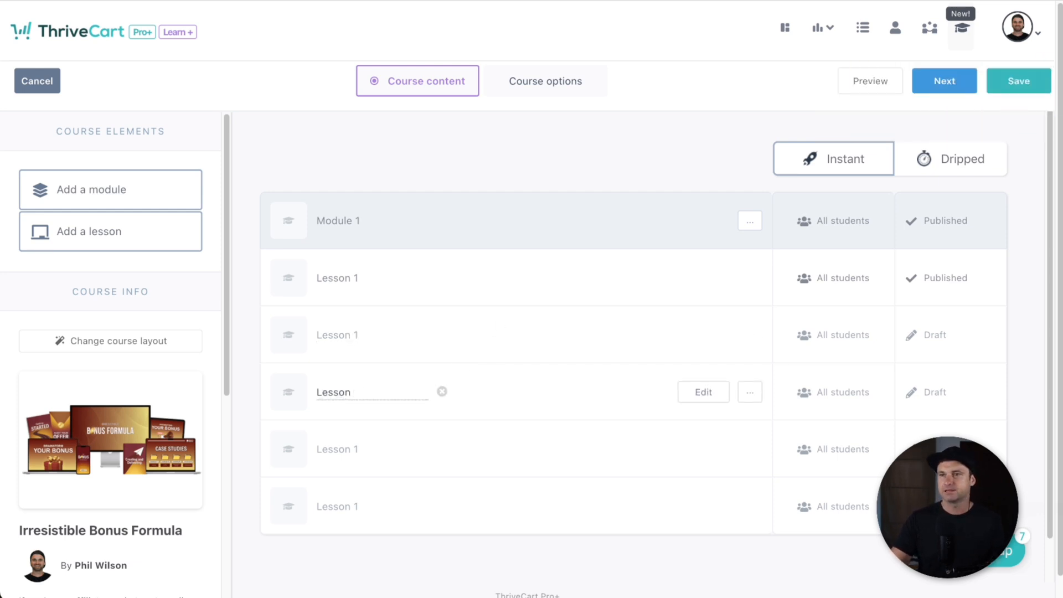
{"action": "type", "text": "3"}
{"action": "left_click", "coordinate": [577, 396]}
{"action": "left_click", "coordinate": [357, 391]}
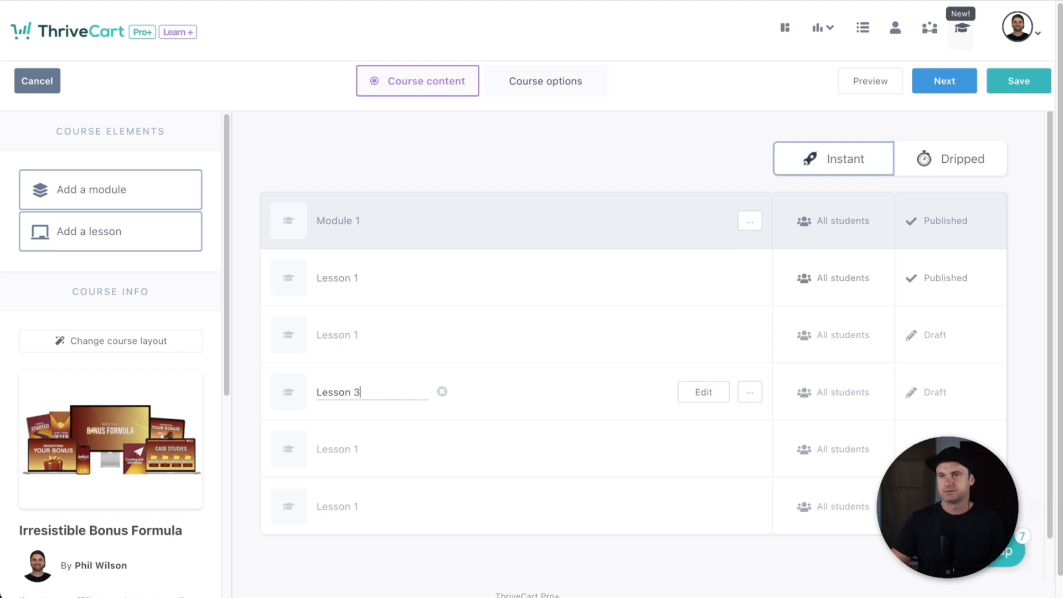
{"action": "left_click", "coordinate": [441, 393]}
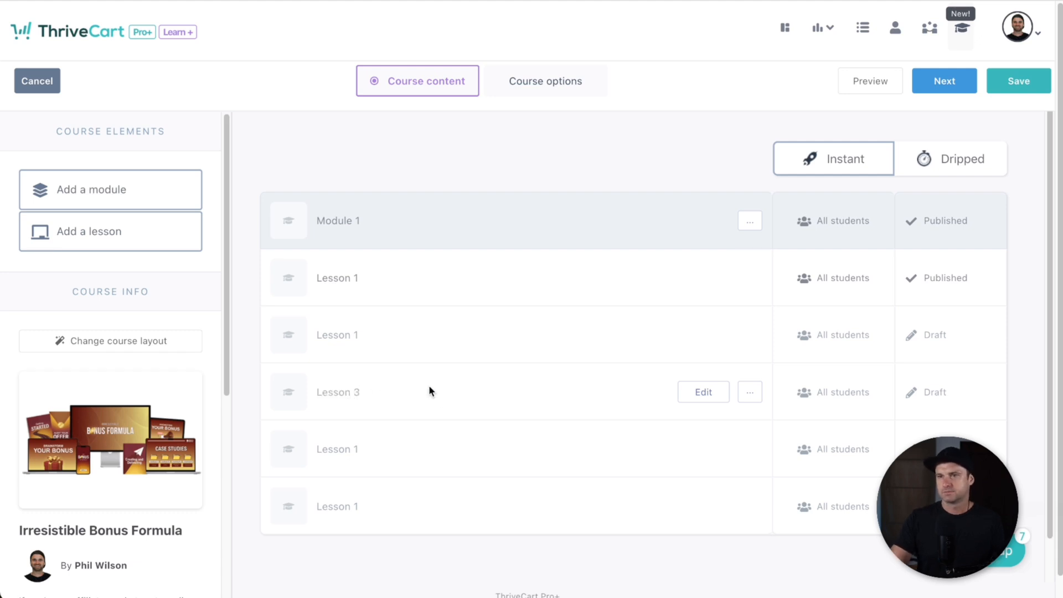
Step: Confirm Lesson 2 and name the last two copies Lesson 4 and Lesson 5
{"action": "left_click", "coordinate": [363, 333]}
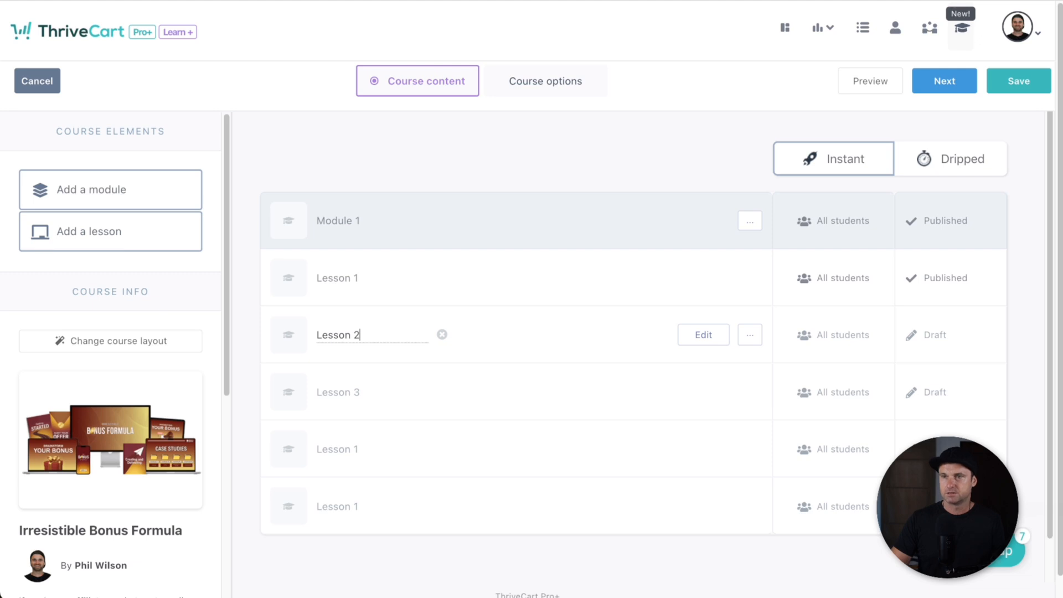
{"action": "left_click", "coordinate": [441, 335]}
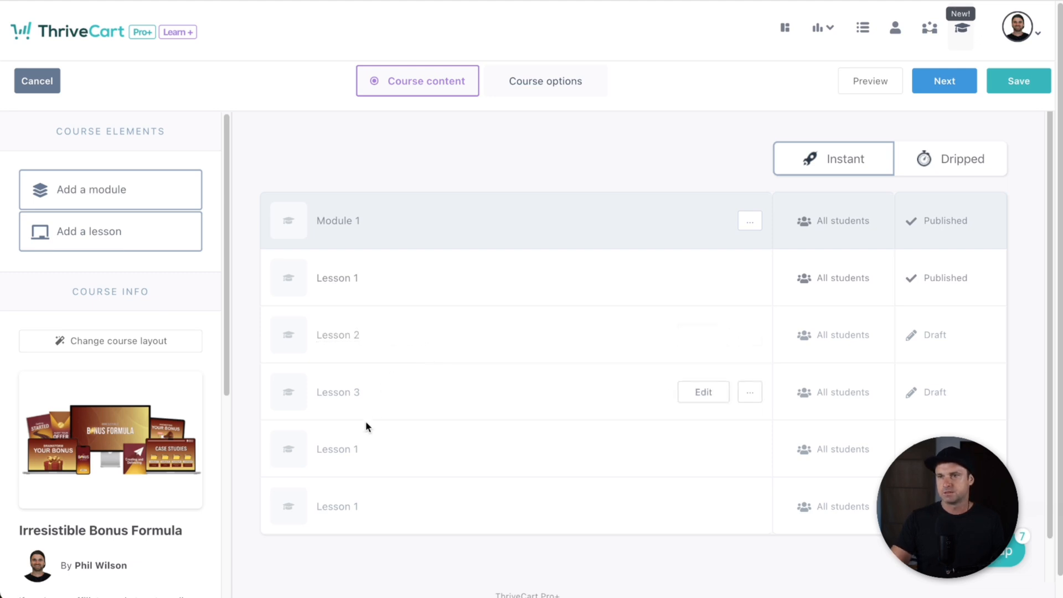
{"action": "left_click", "coordinate": [359, 446]}
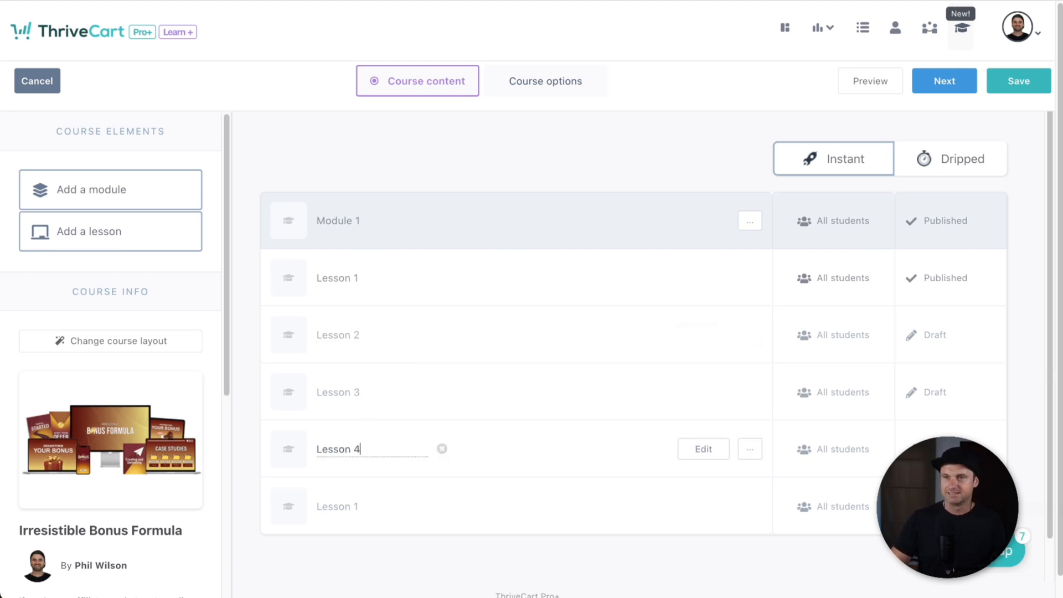
{"action": "left_click", "coordinate": [563, 468]}
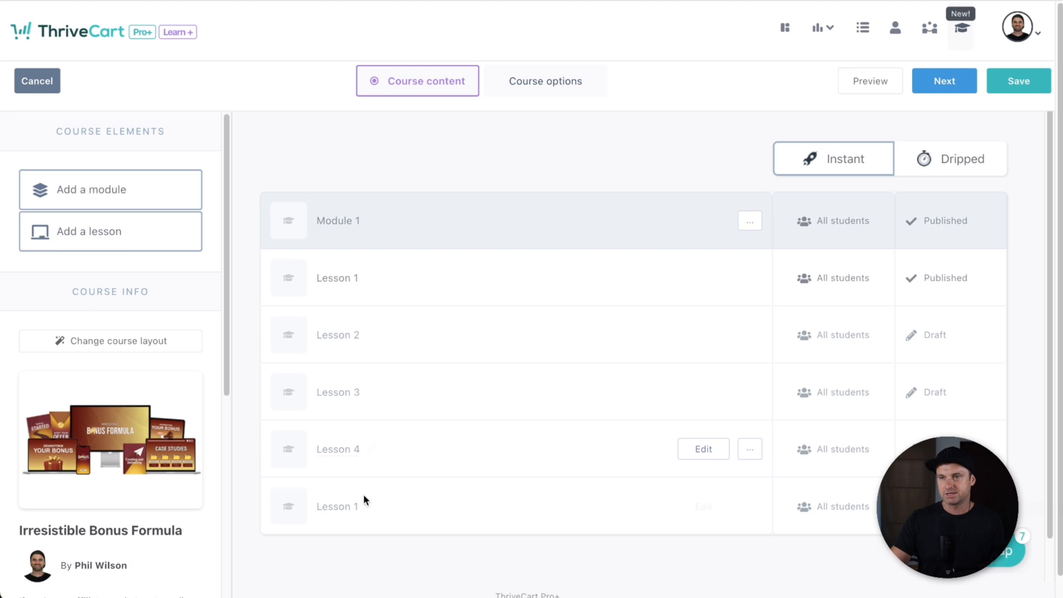
{"action": "left_click", "coordinate": [348, 504]}
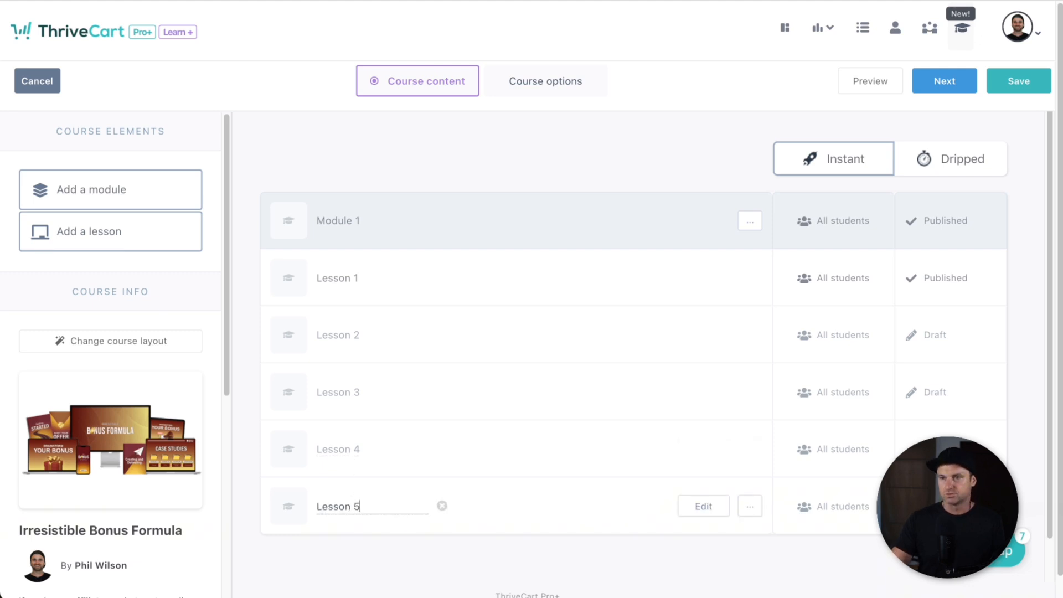
{"action": "left_click", "coordinate": [417, 491]}
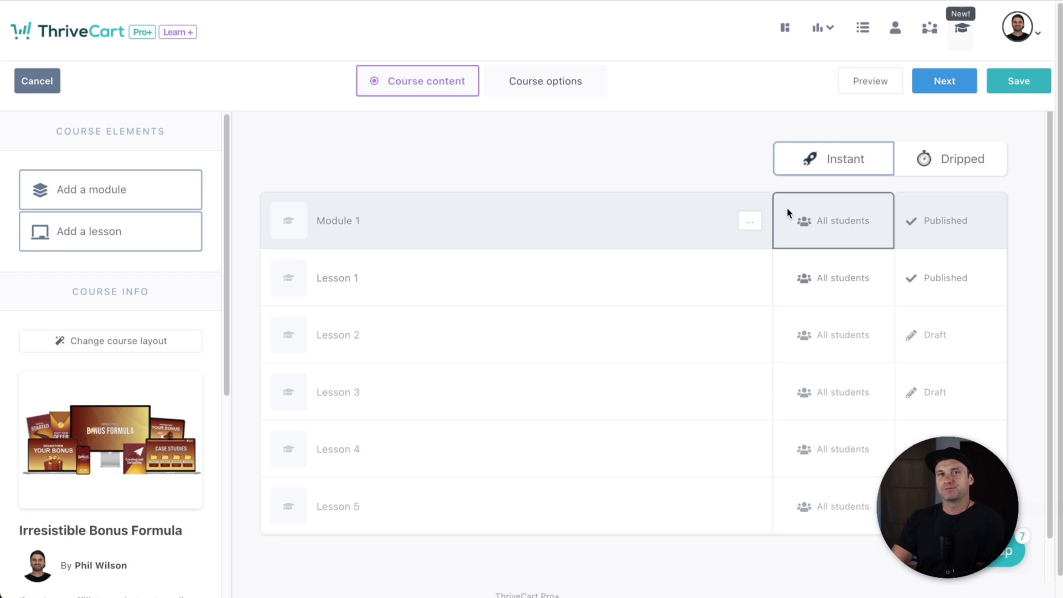
Step: Clone Module 1 with its five lessons into a draft copy
{"action": "left_click", "coordinate": [749, 221]}
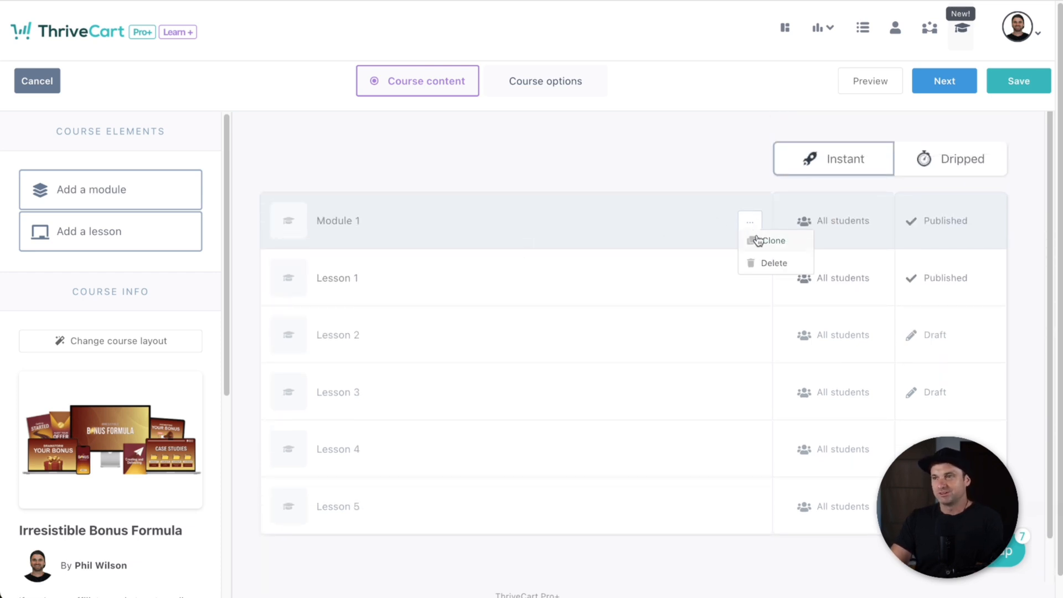
{"action": "left_click", "coordinate": [757, 240]}
{"action": "left_click", "coordinate": [752, 225]}
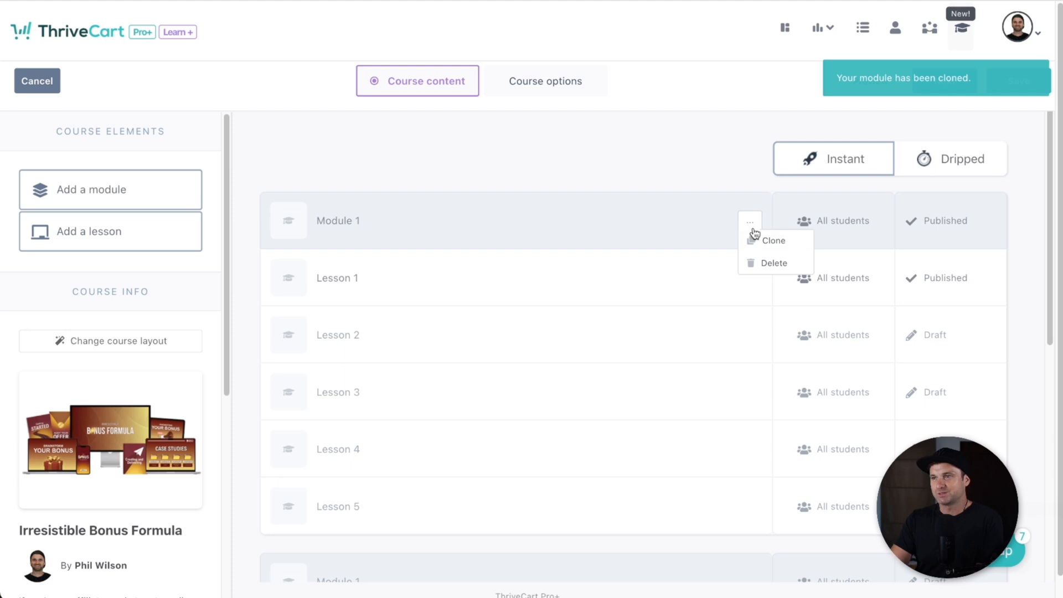
{"action": "scroll", "coordinate": [577, 451], "scroll_direction": "down", "scroll_amount": 7}
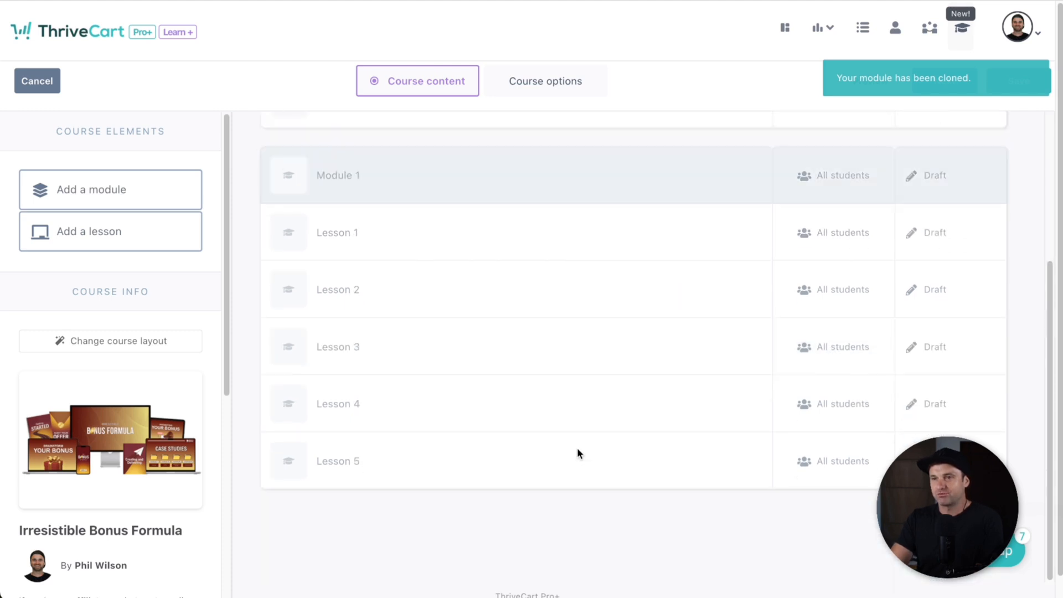
{"action": "scroll", "coordinate": [577, 451], "scroll_direction": "up", "scroll_amount": 7}
{"action": "scroll", "coordinate": [571, 437], "scroll_direction": "down", "scroll_amount": 7}
{"action": "scroll", "coordinate": [582, 430], "scroll_direction": "up", "scroll_amount": 4}
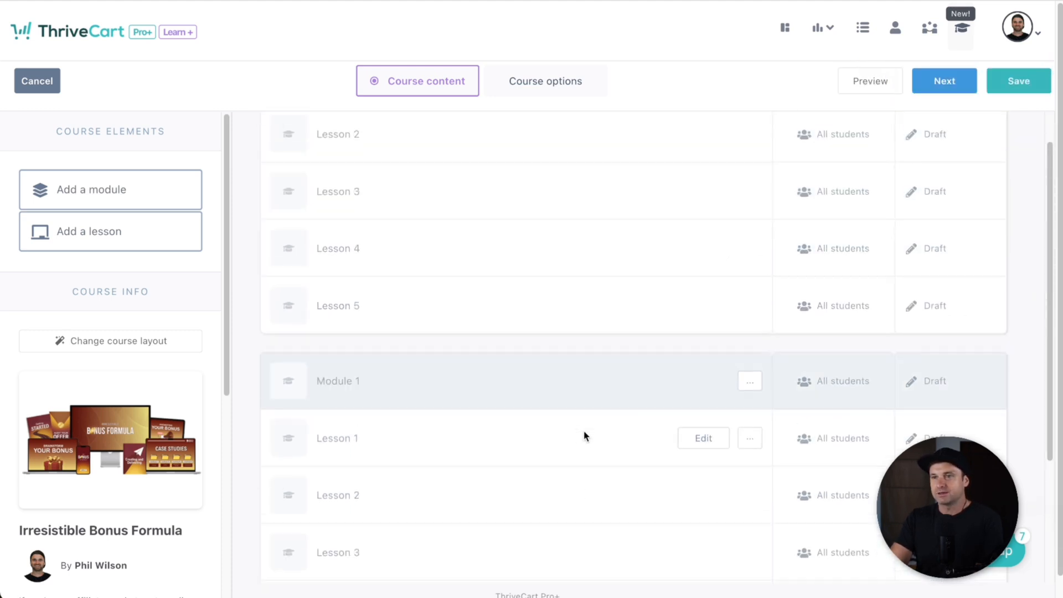
{"action": "scroll", "coordinate": [586, 436], "scroll_direction": "up", "scroll_amount": 4}
Step: Clone the draft Module 1 copy again and return to the top of Course content
{"action": "left_click", "coordinate": [750, 222]}
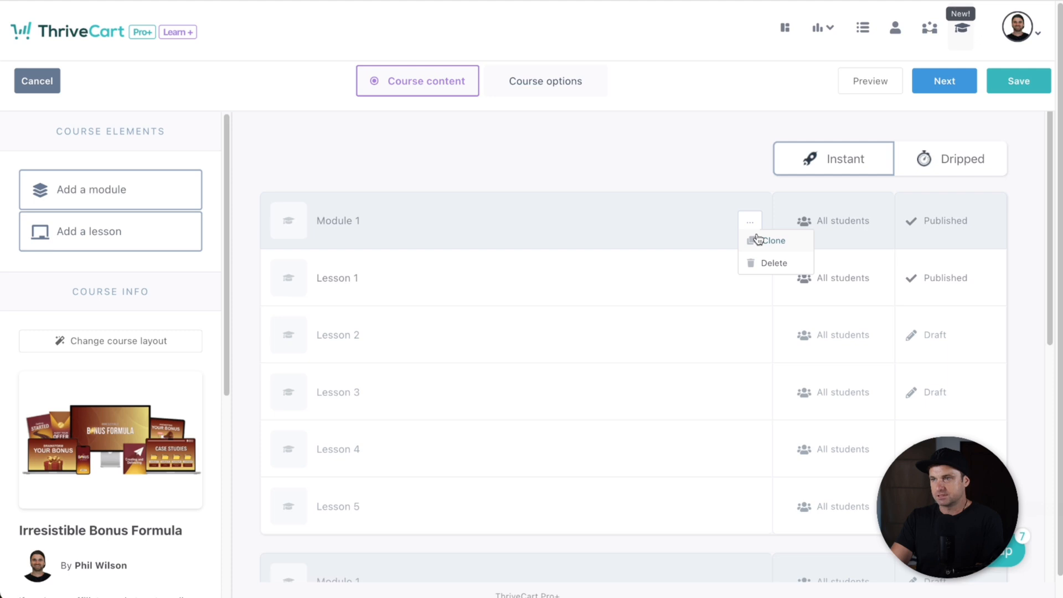
{"action": "scroll", "coordinate": [658, 319], "scroll_direction": "down", "scroll_amount": 7}
{"action": "scroll", "coordinate": [658, 319], "scroll_direction": "up", "scroll_amount": 4}
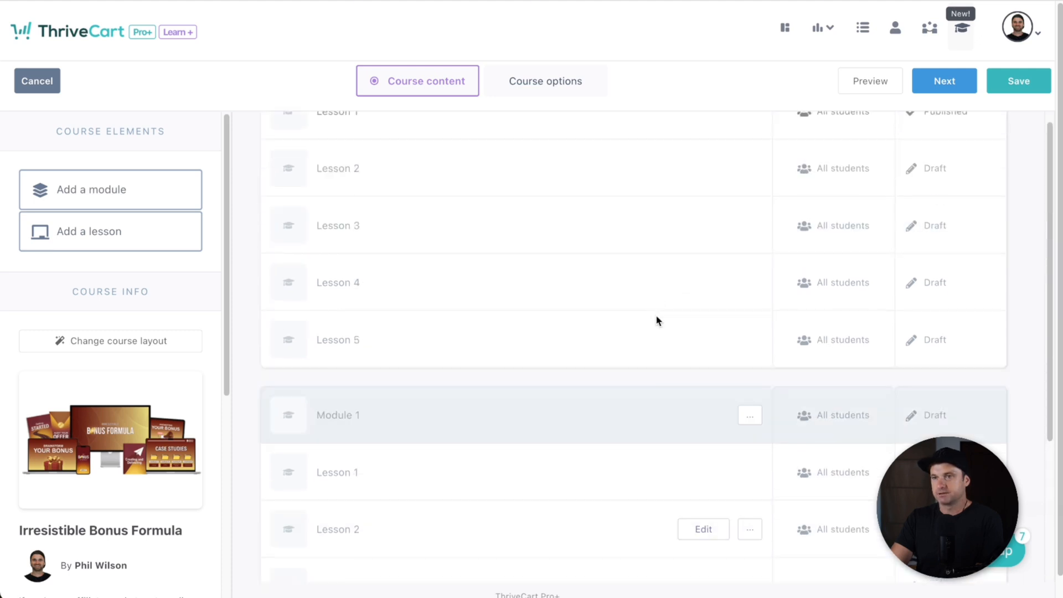
{"action": "scroll", "coordinate": [657, 319], "scroll_direction": "up", "scroll_amount": 3}
{"action": "scroll", "coordinate": [658, 319], "scroll_direction": "down", "scroll_amount": 7}
{"action": "left_click", "coordinate": [749, 175]}
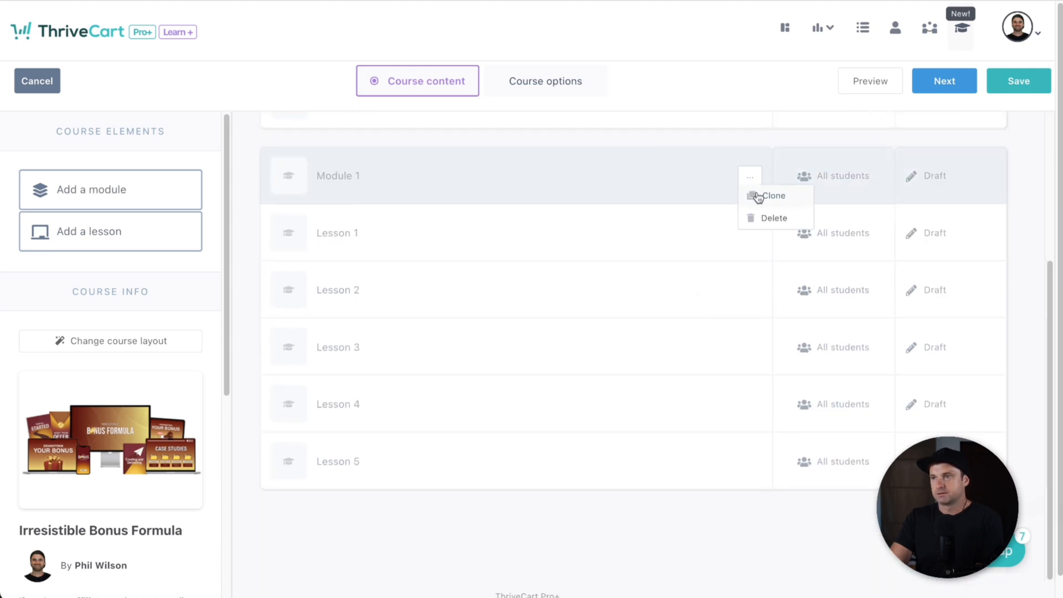
{"action": "left_click", "coordinate": [758, 196]}
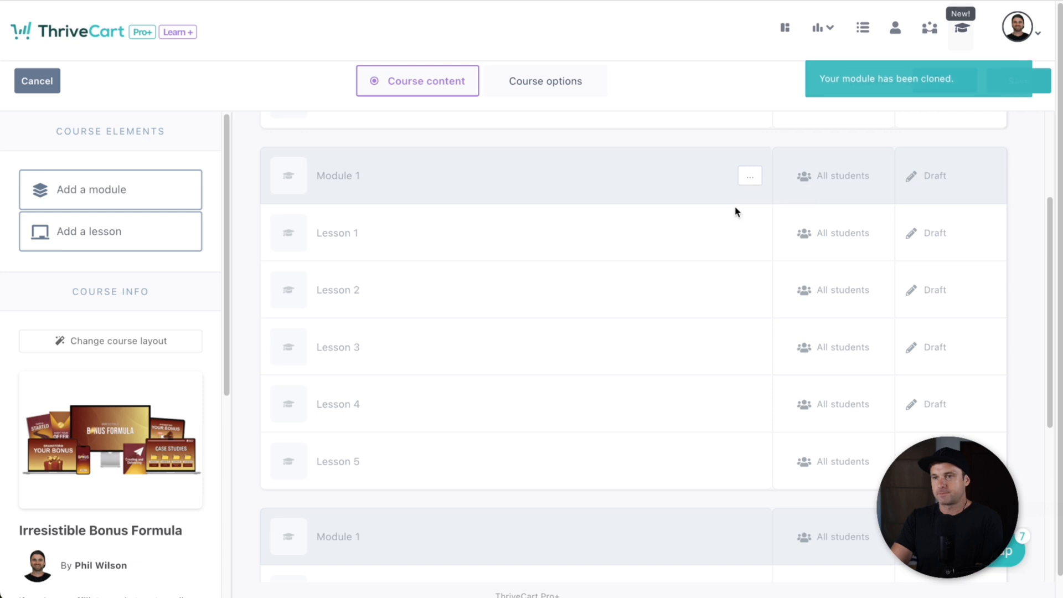
{"action": "scroll", "coordinate": [551, 395], "scroll_direction": "up", "scroll_amount": 1}
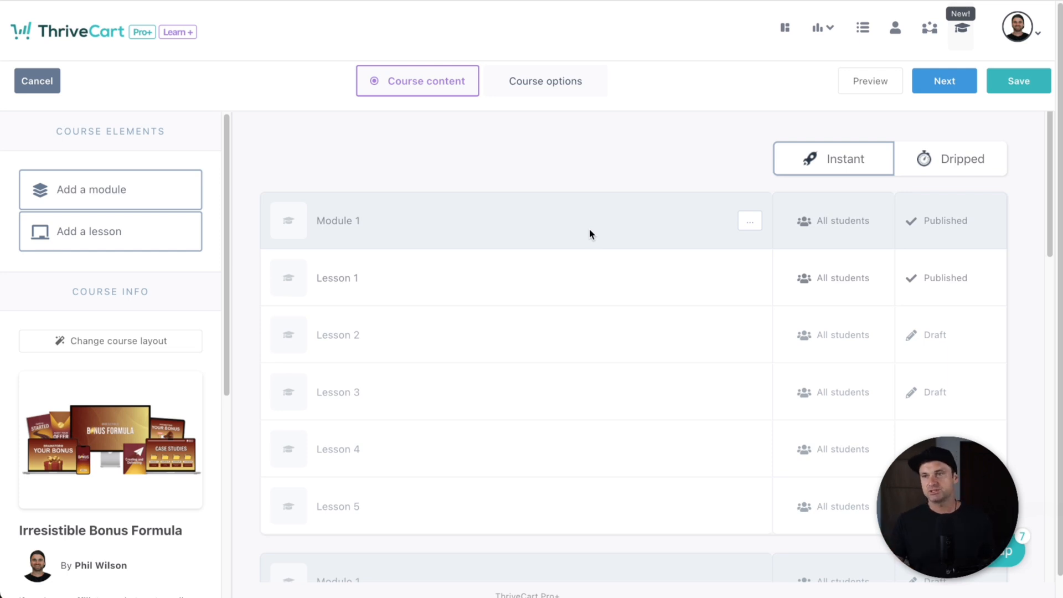
Step: Open Lesson 1 in the page editor
{"action": "left_click", "coordinate": [700, 278]}
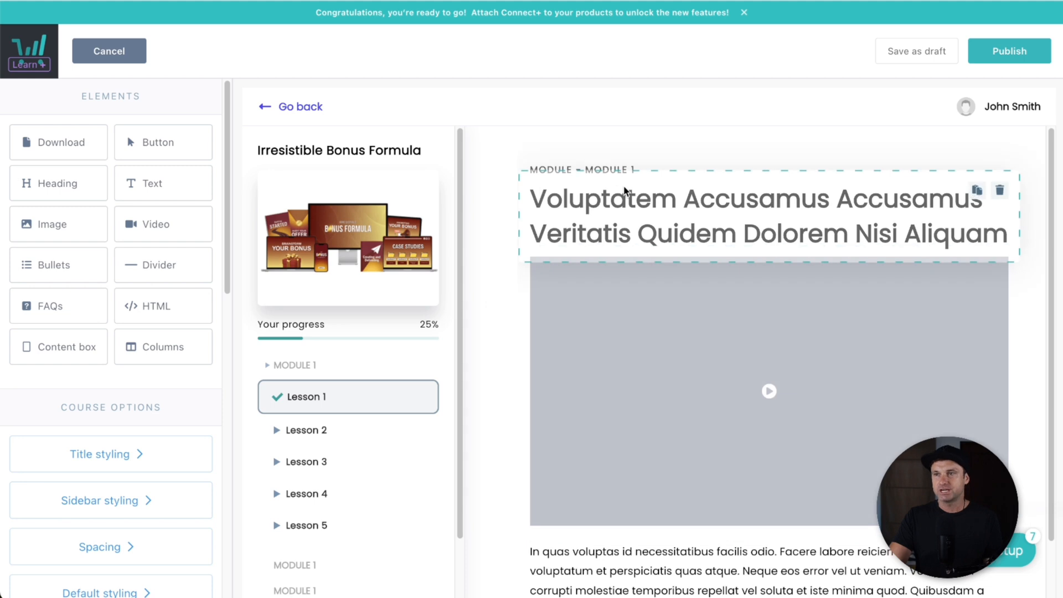
{"action": "scroll", "coordinate": [632, 462], "scroll_direction": "down", "scroll_amount": 1}
{"action": "scroll", "coordinate": [633, 462], "scroll_direction": "down", "scroll_amount": 3}
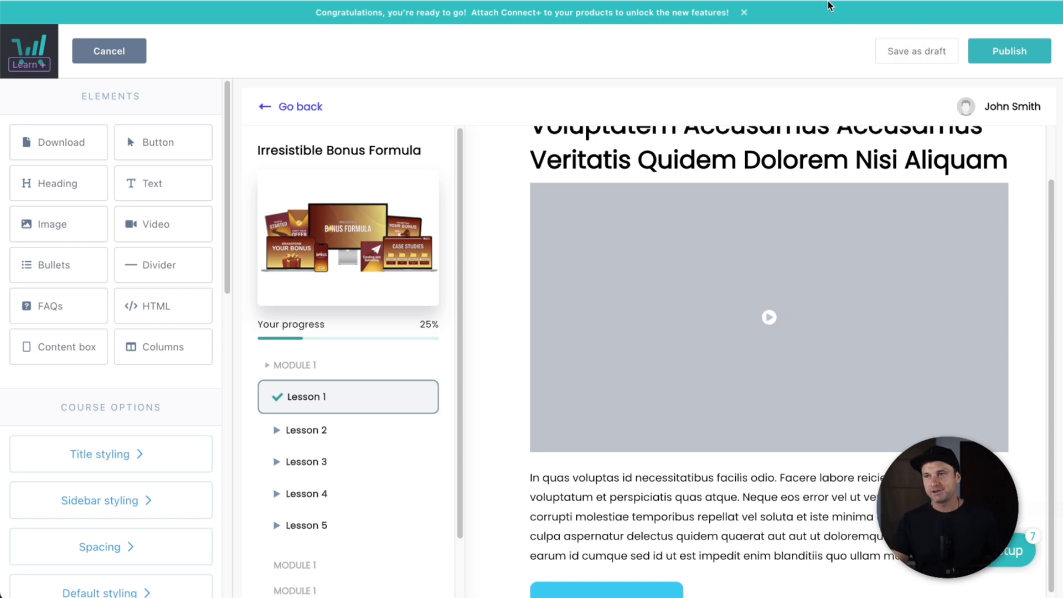
{"action": "scroll", "coordinate": [712, 232], "scroll_direction": "up", "scroll_amount": 2}
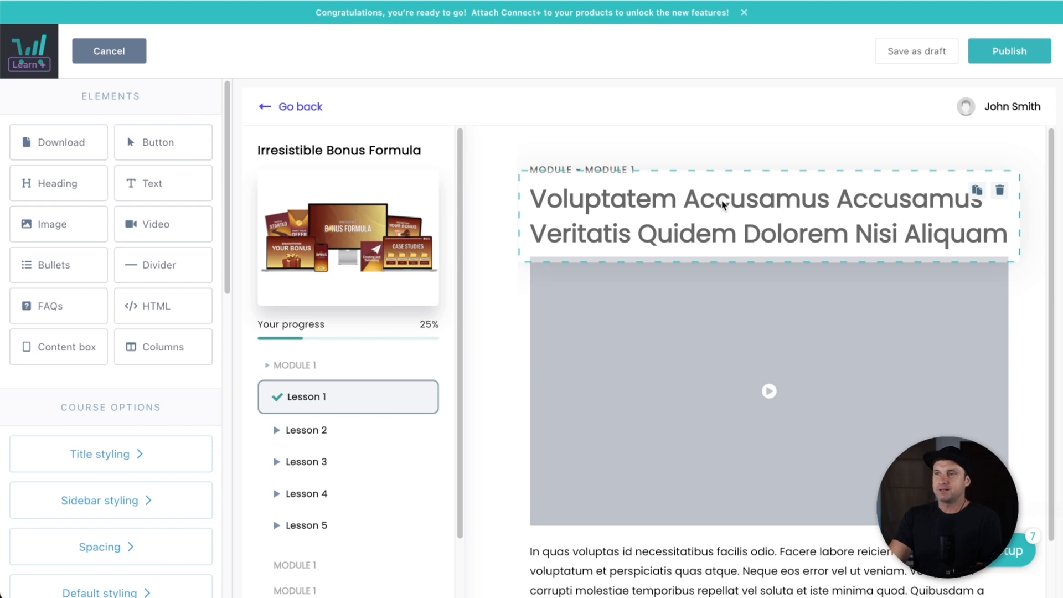
Step: Replace the lesson title with 'Getting Started'
{"action": "left_click", "coordinate": [721, 200]}
{"action": "double_click", "coordinate": [720, 199]}
{"action": "left_click", "coordinate": [701, 200]}
{"action": "double_click", "coordinate": [703, 201]}
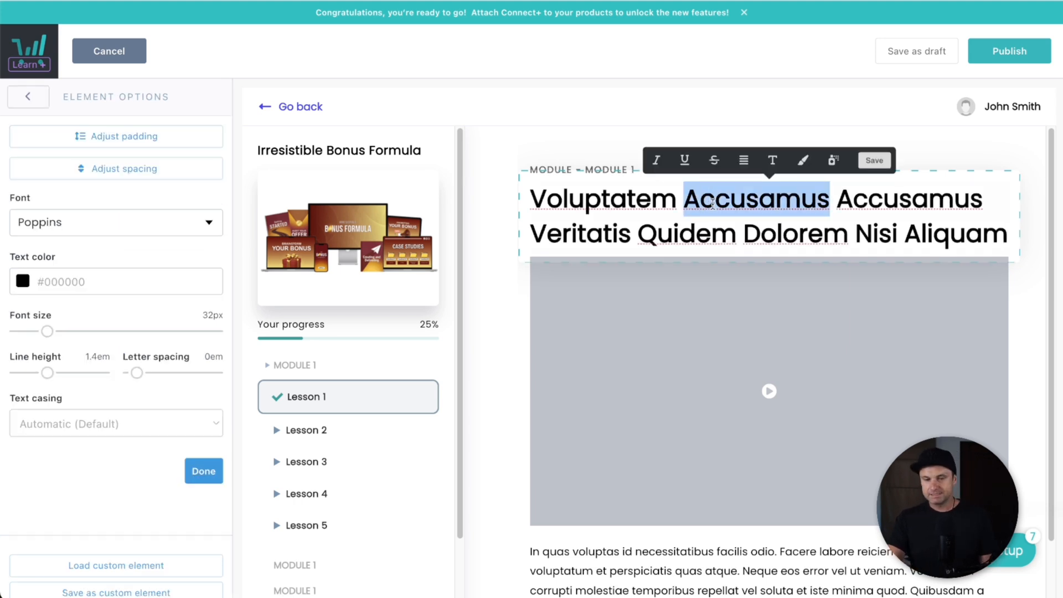
{"action": "triple_click", "coordinate": [712, 202]}
{"action": "type", "text": "G"}
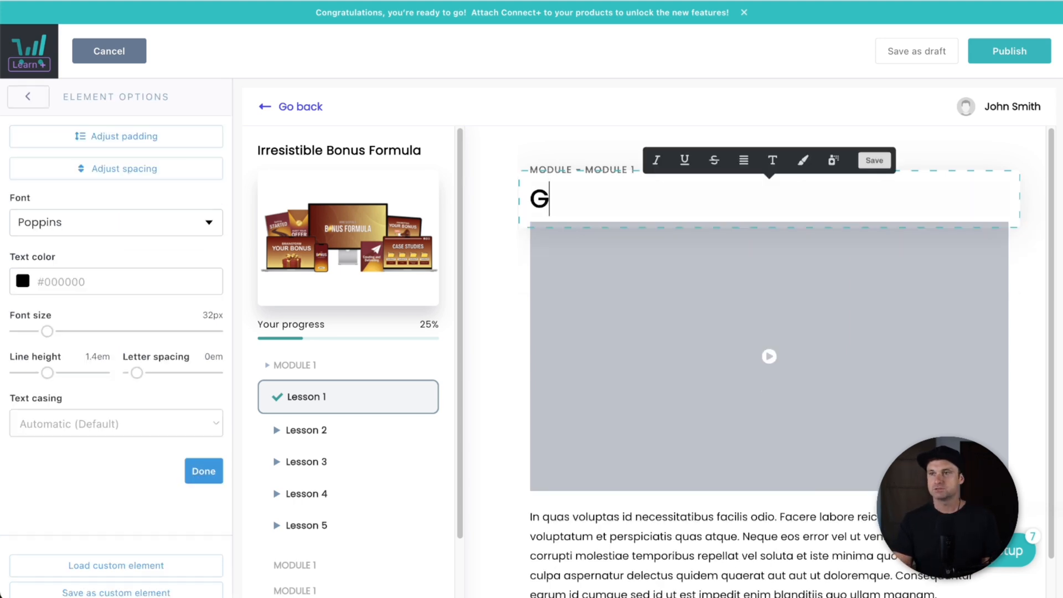
{"action": "type", "text": "etting Statr"}
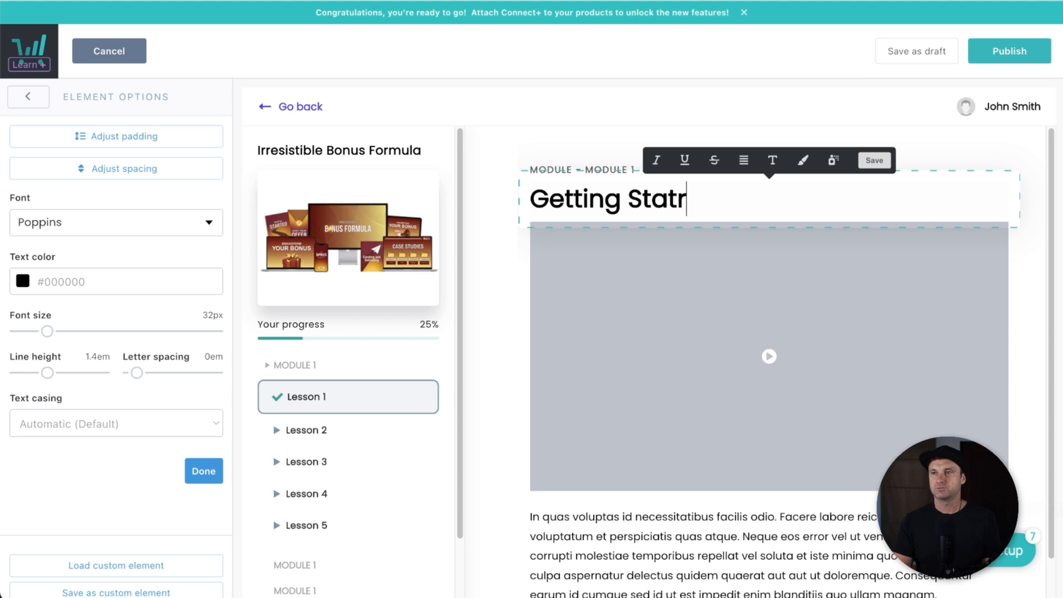
{"action": "key", "text": "BackSpace"}
{"action": "key", "text": "BackSpace"}
{"action": "type", "text": "rted"}
{"action": "scroll", "coordinate": [723, 434], "scroll_direction": "down", "scroll_amount": 4}
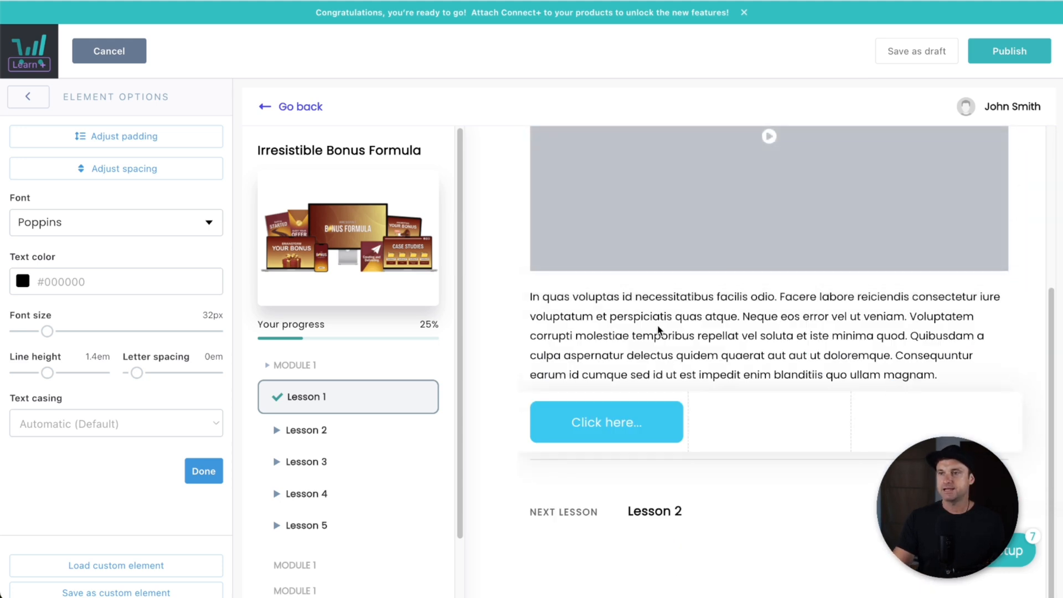
{"action": "left_click", "coordinate": [660, 311]}
Step: Replace the placeholder paragraph with a description of building a jaw-dropping, no-brainer bonus stack
{"action": "left_click", "coordinate": [661, 311]}
{"action": "key", "text": "ctrl+a"}
{"action": "key", "text": "BackSpace"}
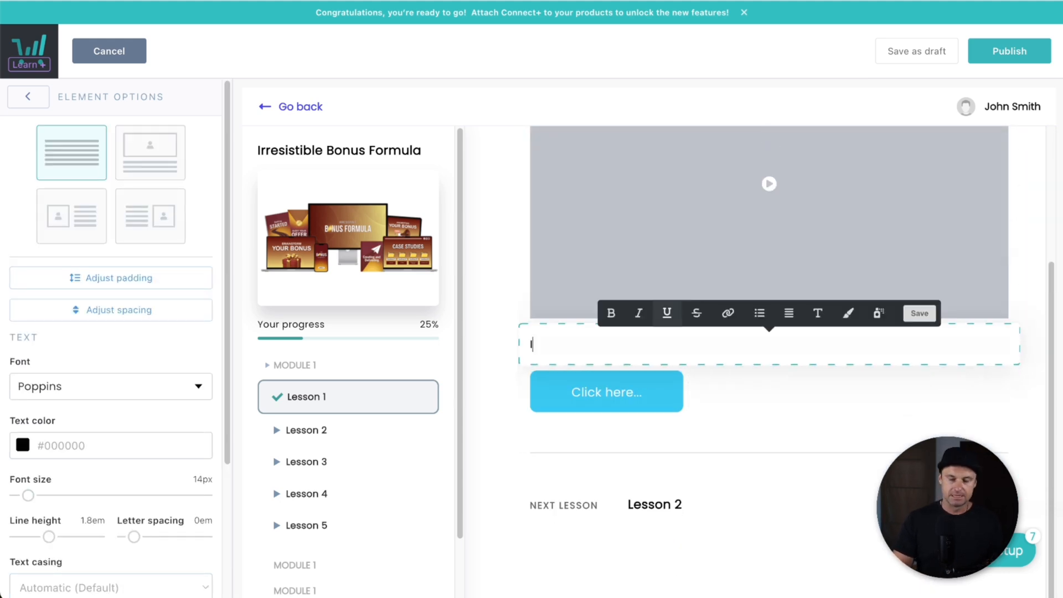
{"action": "type", "text": "Inside this video, we're "}
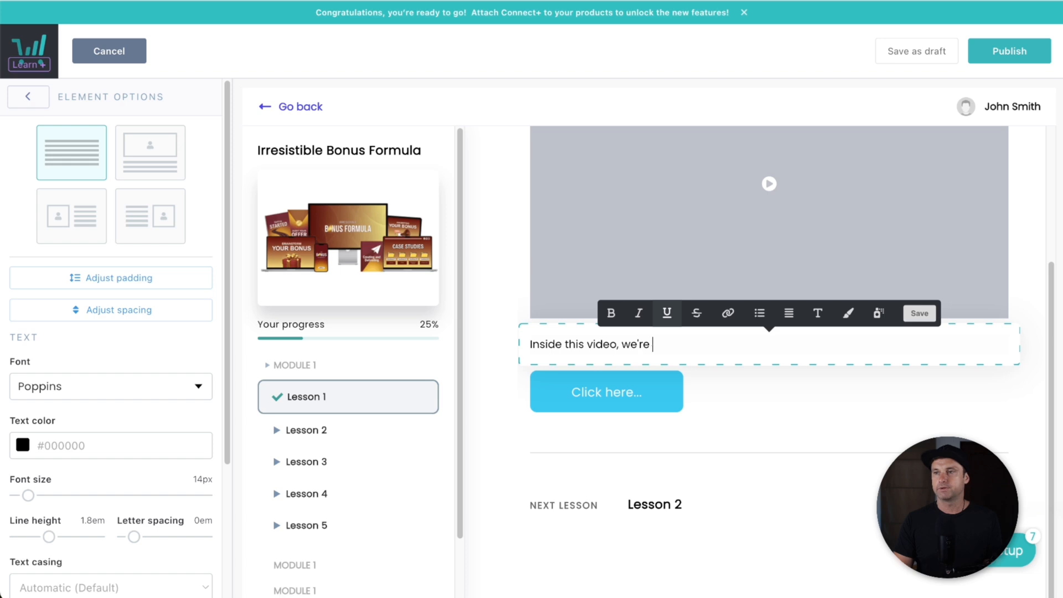
{"action": "type", "text": "going to create a look"}
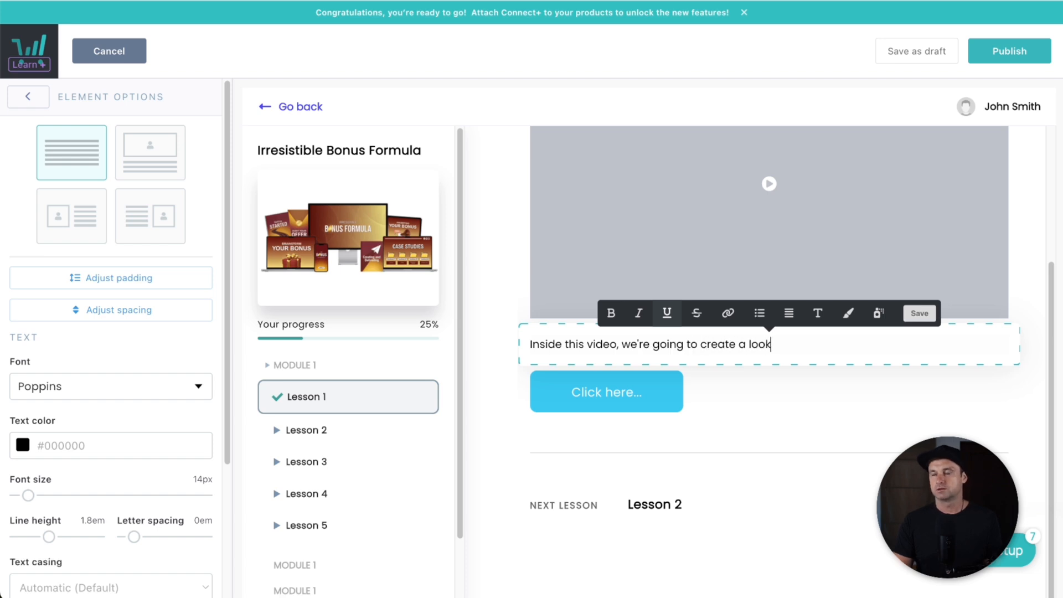
{"action": "key", "text": "BackSpace"}
{"action": "key", "text": "BackSpace"}
{"action": "key", "text": "BackSpace"}
{"action": "key", "text": "BackSpace"}
{"action": "type", "text": "bonus"}
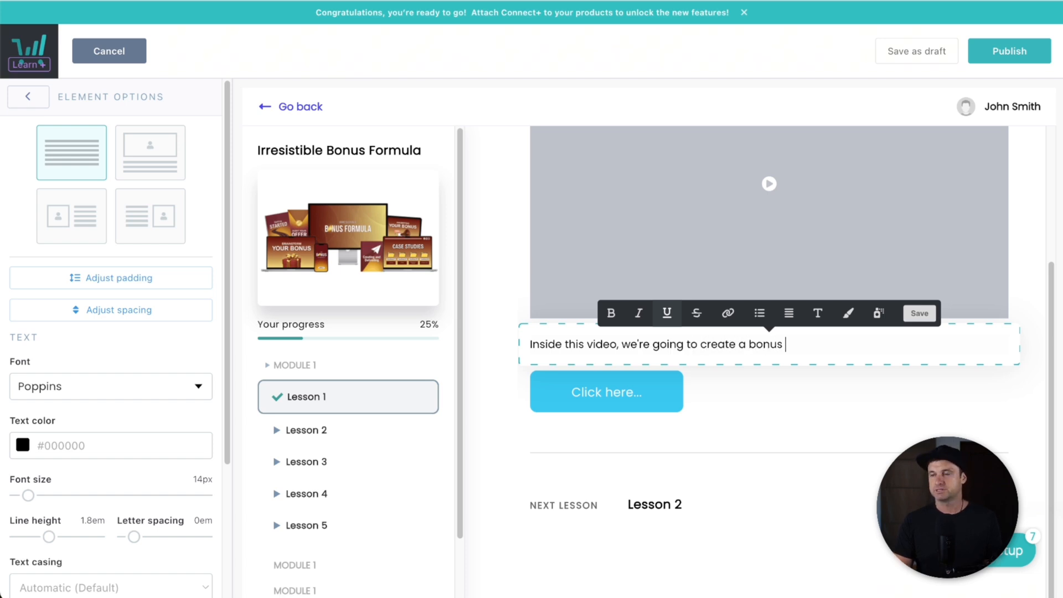
{"action": "type", "text": " stack that will m"}
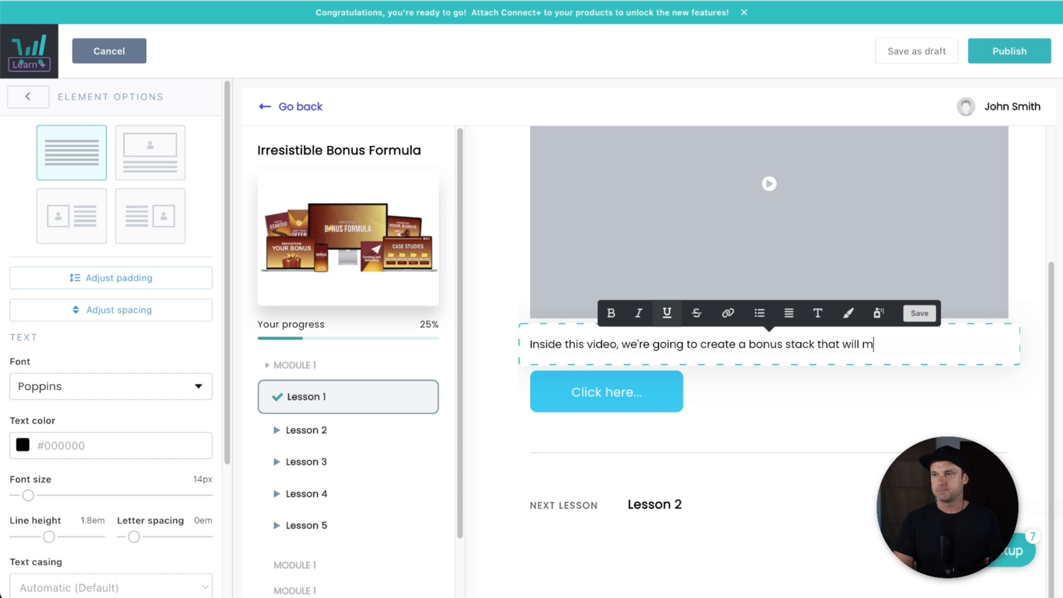
{"action": "type", "text": "ake your affiliates"}
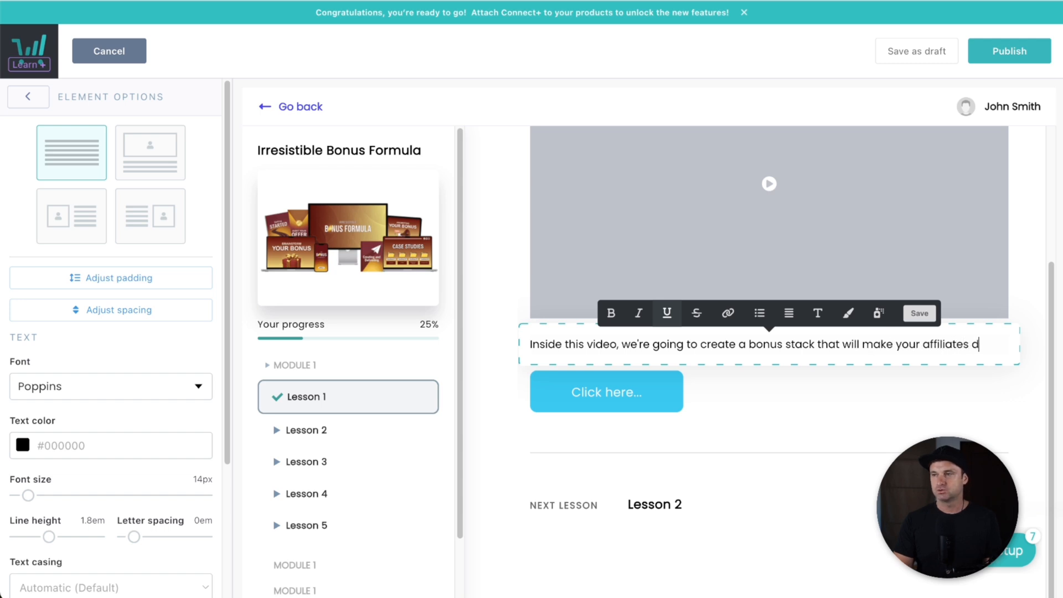
{"action": "type", "text": " jaws drop th"}
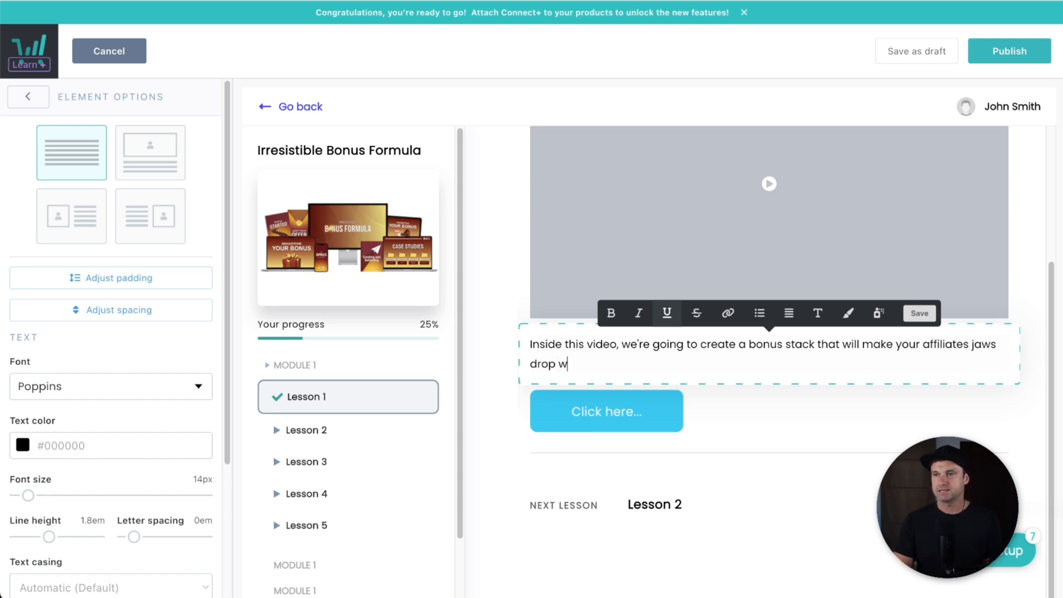
{"action": "type", "text": "hen they see it, and"}
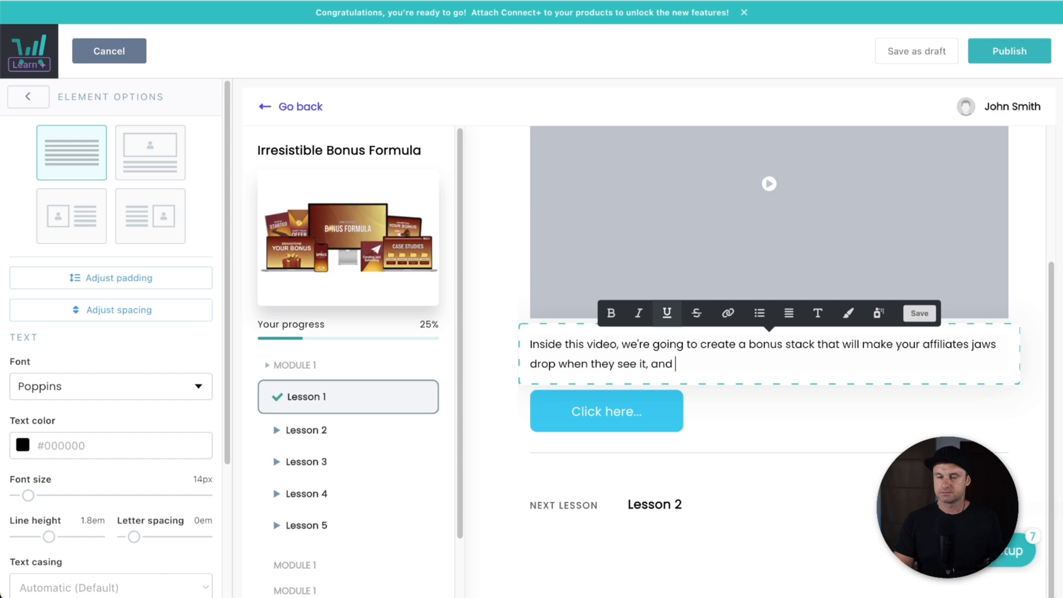
{"action": "type", "text": " make it a no brainer t"}
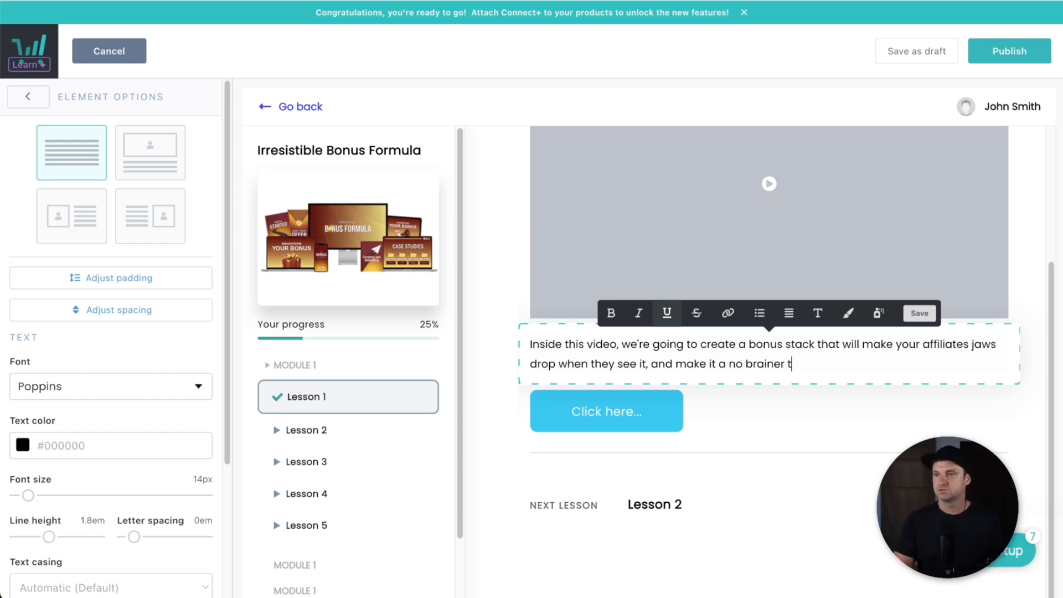
{"action": "type", "text": "o purchase through to"}
{"action": "key", "text": "BackSpace"}
{"action": "key", "text": "BackSpace"}
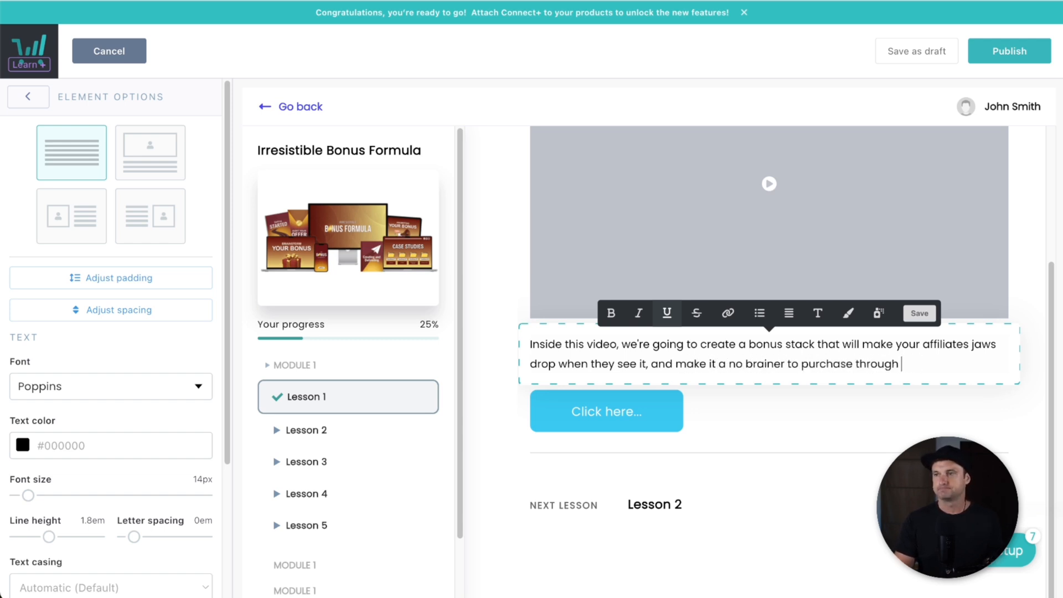
{"action": "type", "text": "you."}
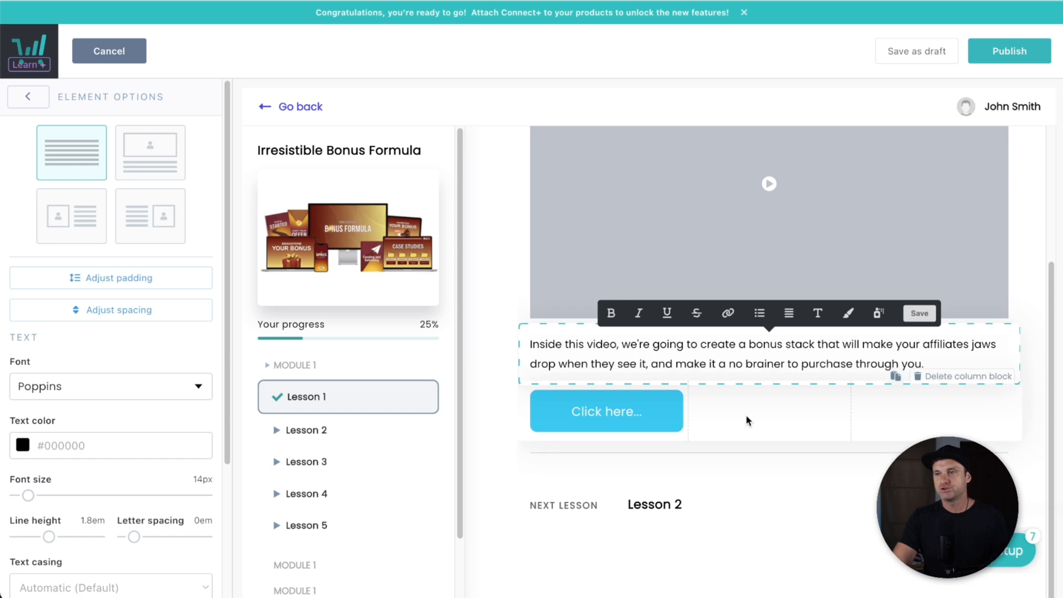
{"action": "left_click", "coordinate": [745, 419]}
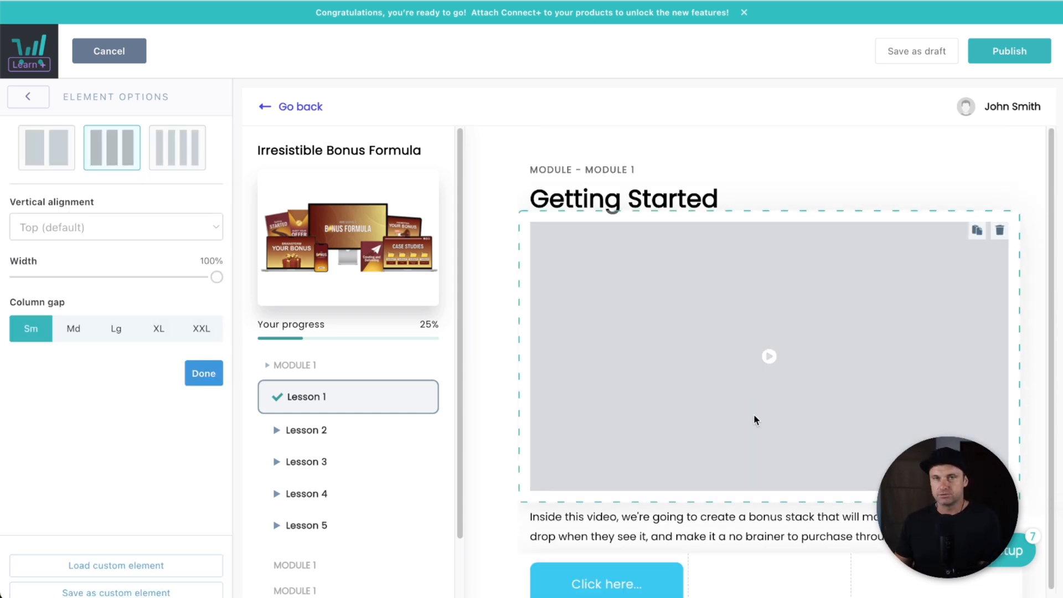
{"action": "left_click", "coordinate": [754, 420]}
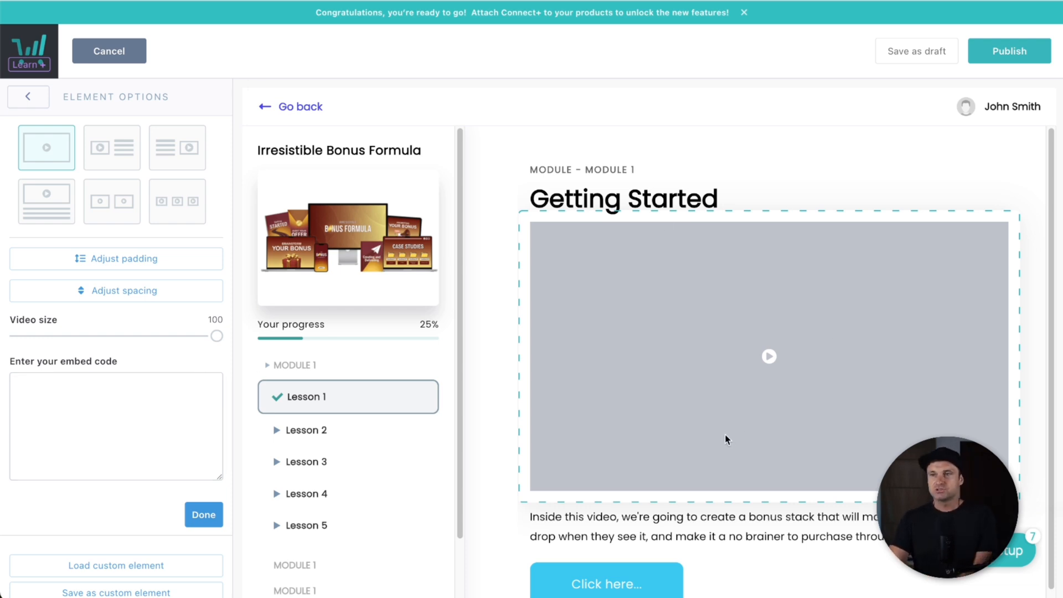
Step: Ready the video's embed code box, then select the 'Click here...' button for editing
{"action": "left_click", "coordinate": [116, 394]}
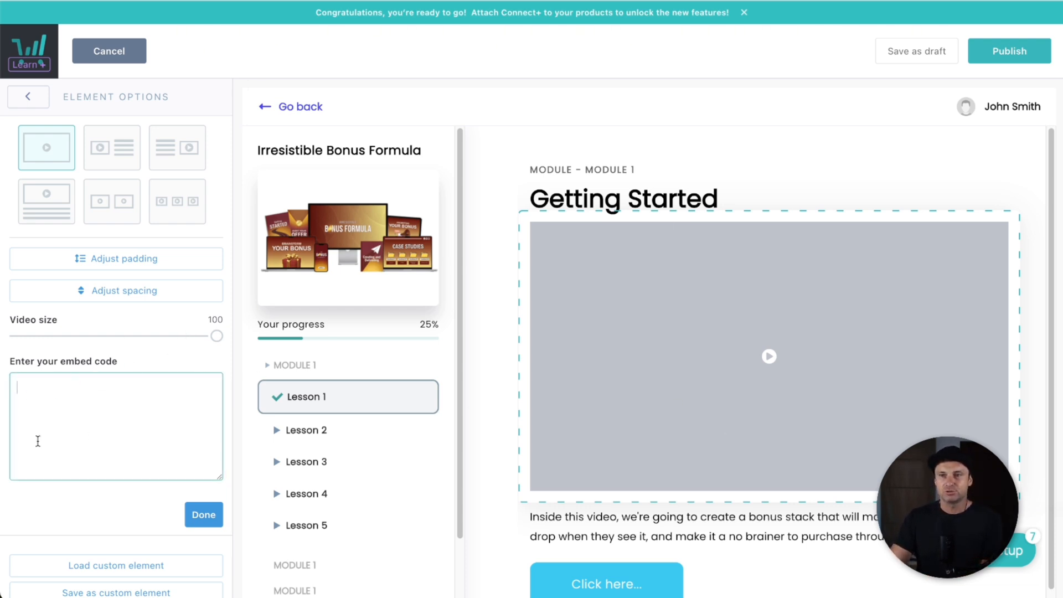
{"action": "scroll", "coordinate": [664, 360], "scroll_direction": "down", "scroll_amount": 3}
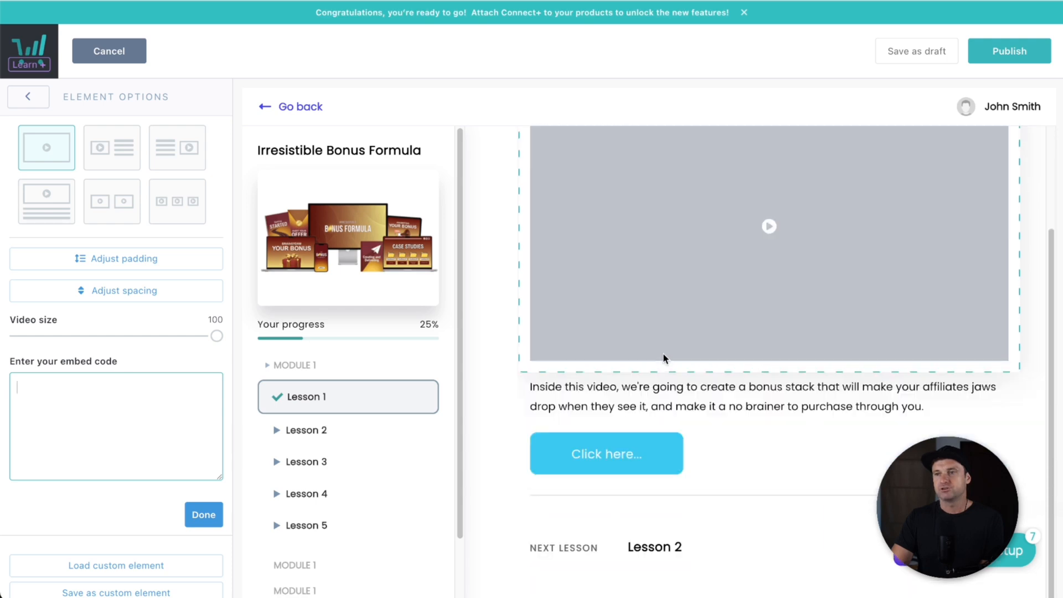
{"action": "left_click", "coordinate": [587, 449]}
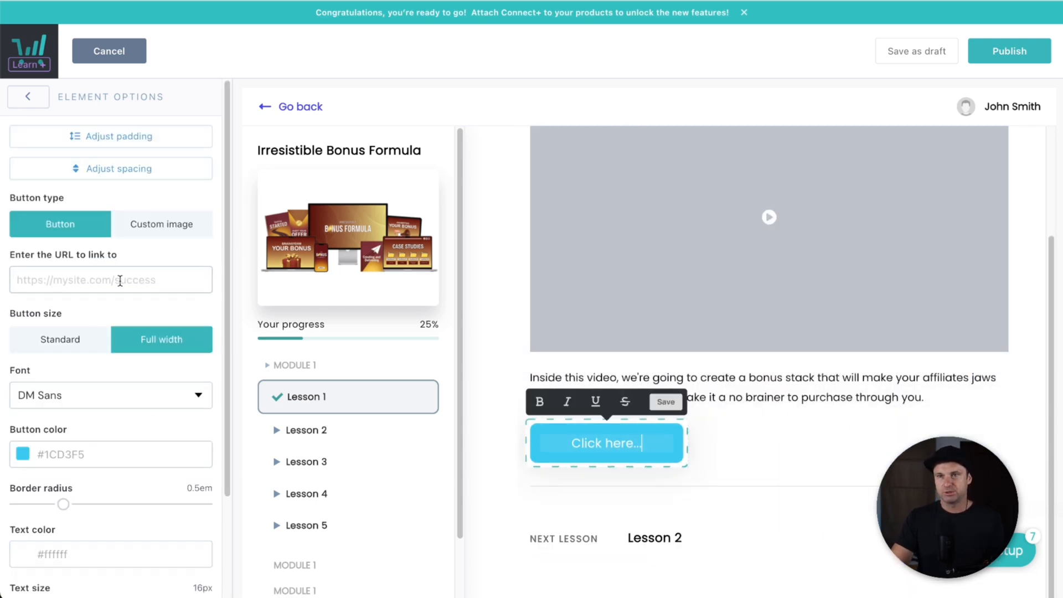
Step: Label the button 'Get The Download' and link it to the author's website
{"action": "scroll", "coordinate": [85, 476], "scroll_direction": "down", "scroll_amount": 3}
{"action": "scroll", "coordinate": [86, 477], "scroll_direction": "up", "scroll_amount": 2}
{"action": "scroll", "coordinate": [749, 494], "scroll_direction": "up", "scroll_amount": 3}
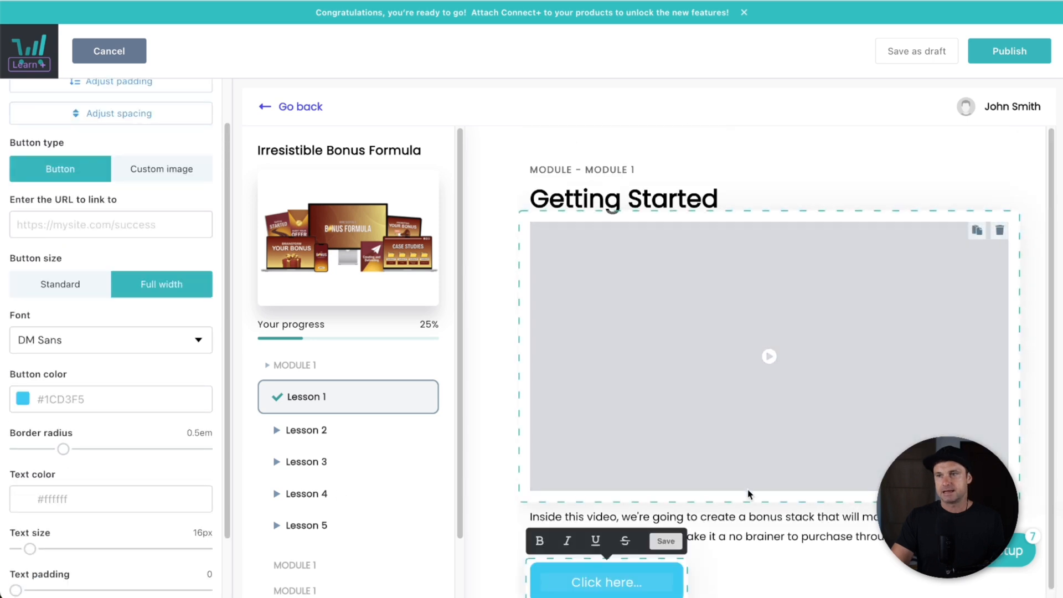
{"action": "scroll", "coordinate": [748, 493], "scroll_direction": "down", "scroll_amount": 1}
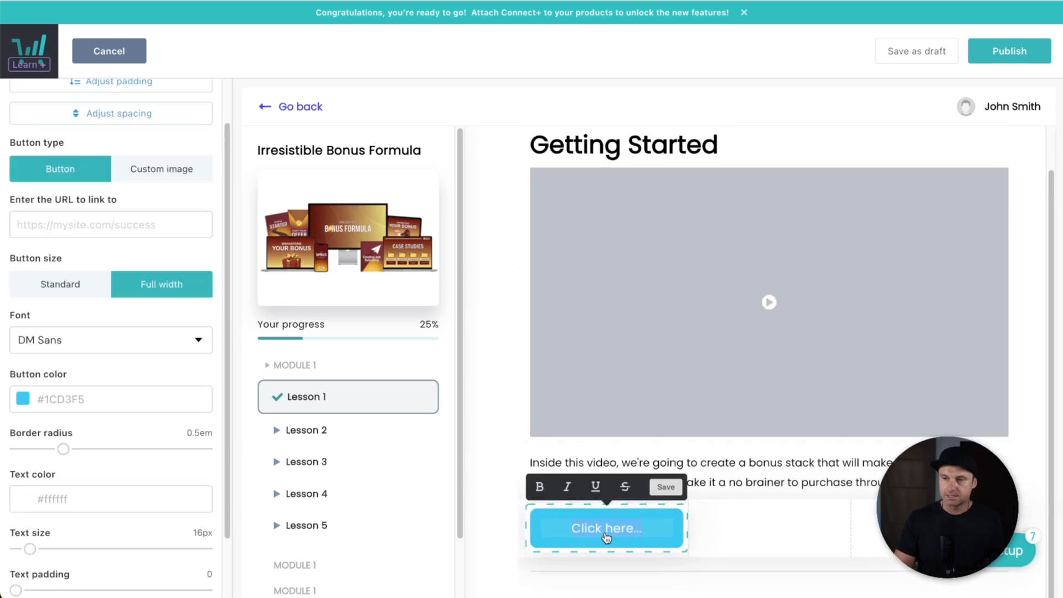
{"action": "type", "text": "Get The Downl"}
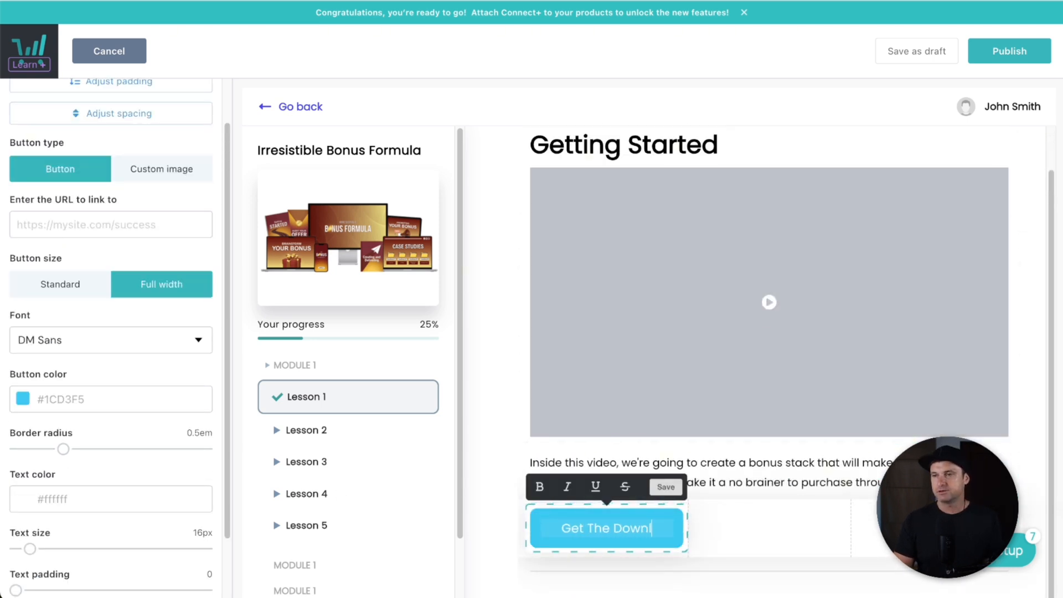
{"action": "type", "text": "oad"}
{"action": "left_click", "coordinate": [105, 221]}
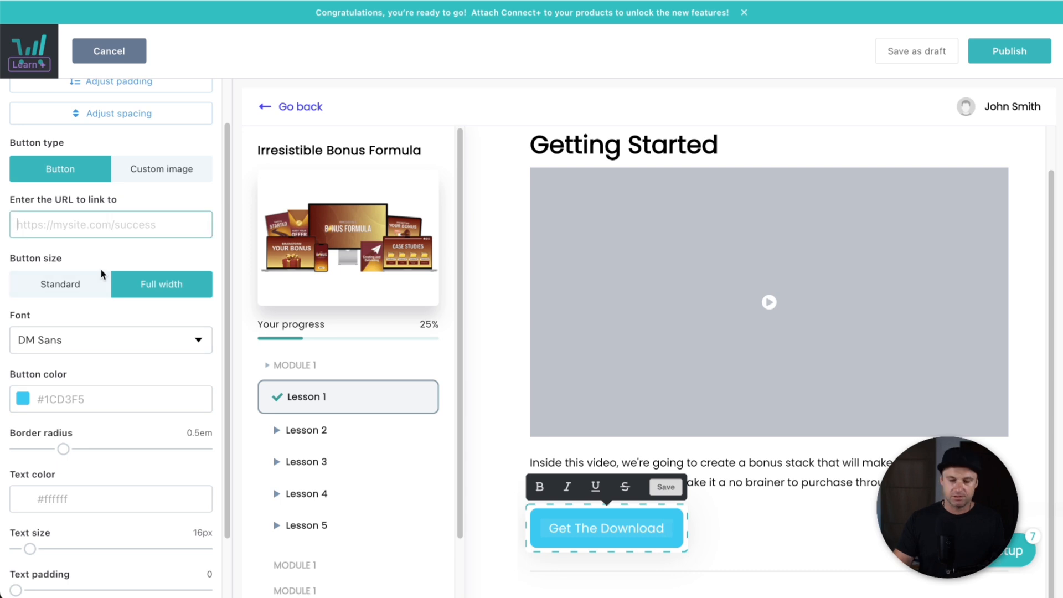
{"action": "type", "text": "https://"}
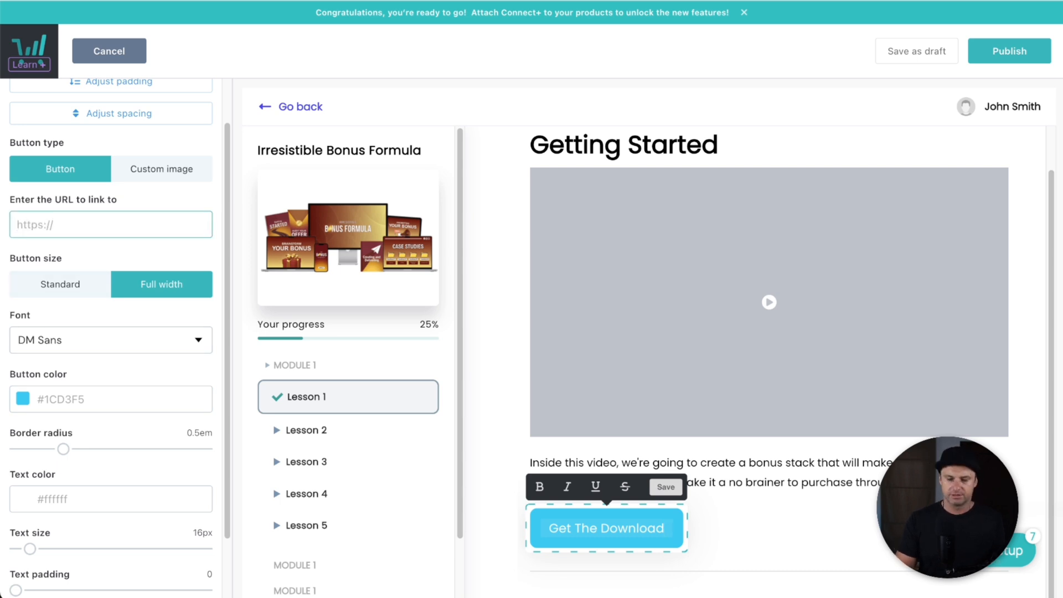
{"action": "type", "text": "hphilwilson.co"}
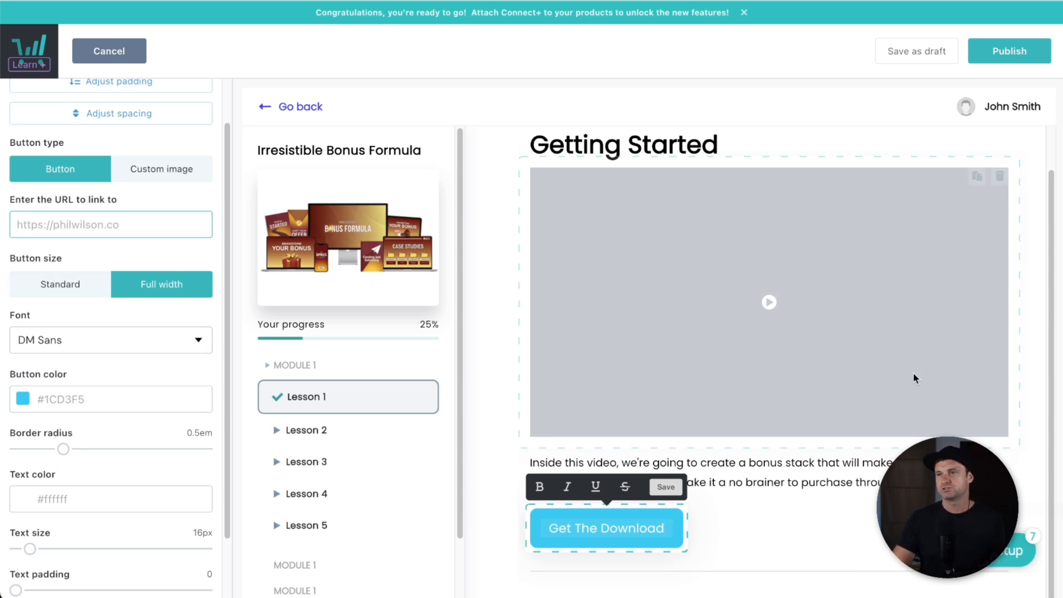
{"action": "left_click", "coordinate": [757, 379]}
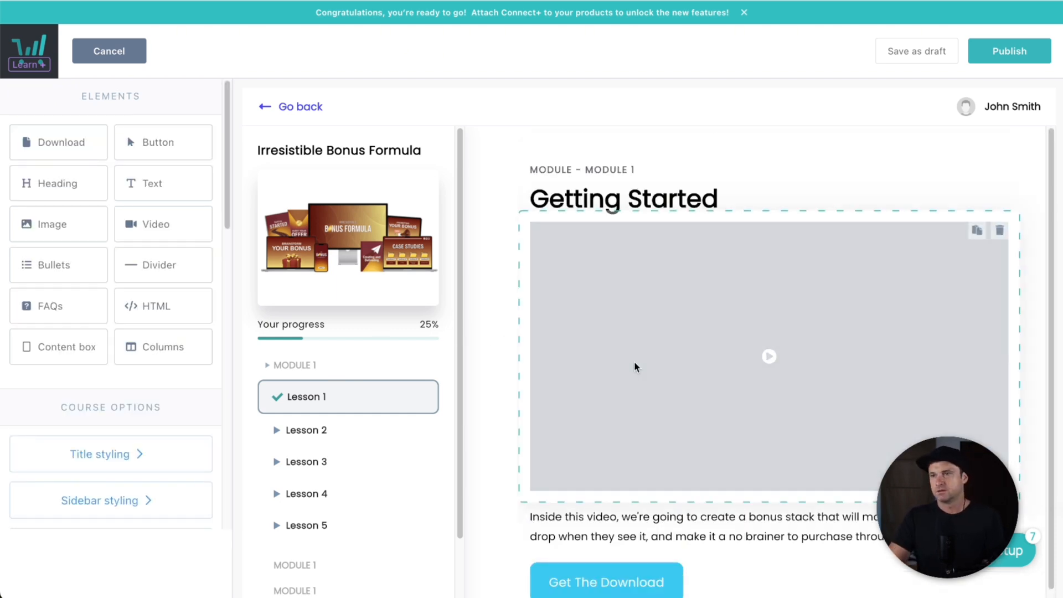
{"action": "left_click", "coordinate": [636, 367]}
Step: Publish the Getting Started lesson, save the course, keep editing, and open the student preview
{"action": "scroll", "coordinate": [99, 437], "scroll_direction": "down", "scroll_amount": 2}
{"action": "scroll", "coordinate": [122, 421], "scroll_direction": "up", "scroll_amount": 2}
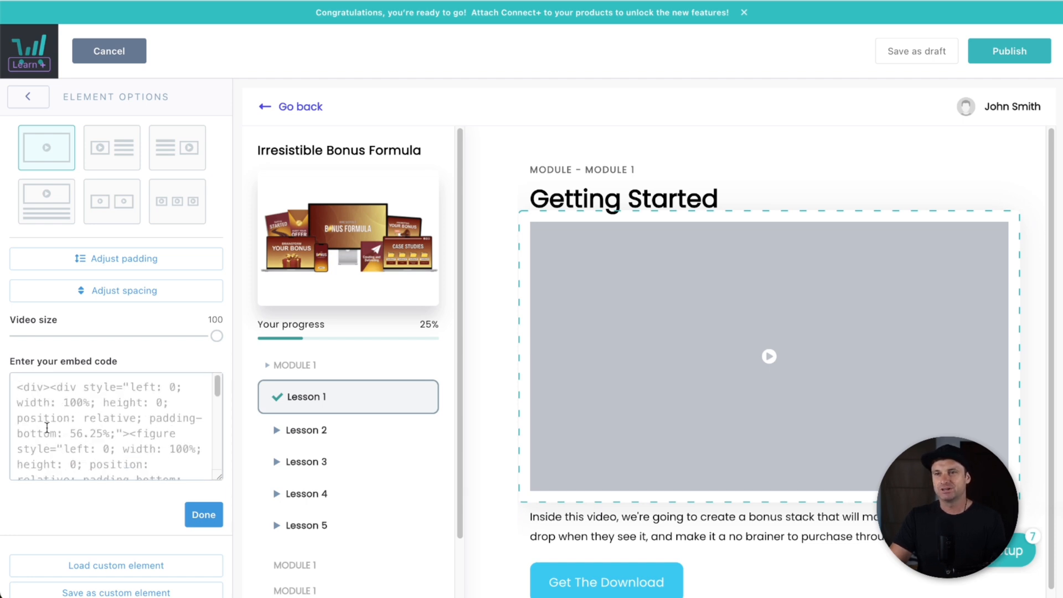
{"action": "left_click", "coordinate": [1016, 61]}
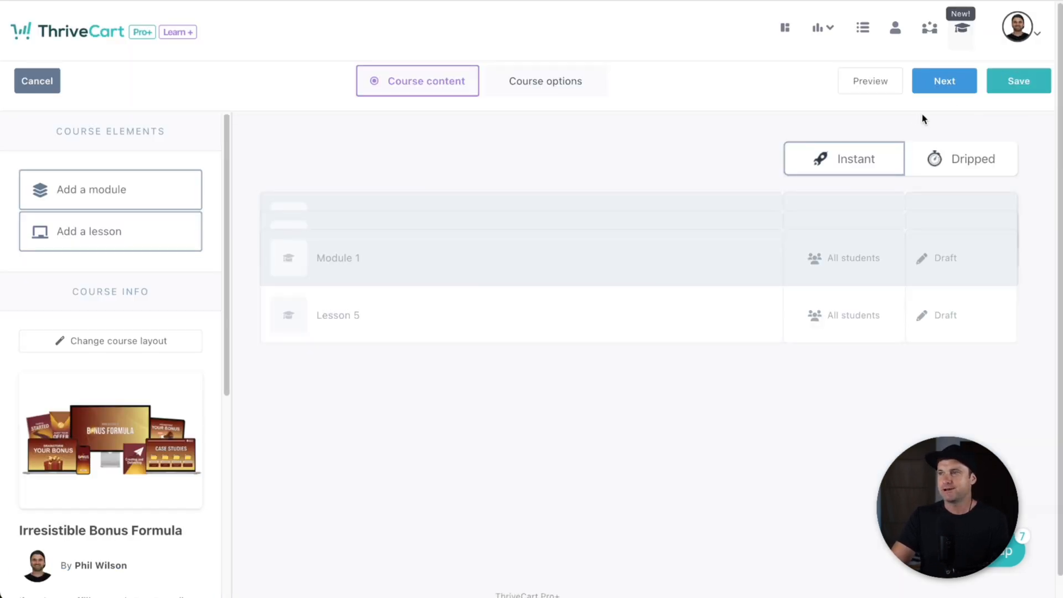
{"action": "left_click", "coordinate": [1010, 82]}
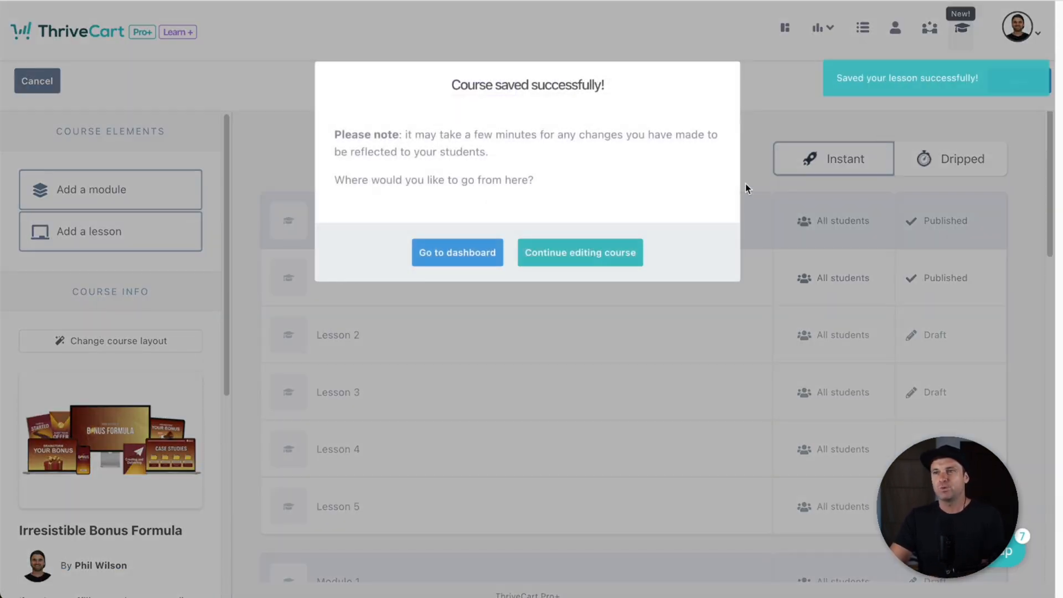
{"action": "left_click", "coordinate": [576, 253]}
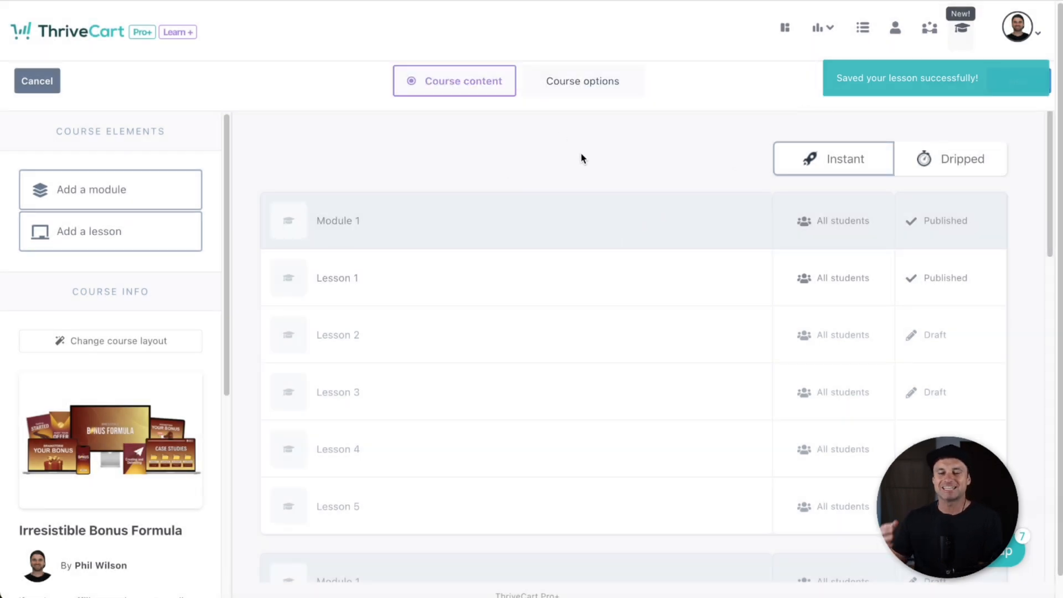
{"action": "left_click", "coordinate": [932, 83]}
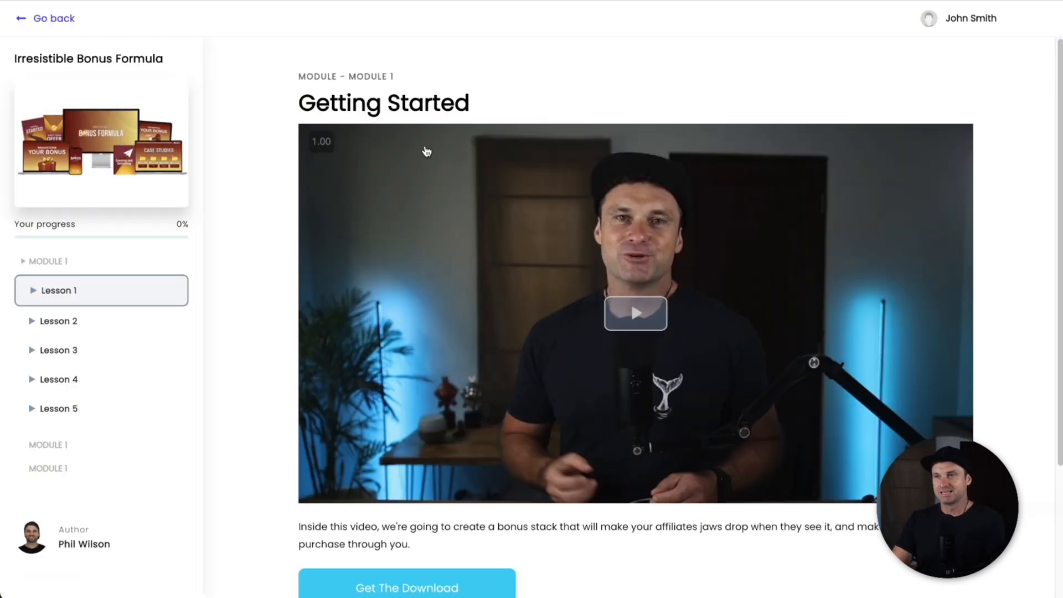
Step: Browse the preview sidebar, expanding the modules and returning to Lesson 1
{"action": "scroll", "coordinate": [642, 276], "scroll_direction": "down", "scroll_amount": 3}
{"action": "scroll", "coordinate": [553, 41], "scroll_direction": "up", "scroll_amount": 3}
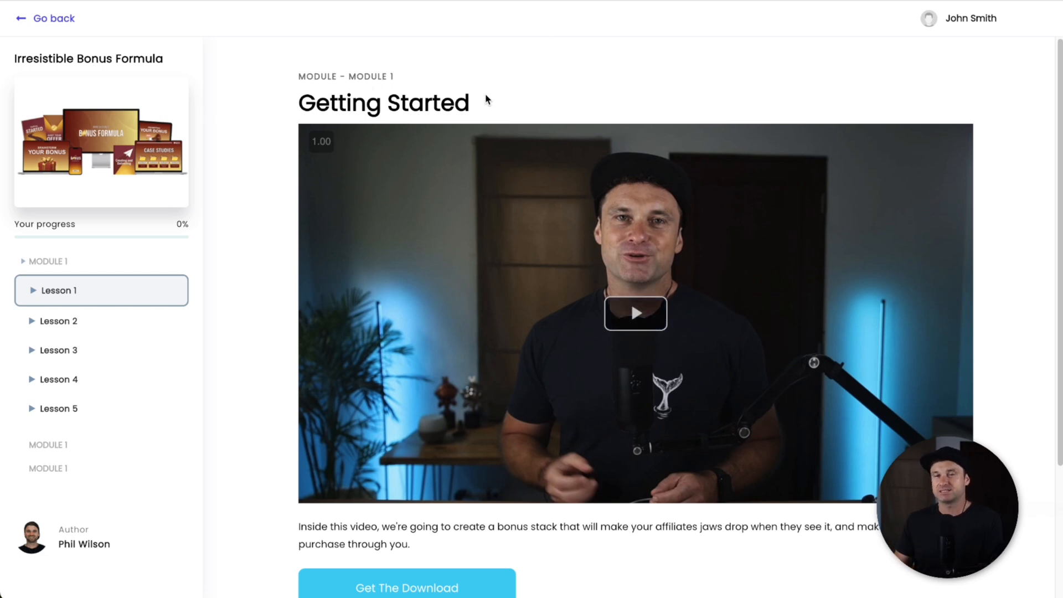
{"action": "scroll", "coordinate": [514, 133], "scroll_direction": "down", "scroll_amount": 2}
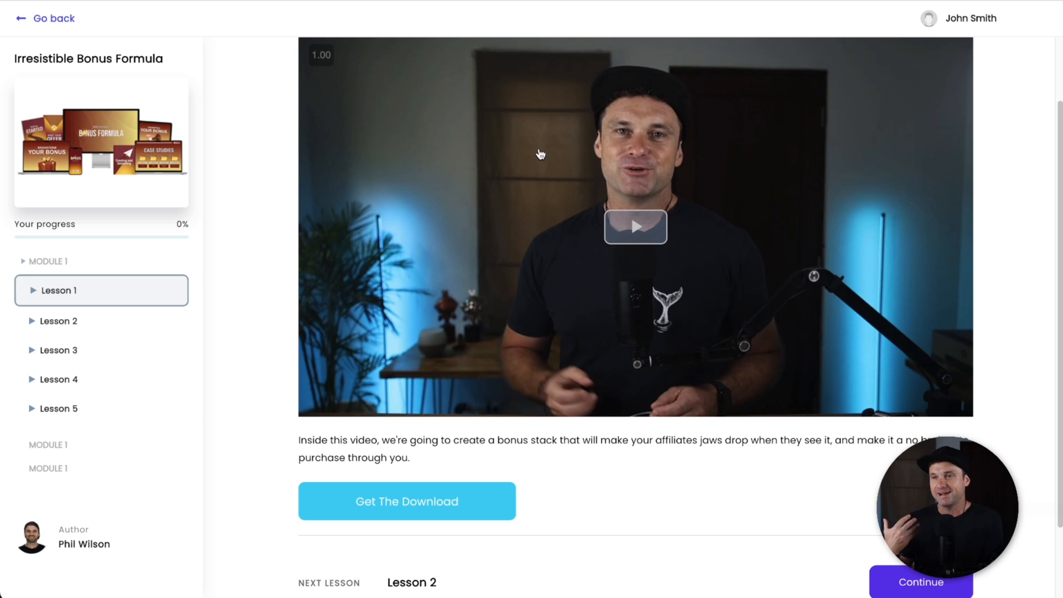
{"action": "scroll", "coordinate": [540, 155], "scroll_direction": "down", "scroll_amount": 3}
{"action": "scroll", "coordinate": [548, 177], "scroll_direction": "up", "scroll_amount": 5}
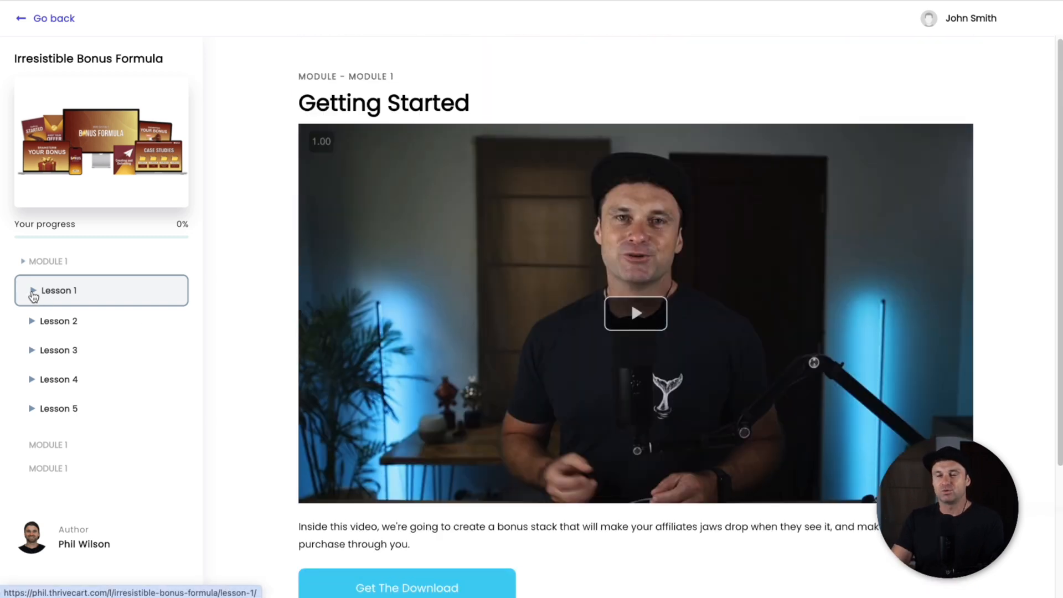
{"action": "left_click", "coordinate": [34, 293]}
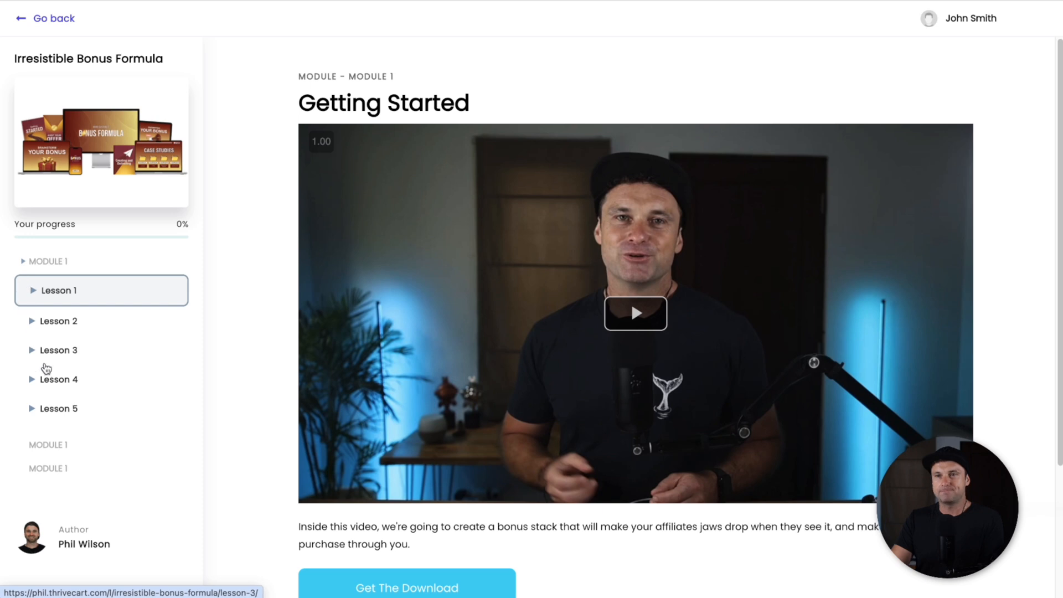
{"action": "left_click", "coordinate": [35, 444]}
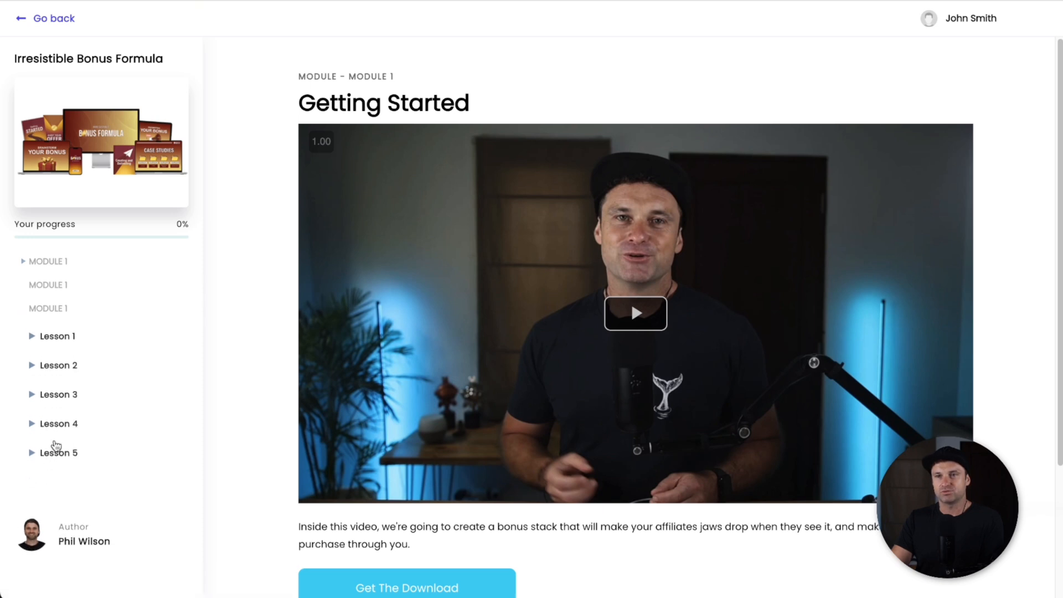
{"action": "left_click", "coordinate": [46, 263]}
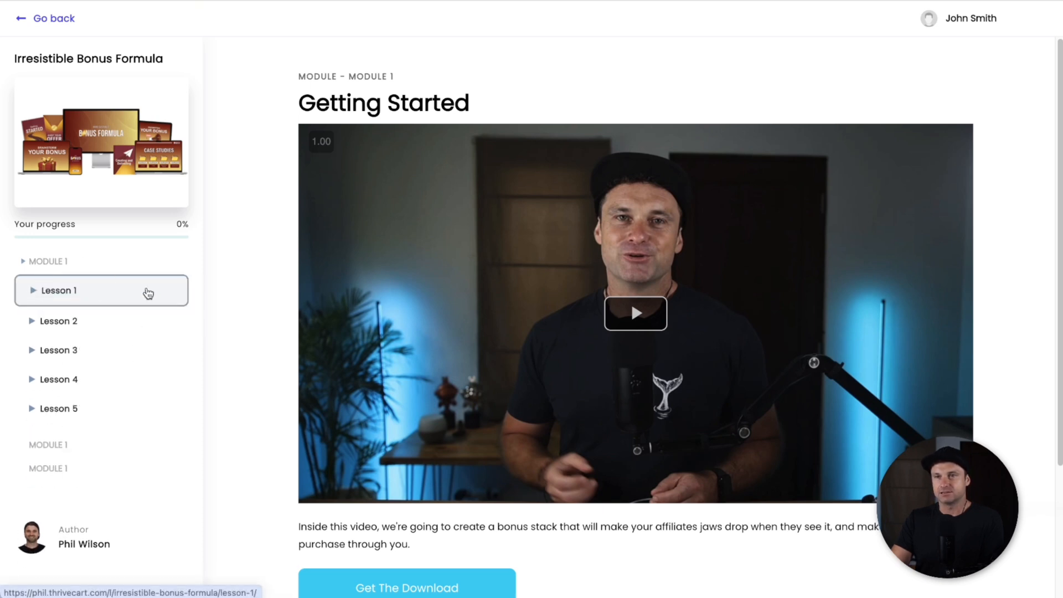
{"action": "scroll", "coordinate": [579, 280], "scroll_direction": "down", "scroll_amount": 1}
{"action": "scroll", "coordinate": [580, 282], "scroll_direction": "up", "scroll_amount": 1}
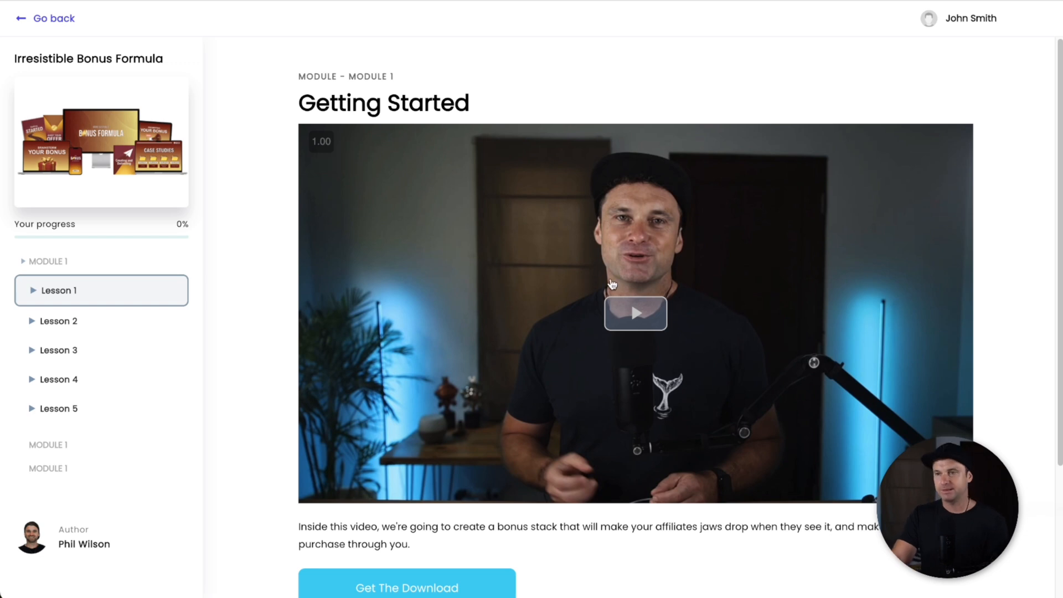
Step: Play the lesson video, test the Get The Download link, and return to the course editor
{"action": "left_click", "coordinate": [622, 309]}
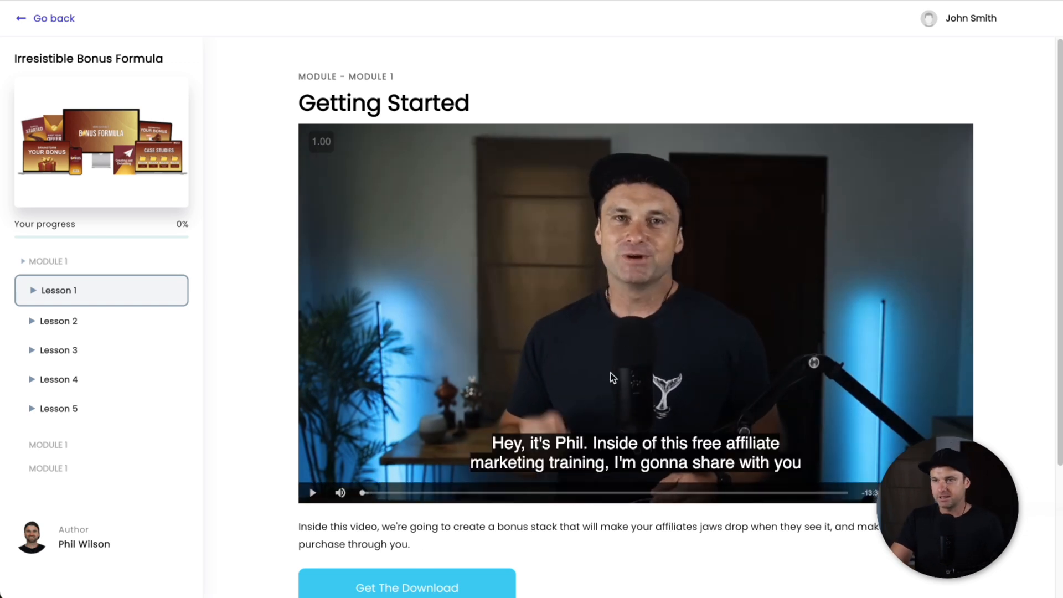
{"action": "scroll", "coordinate": [403, 576], "scroll_direction": "down", "scroll_amount": 2}
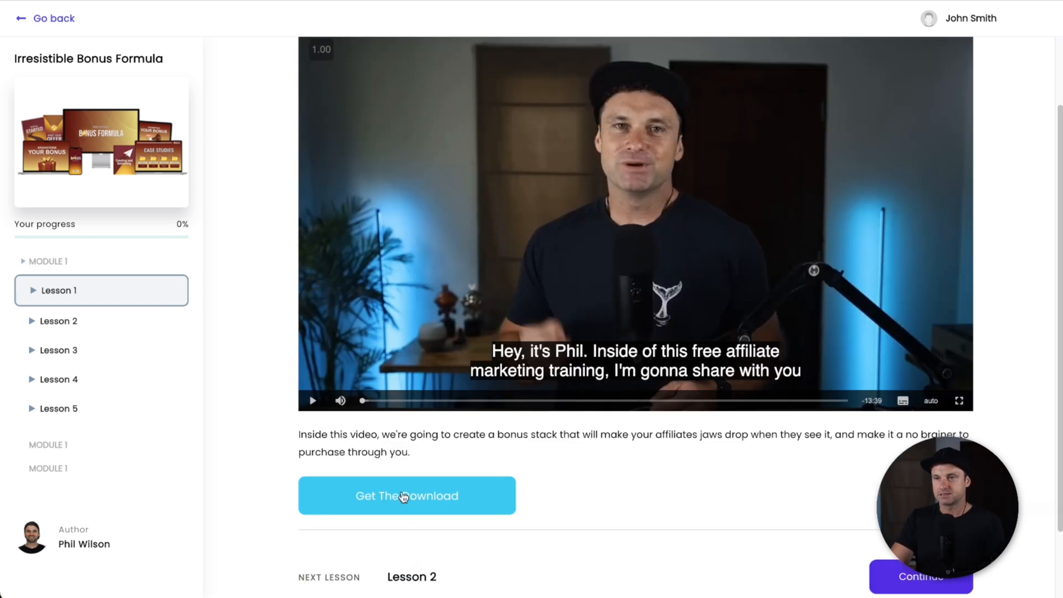
{"action": "right_click", "coordinate": [400, 499]}
{"action": "left_click", "coordinate": [385, 488]}
{"action": "left_click", "coordinate": [401, 499]}
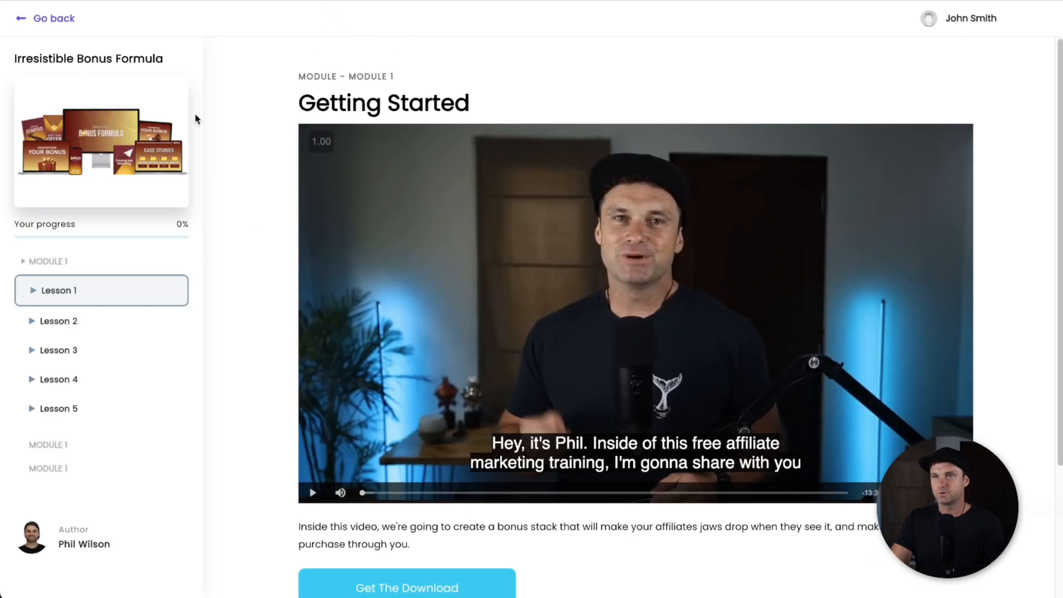
{"action": "left_click", "coordinate": [344, 1]}
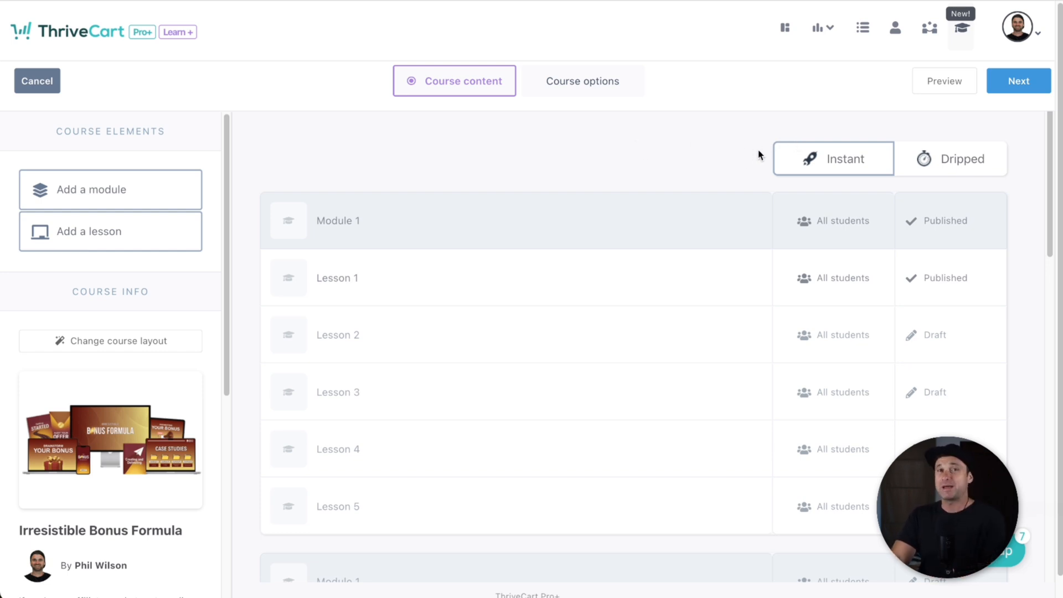
{"action": "left_click", "coordinate": [1015, 88]}
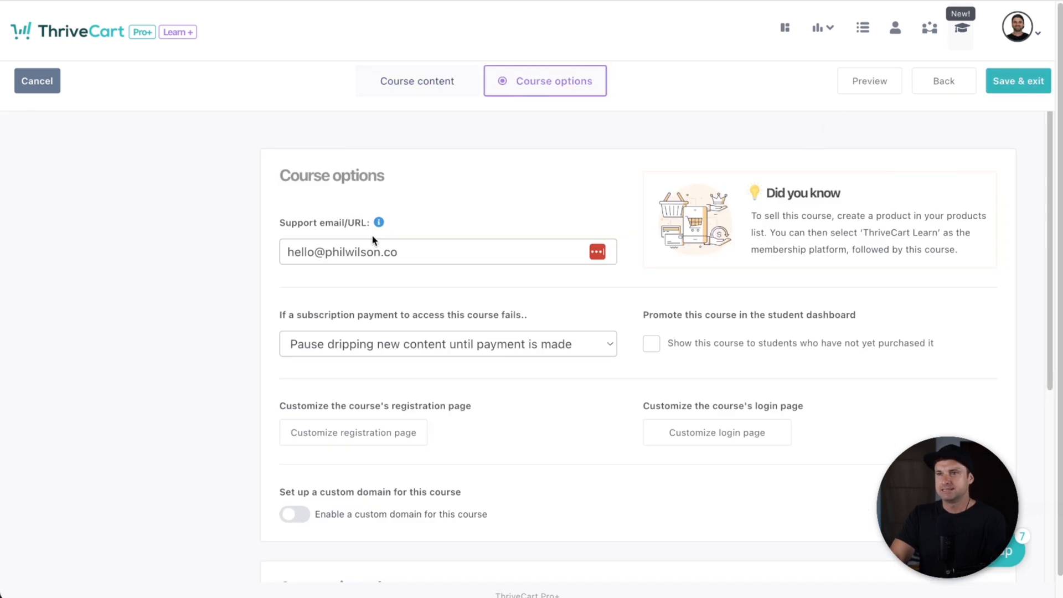
Step: Leave the course unpromoted to non-buyers with dripping paused on failed payments, then save and exit
{"action": "left_click", "coordinate": [596, 252]}
{"action": "left_click", "coordinate": [467, 218]}
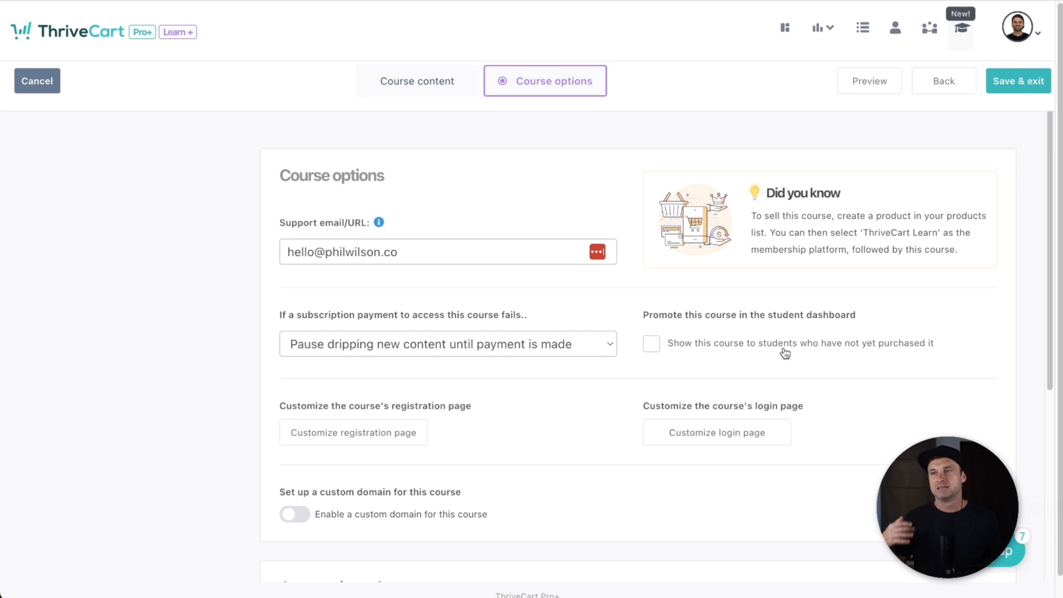
{"action": "left_click", "coordinate": [699, 343]}
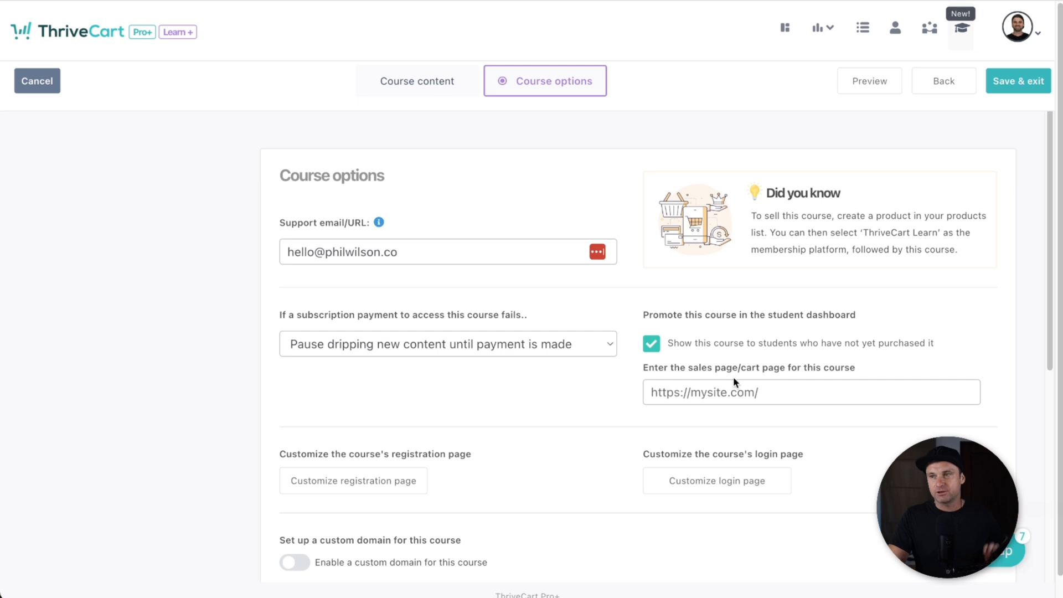
{"action": "left_click", "coordinate": [735, 385]}
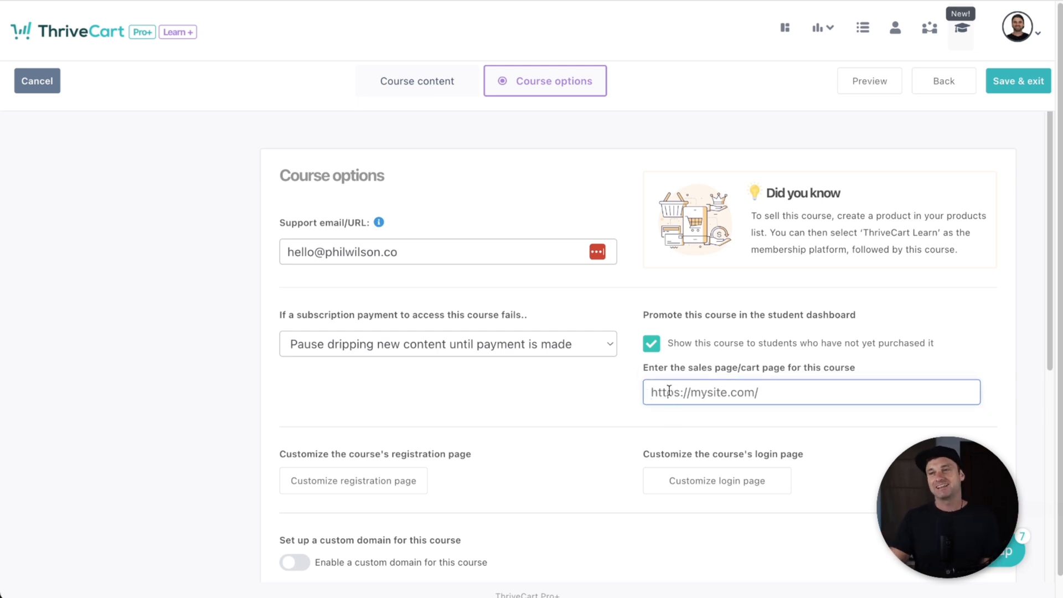
{"action": "left_click", "coordinate": [711, 348]}
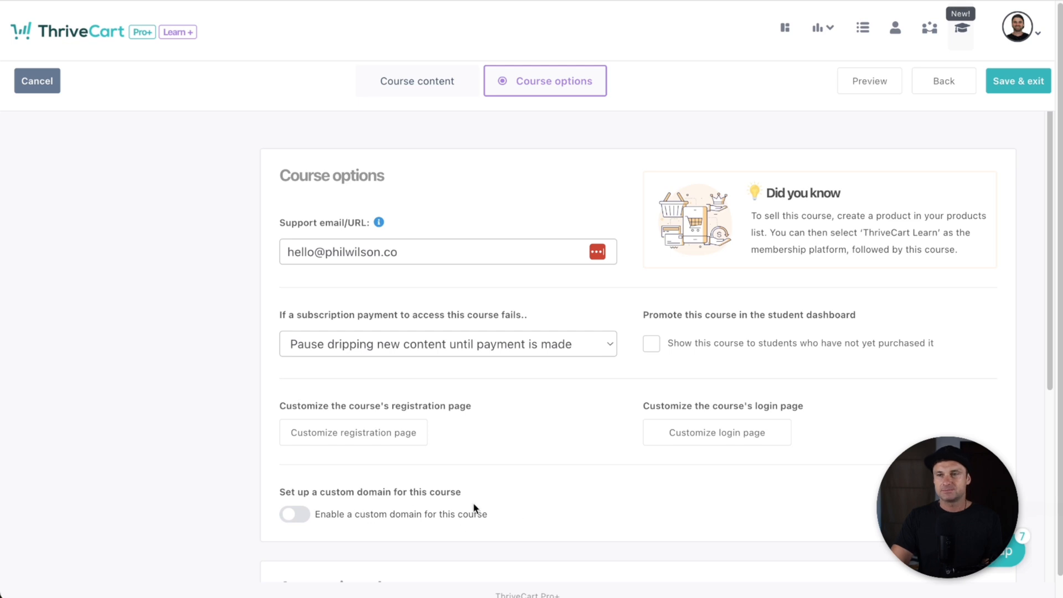
{"action": "scroll", "coordinate": [526, 498], "scroll_direction": "down", "scroll_amount": 2}
{"action": "scroll", "coordinate": [535, 492], "scroll_direction": "down", "scroll_amount": 3}
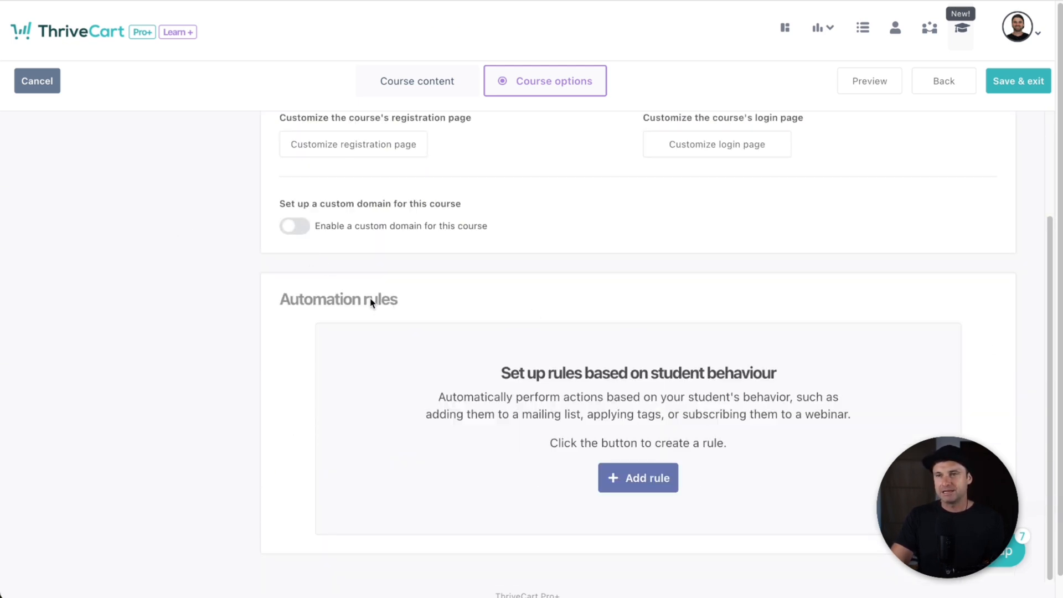
{"action": "scroll", "coordinate": [674, 384], "scroll_direction": "up", "scroll_amount": 5}
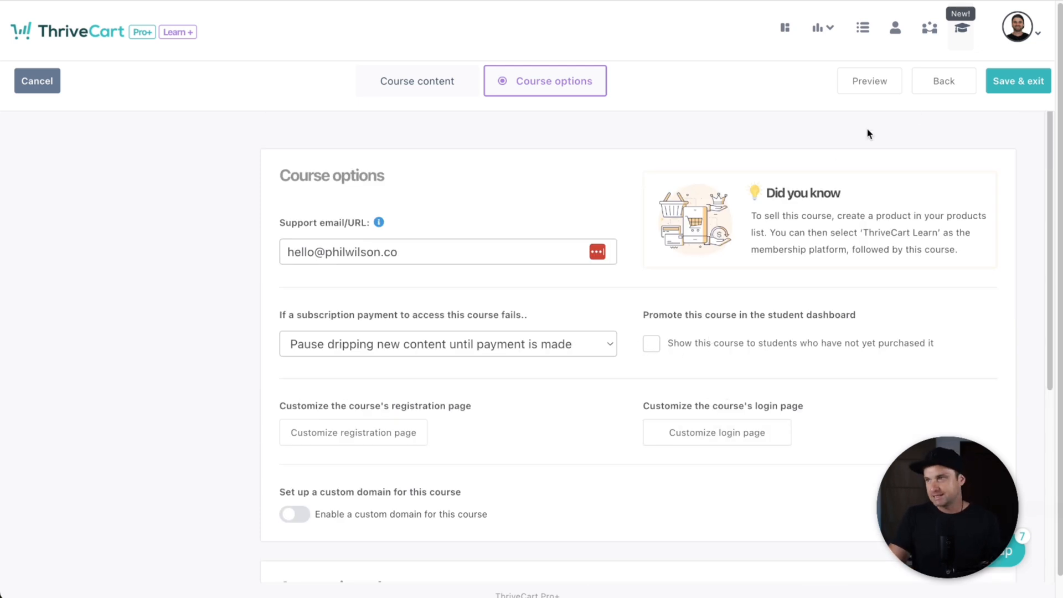
{"action": "left_click", "coordinate": [1020, 93]}
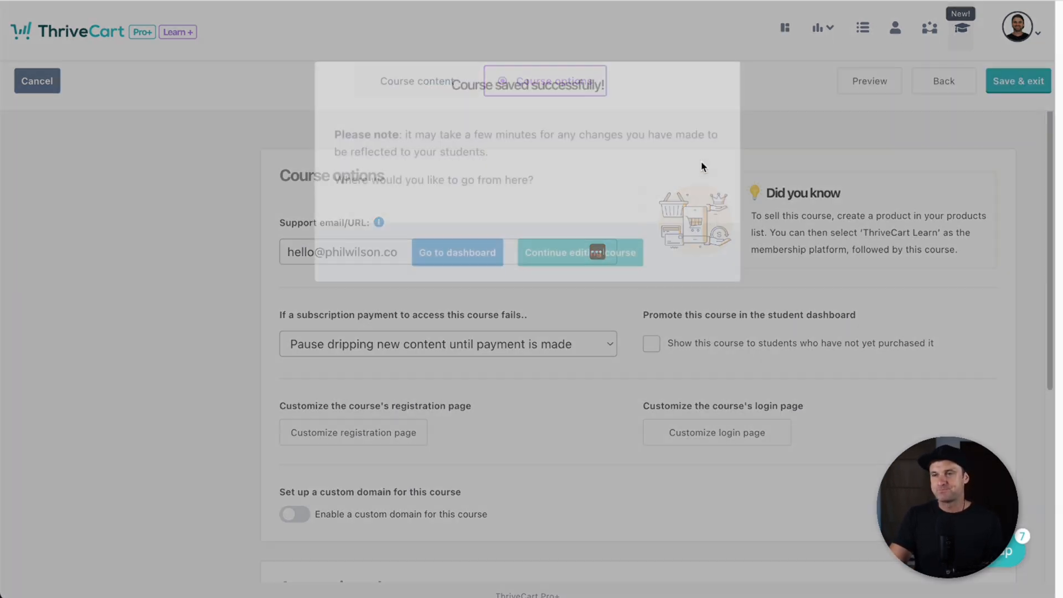
Step: Close the course-saved confirmation and start a new digital product from the Products list
{"action": "left_click", "coordinate": [480, 252]}
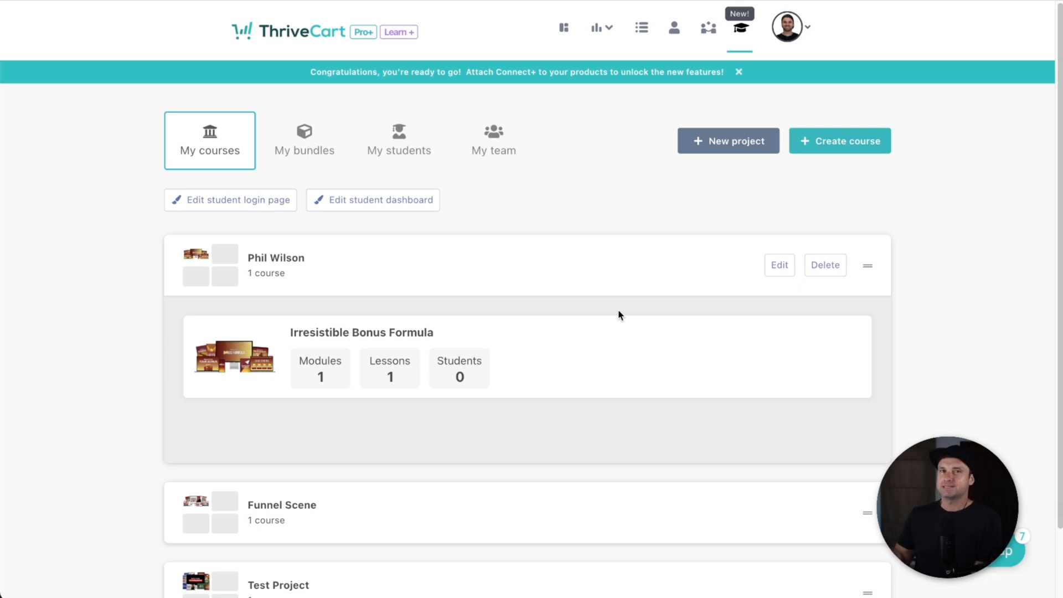
{"action": "left_click", "coordinate": [644, 32]}
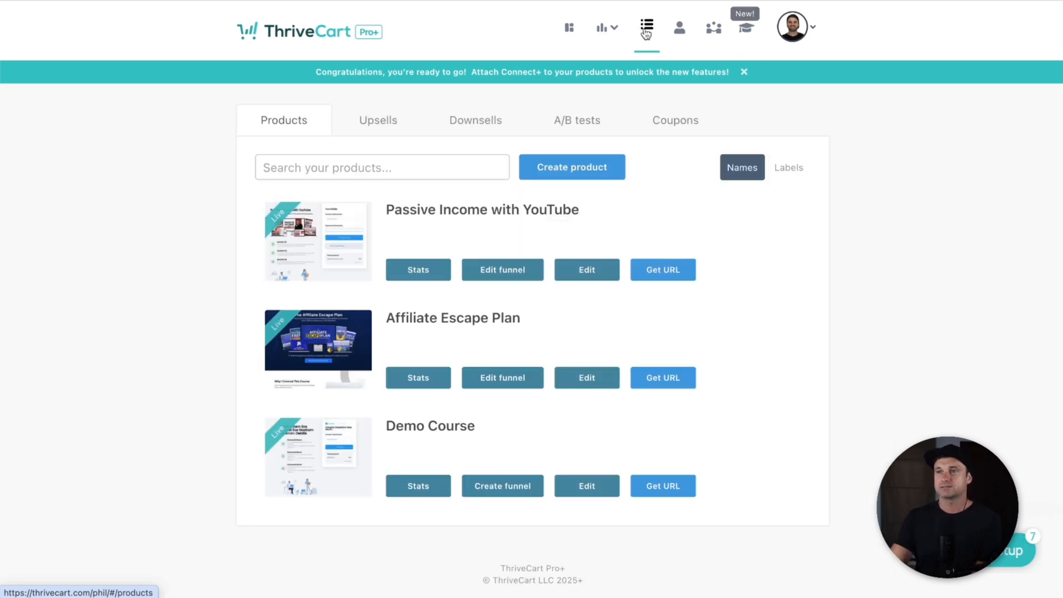
{"action": "left_click", "coordinate": [572, 170]}
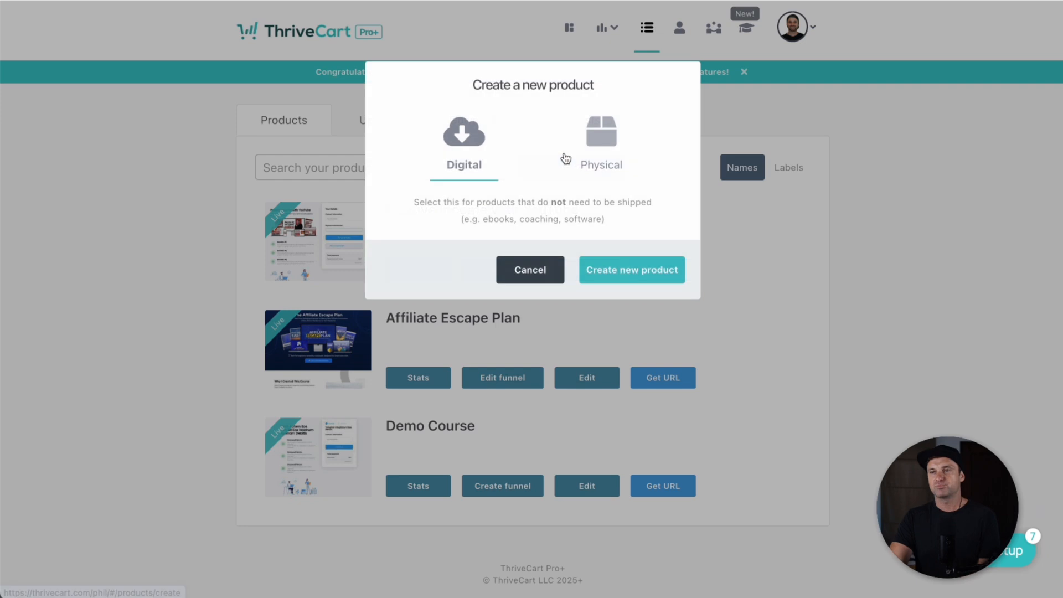
{"action": "left_click", "coordinate": [664, 272]}
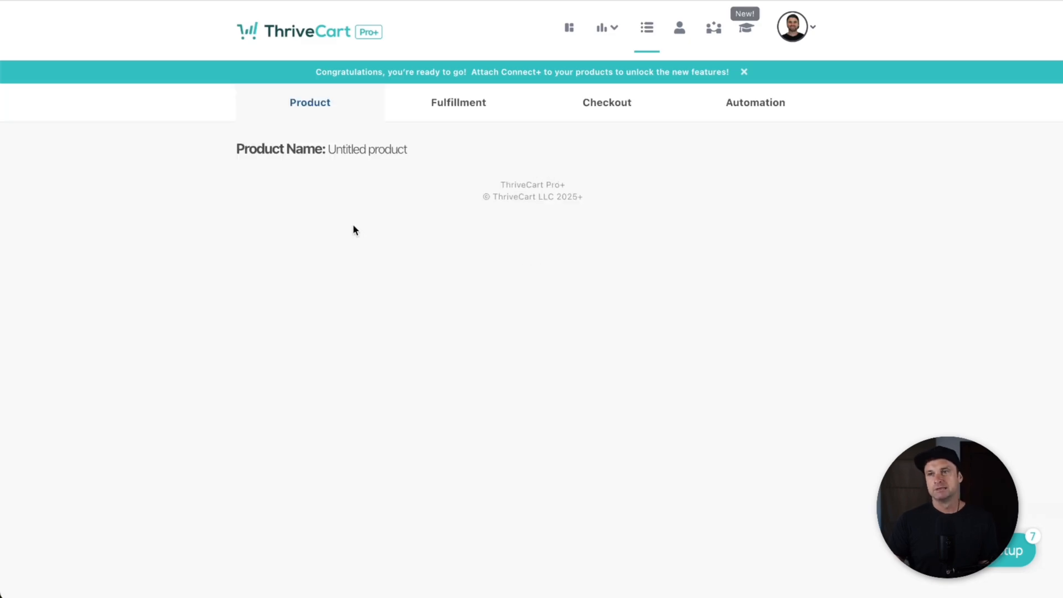
Step: Name the product 'Irresistible Bonus Formula' and copy that name into its Label field
{"action": "left_click", "coordinate": [342, 260]}
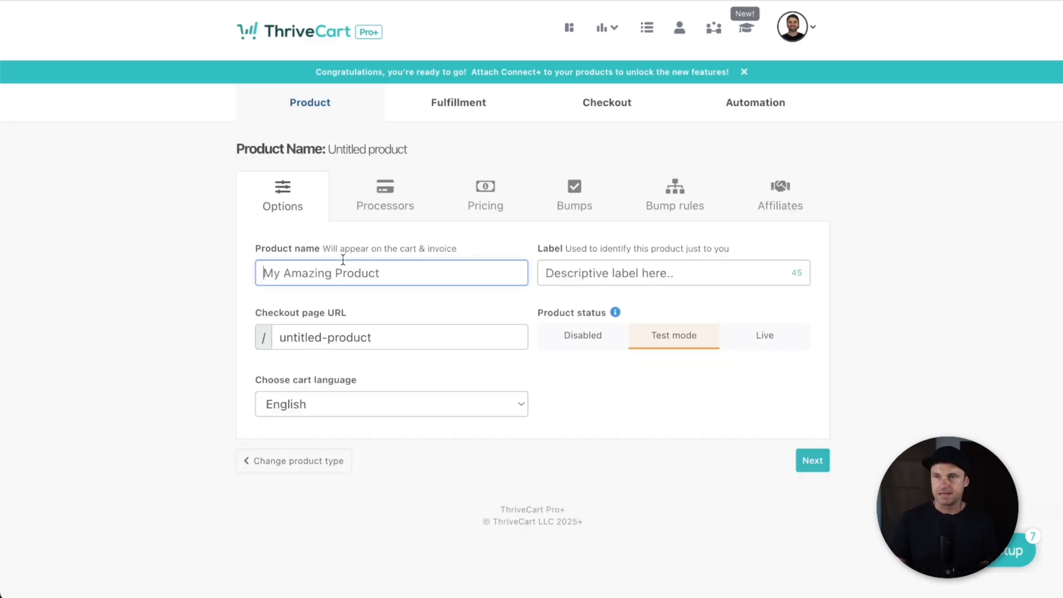
{"action": "type", "text": "Irres"}
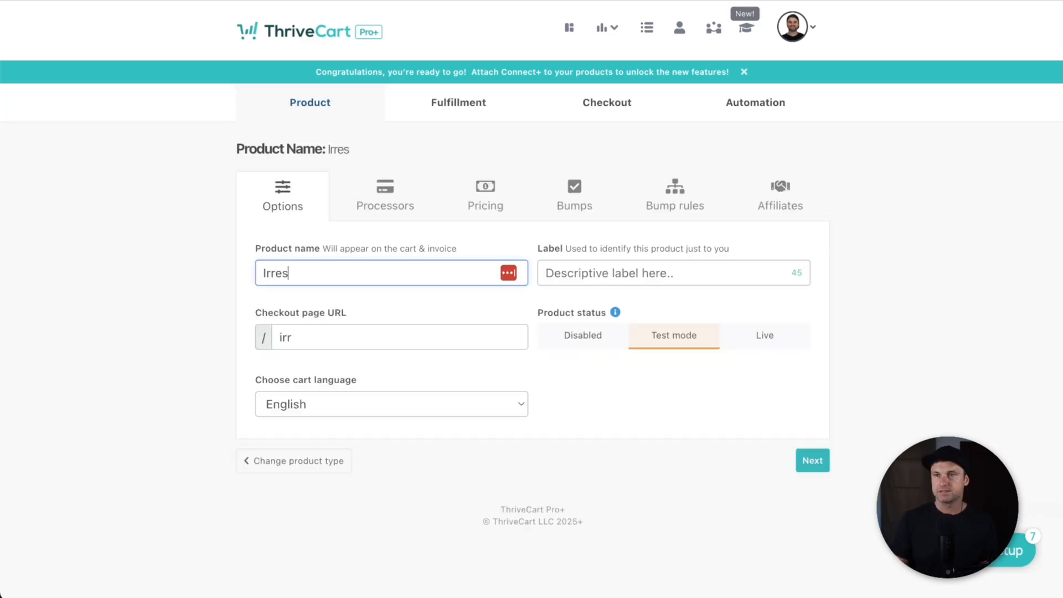
{"action": "type", "text": "istible Bonus Formula"}
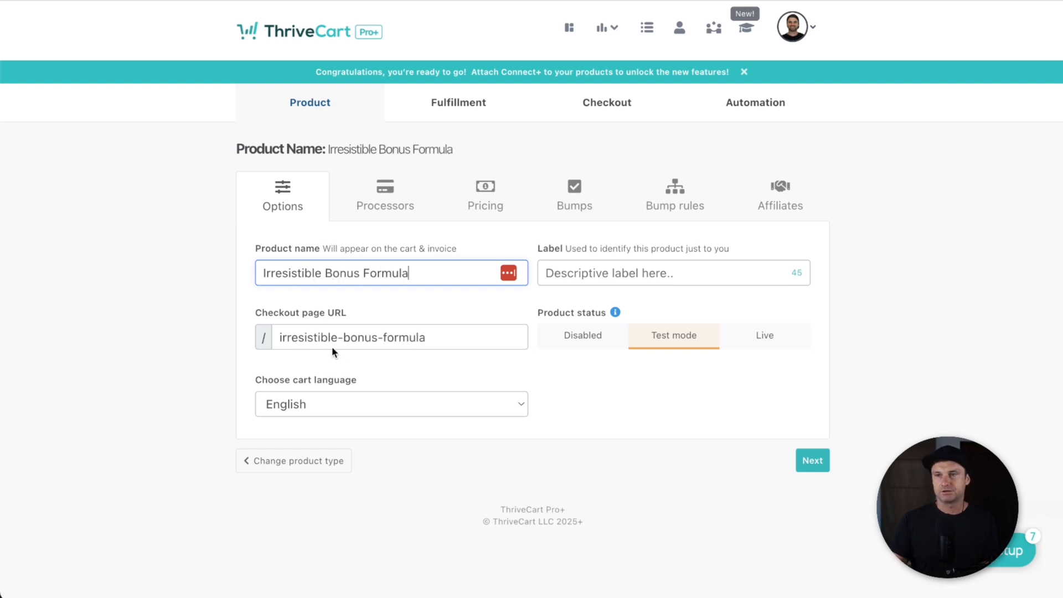
{"action": "double_click", "coordinate": [389, 271]}
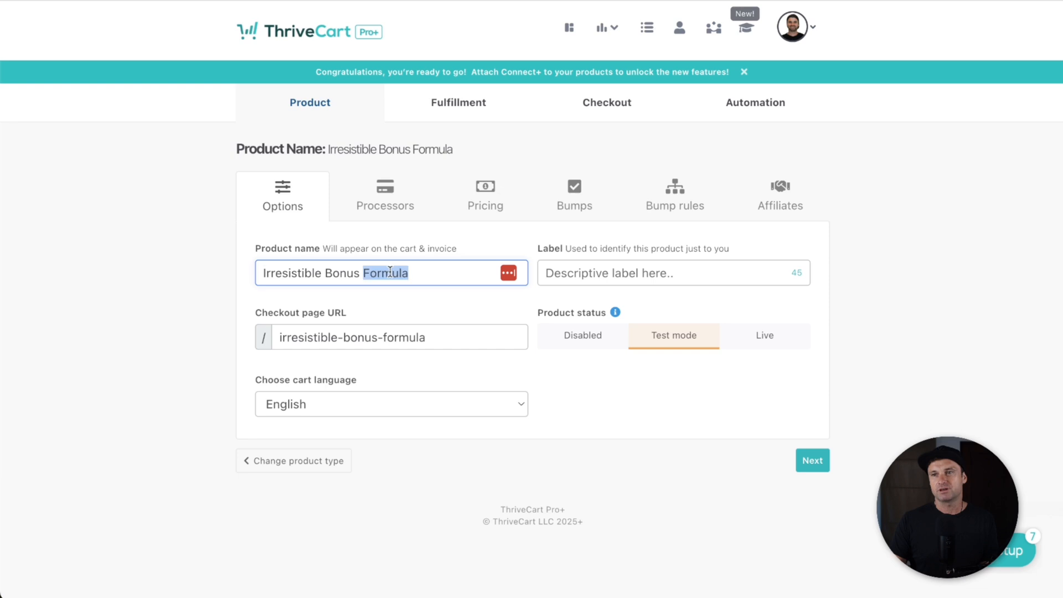
{"action": "triple_click", "coordinate": [389, 271]}
{"action": "key", "text": "ctrl+c"}
{"action": "left_click", "coordinate": [622, 273]}
{"action": "key", "text": "ctrl+v"}
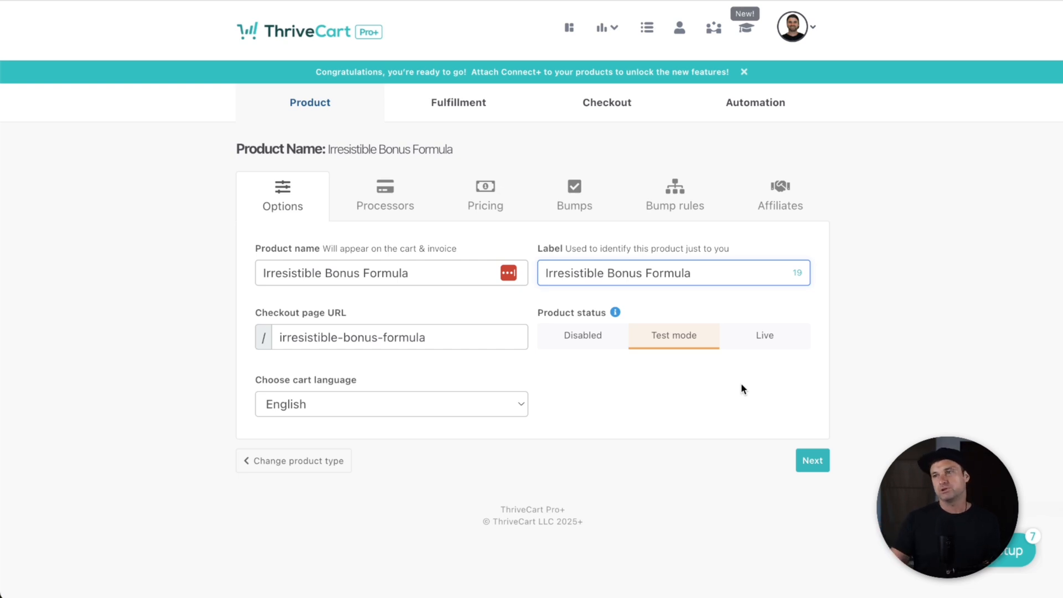
Step: Set the product status to Live and advance past the payment processors step
{"action": "left_click", "coordinate": [760, 342]}
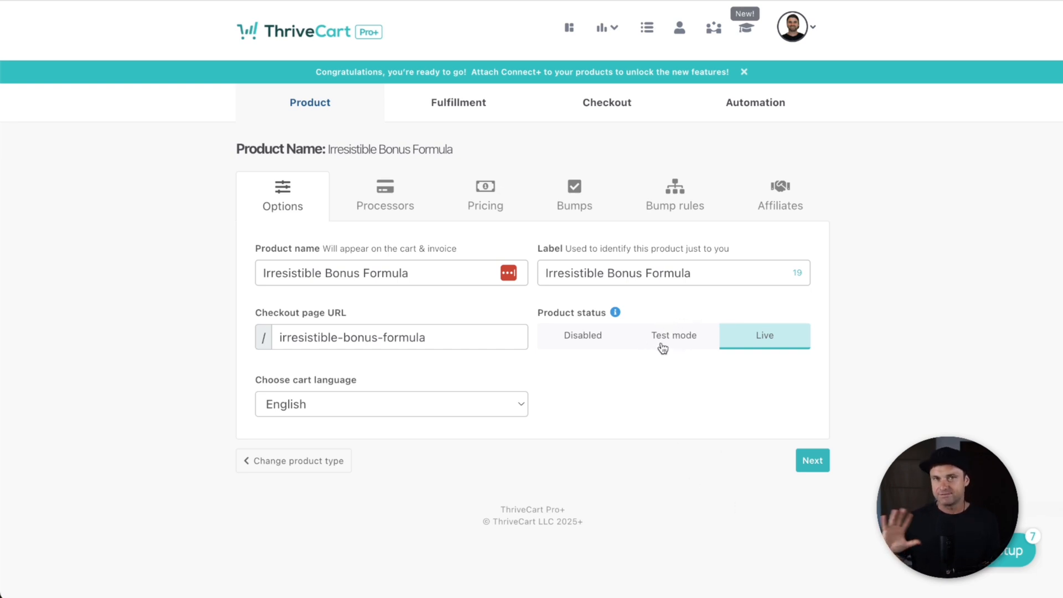
{"action": "left_click", "coordinate": [812, 461]}
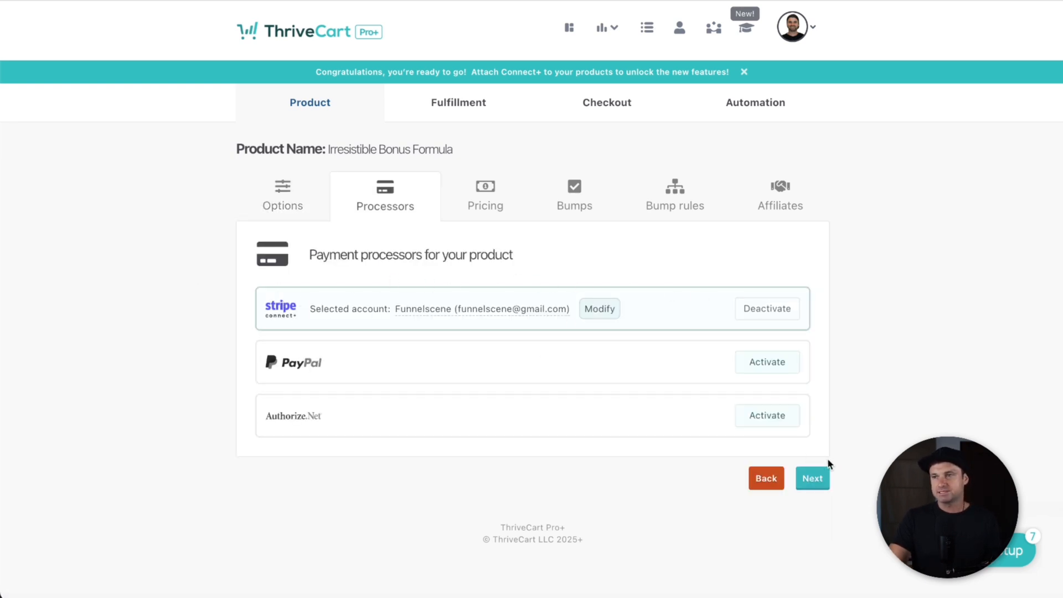
{"action": "left_click", "coordinate": [818, 474]}
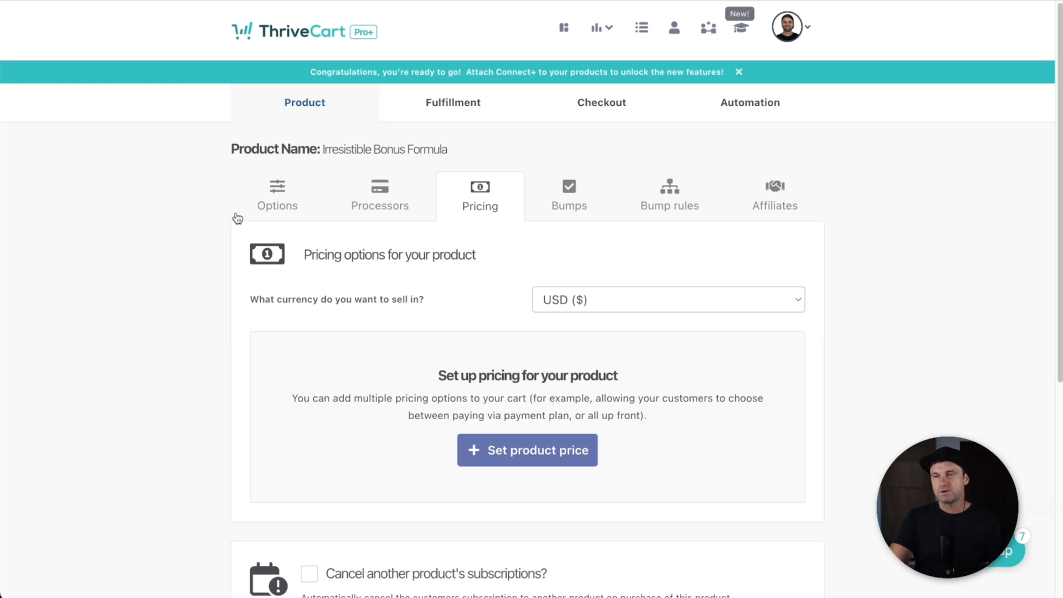
Step: Save a one-time $97 USD pricing option with unlimited quantity and one purchase at a time
{"action": "left_click", "coordinate": [547, 453]}
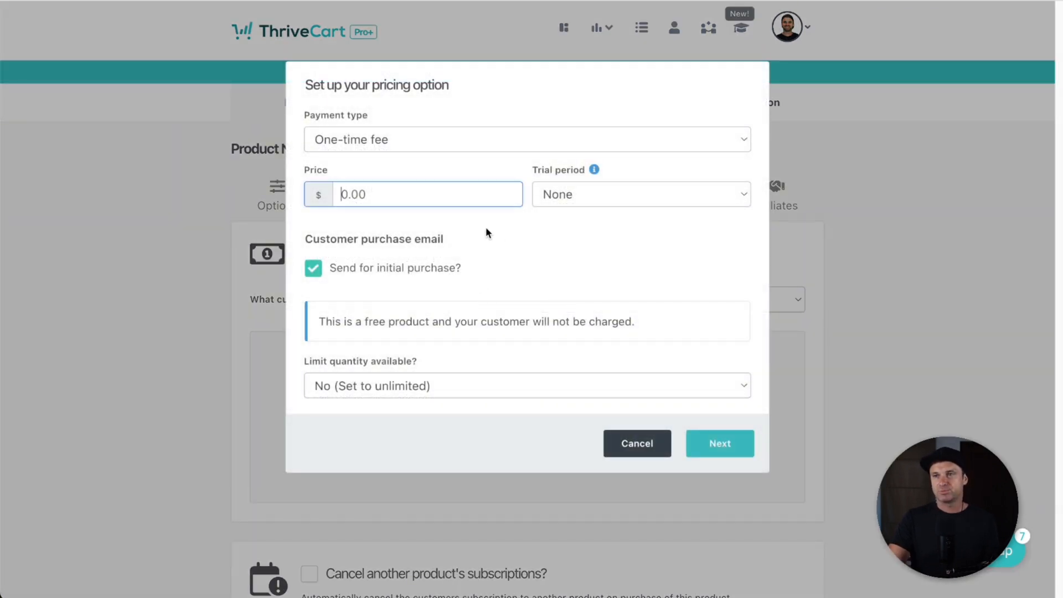
{"action": "type", "text": "97"}
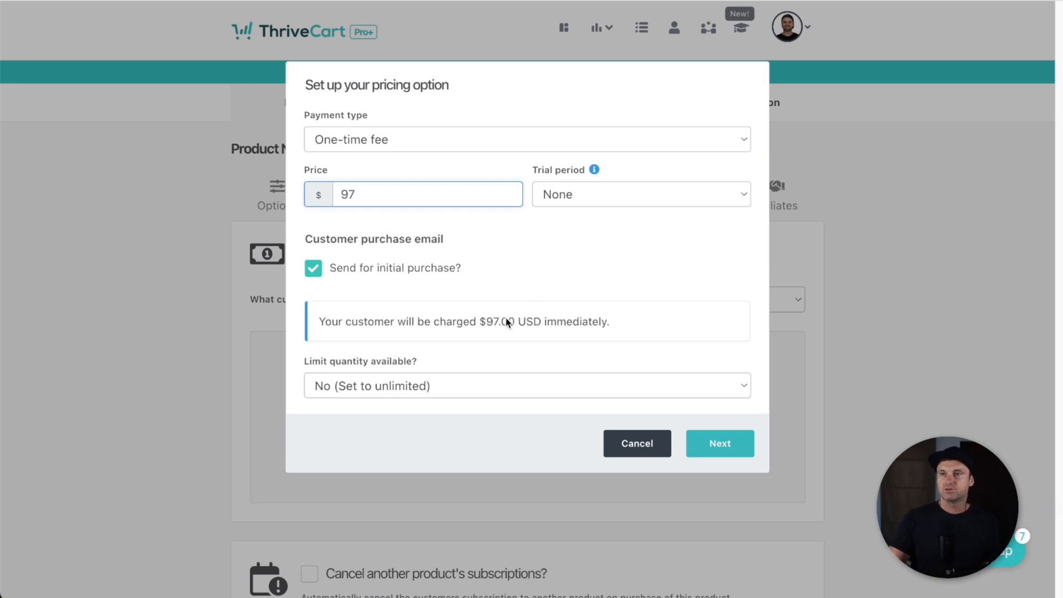
{"action": "left_click", "coordinate": [555, 271]}
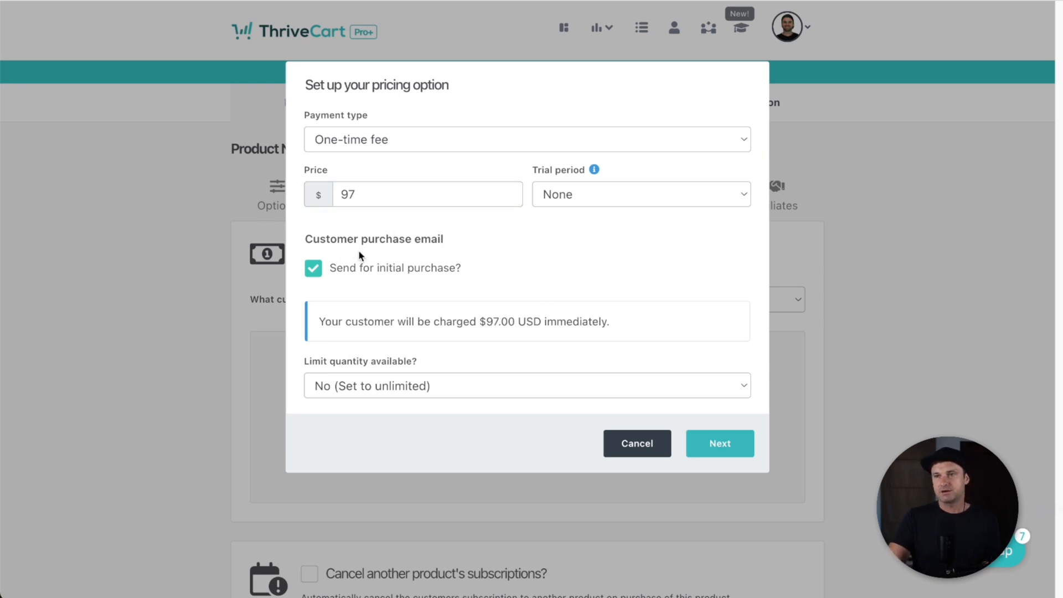
{"action": "left_click", "coordinate": [399, 390]}
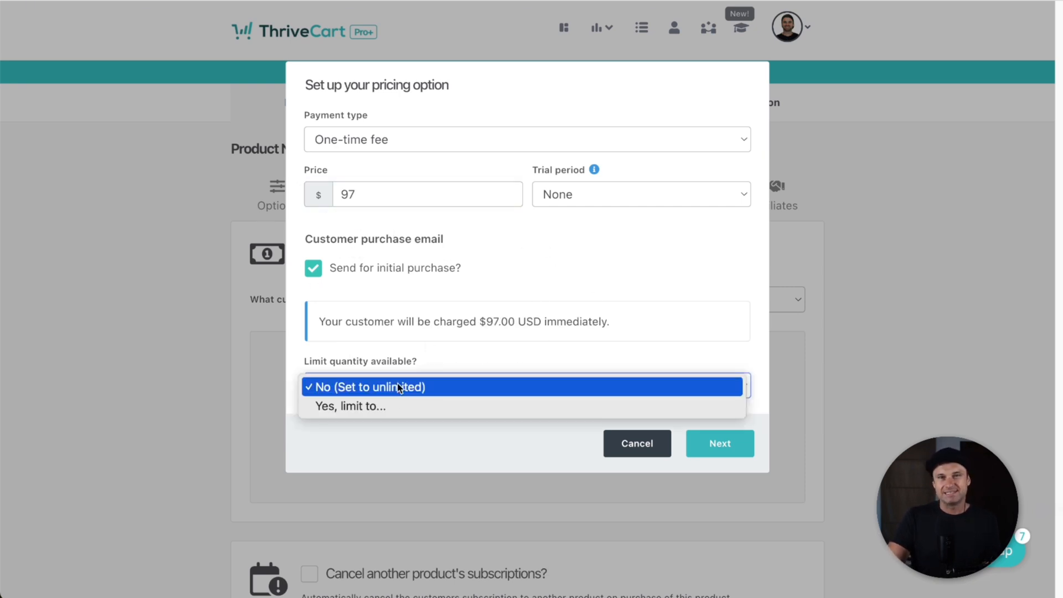
{"action": "left_click", "coordinate": [398, 384]}
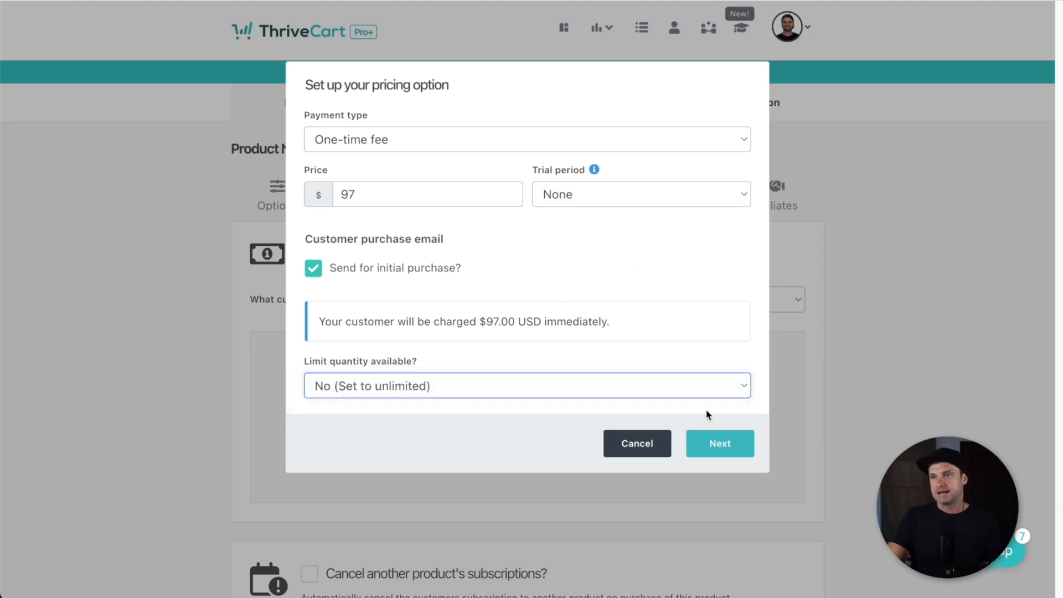
{"action": "left_click", "coordinate": [711, 443]}
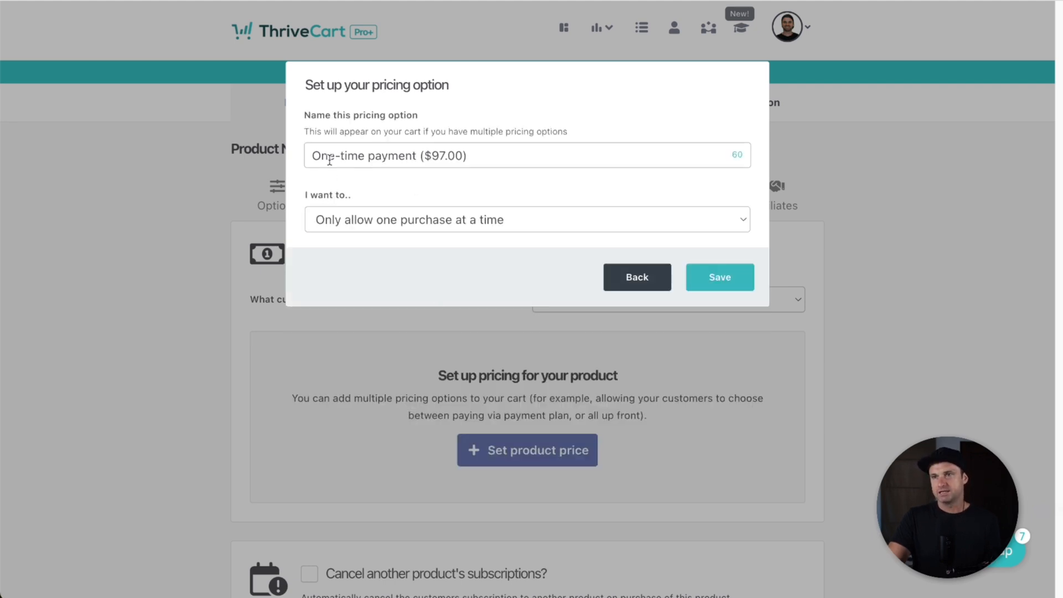
{"action": "left_click", "coordinate": [536, 221]}
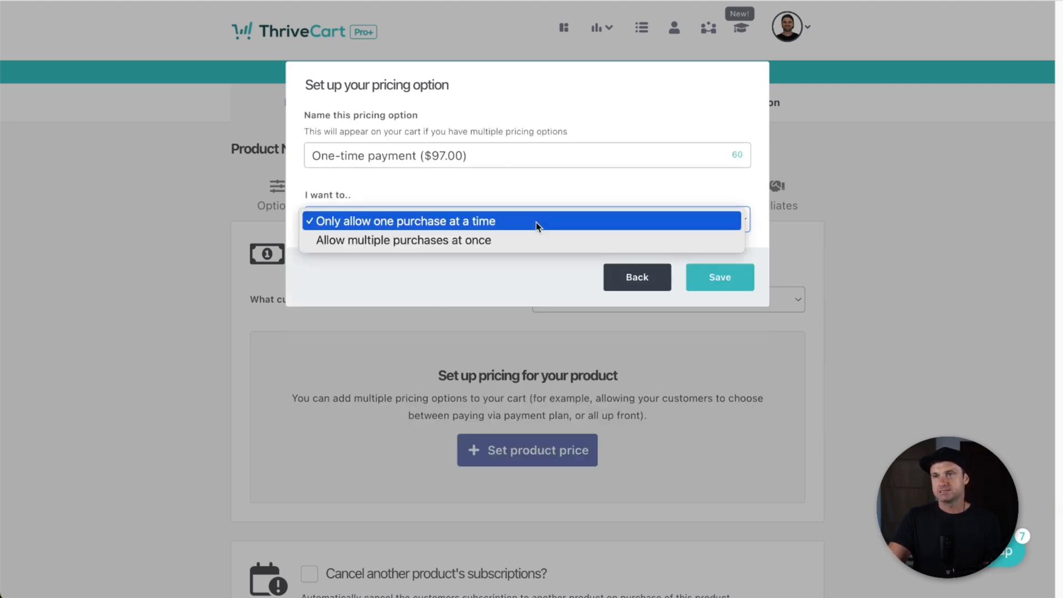
{"action": "left_click", "coordinate": [536, 221]}
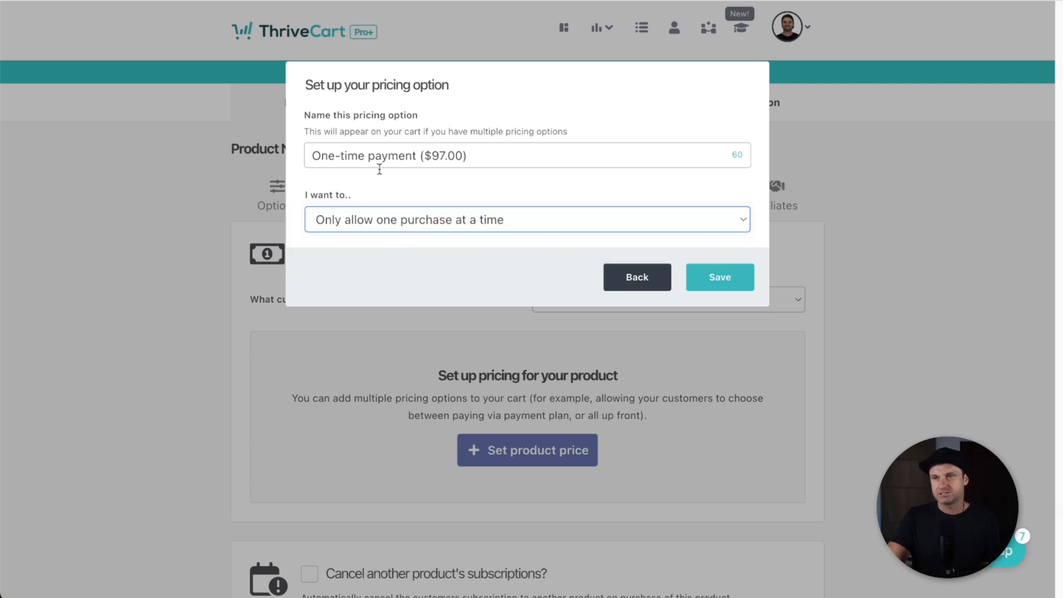
{"action": "left_click", "coordinate": [723, 275]}
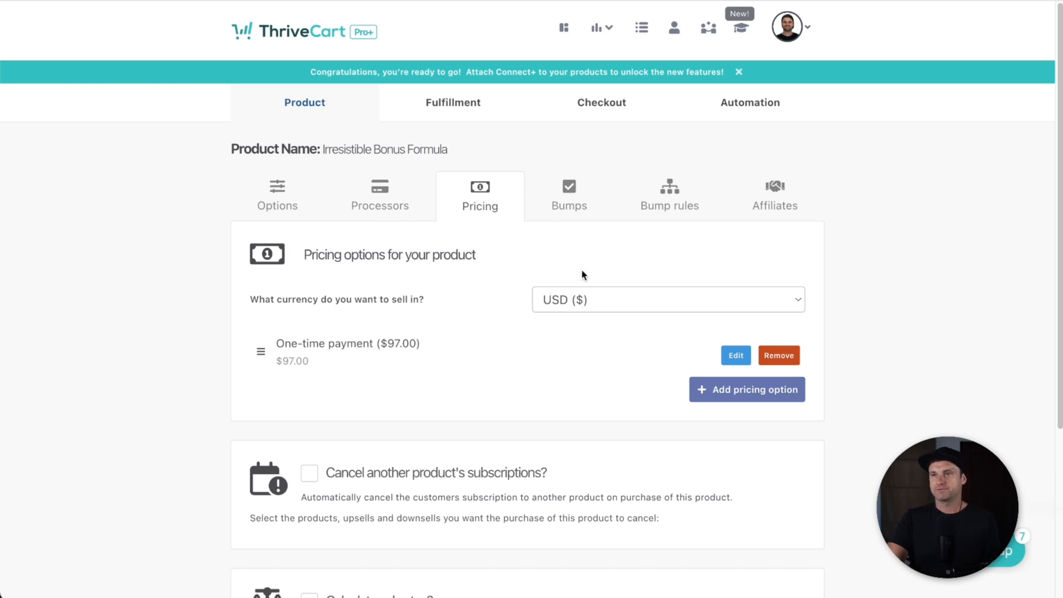
Step: Skip the order Bumps and Bump rules steps without adding anything, reaching Affiliates
{"action": "scroll", "coordinate": [570, 337], "scroll_direction": "down", "scroll_amount": 4}
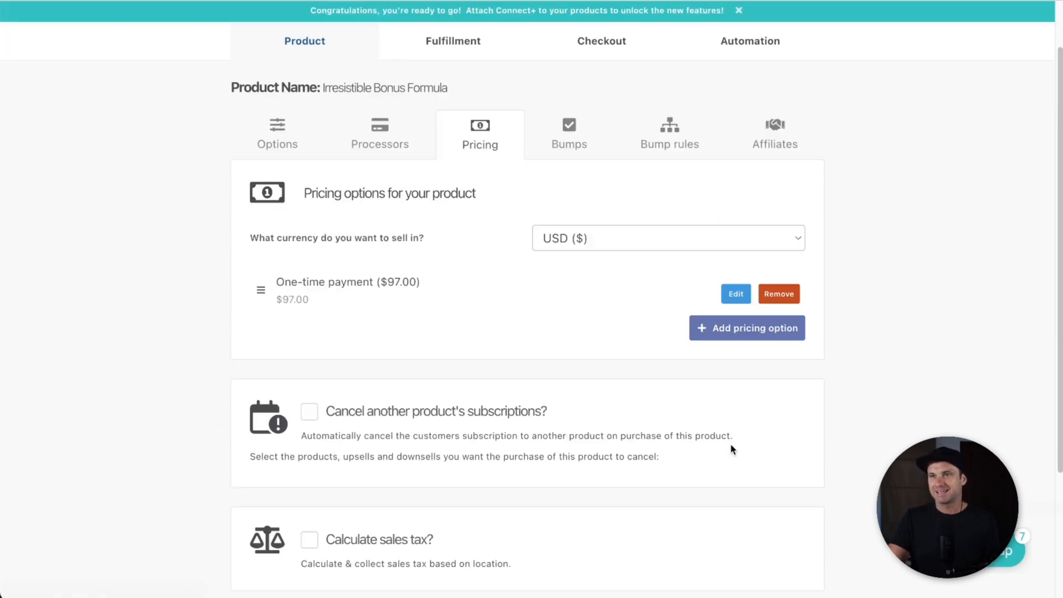
{"action": "scroll", "coordinate": [729, 443], "scroll_direction": "down", "scroll_amount": 4}
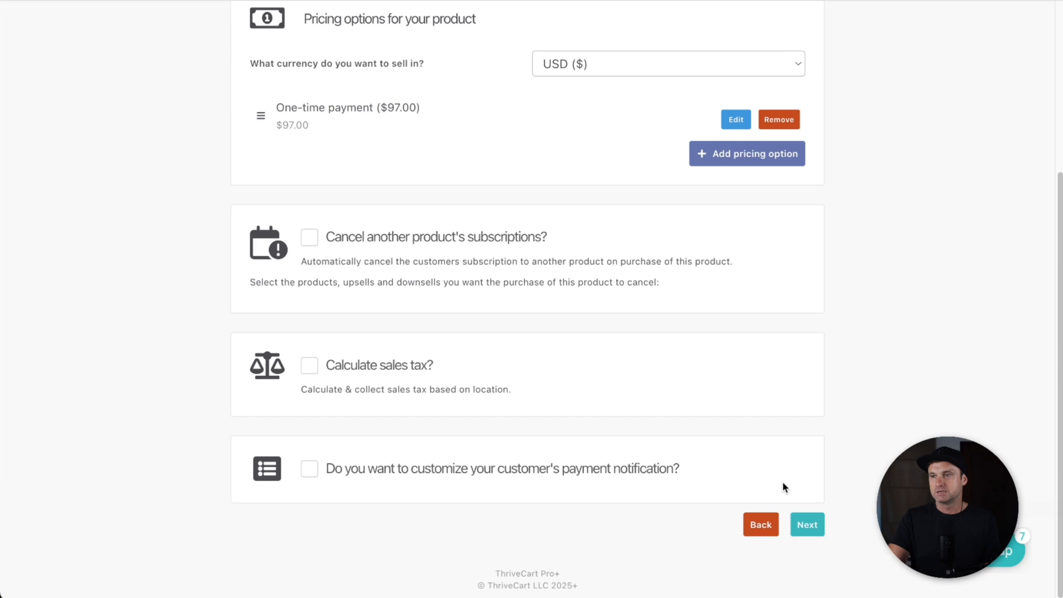
{"action": "left_click", "coordinate": [807, 524]}
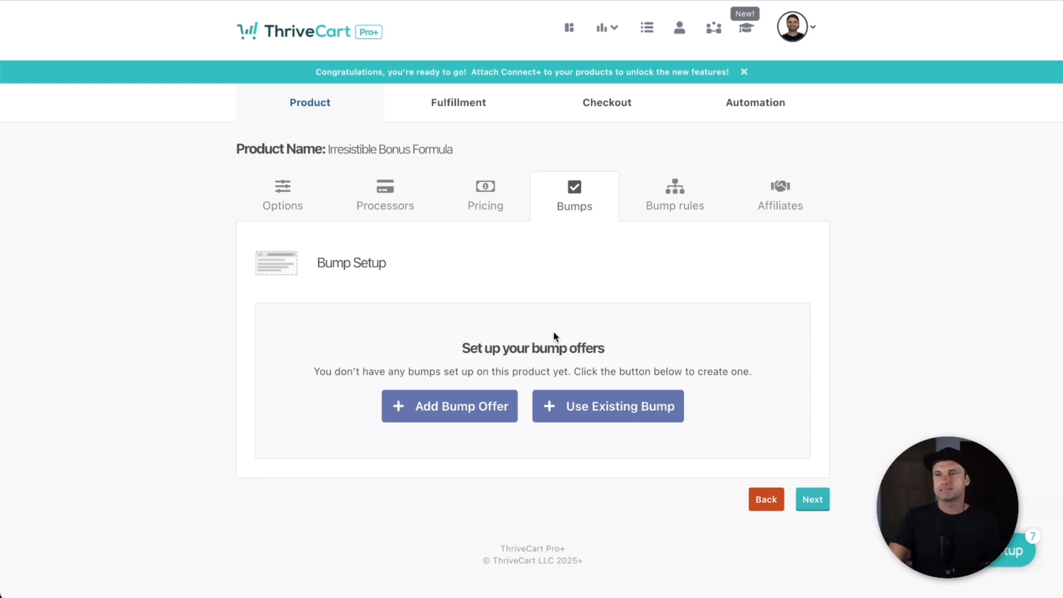
{"action": "left_click", "coordinate": [812, 500]}
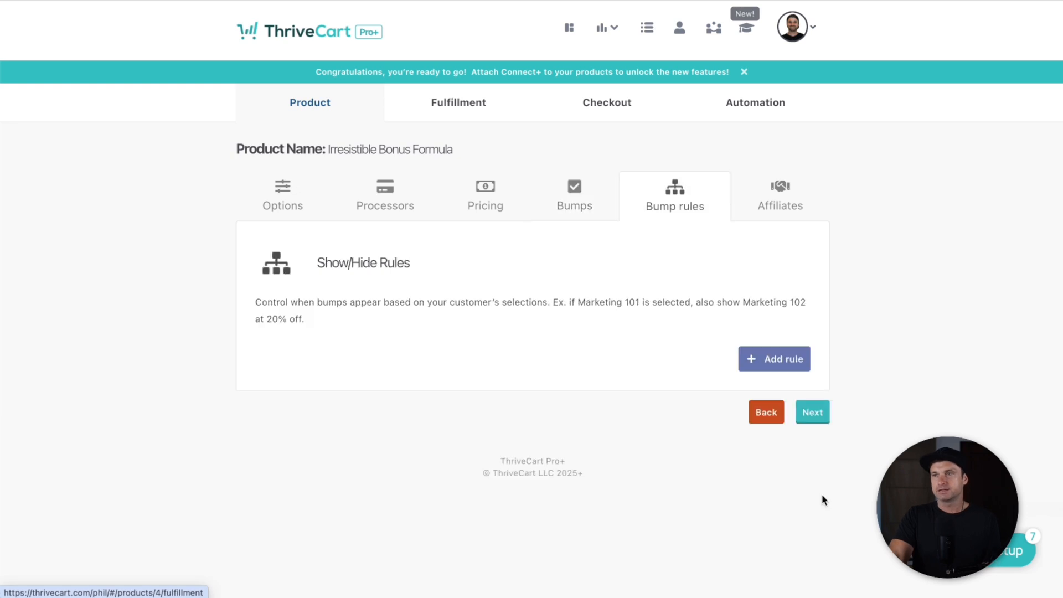
{"action": "left_click", "coordinate": [816, 413]}
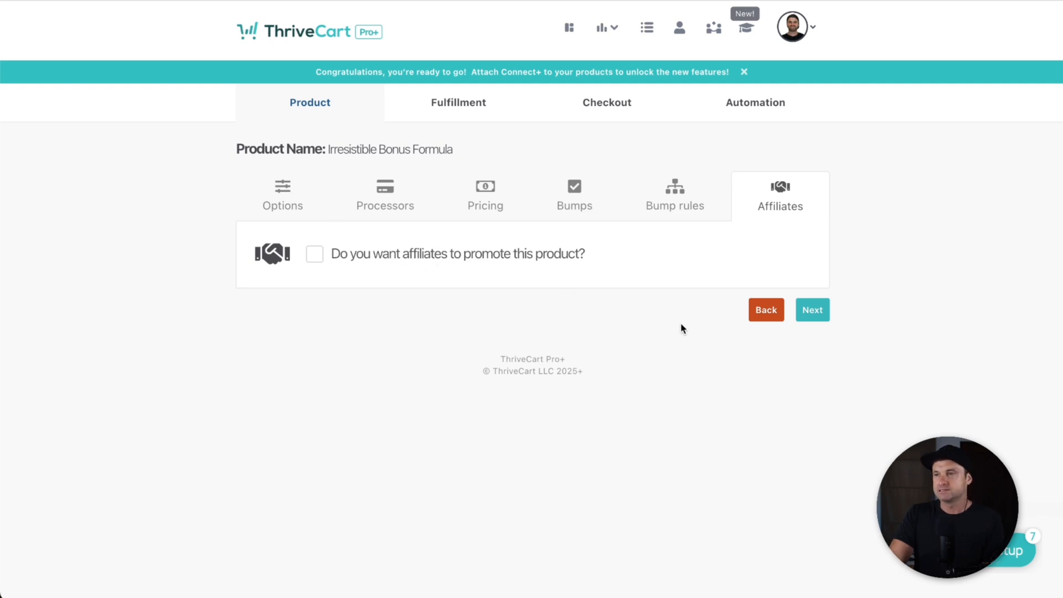
Step: Enter the support email address in the product's Fulfillment settings
{"action": "left_click", "coordinate": [811, 310]}
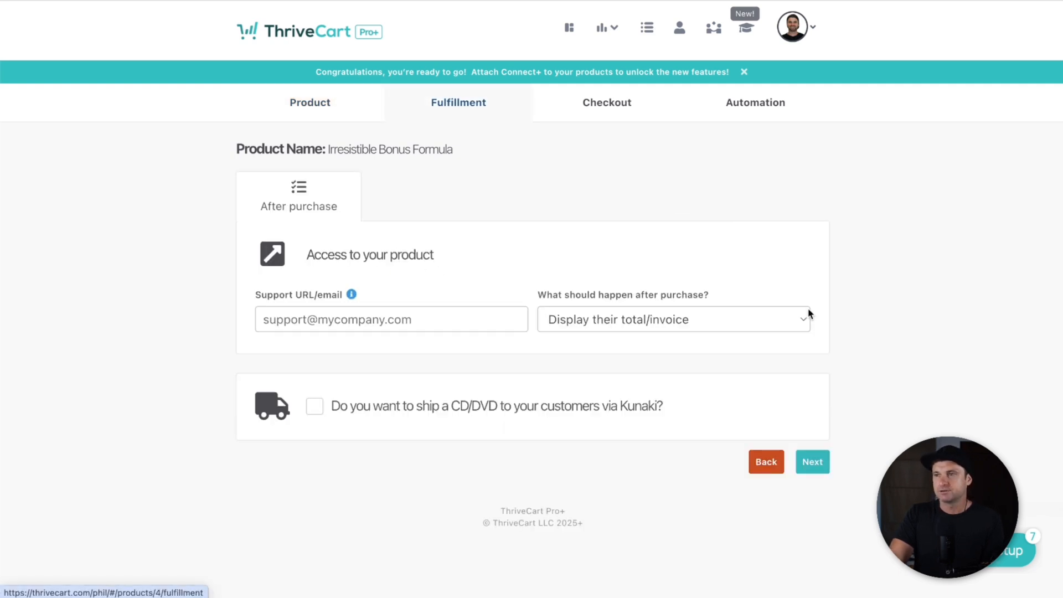
{"action": "left_click", "coordinate": [453, 326]}
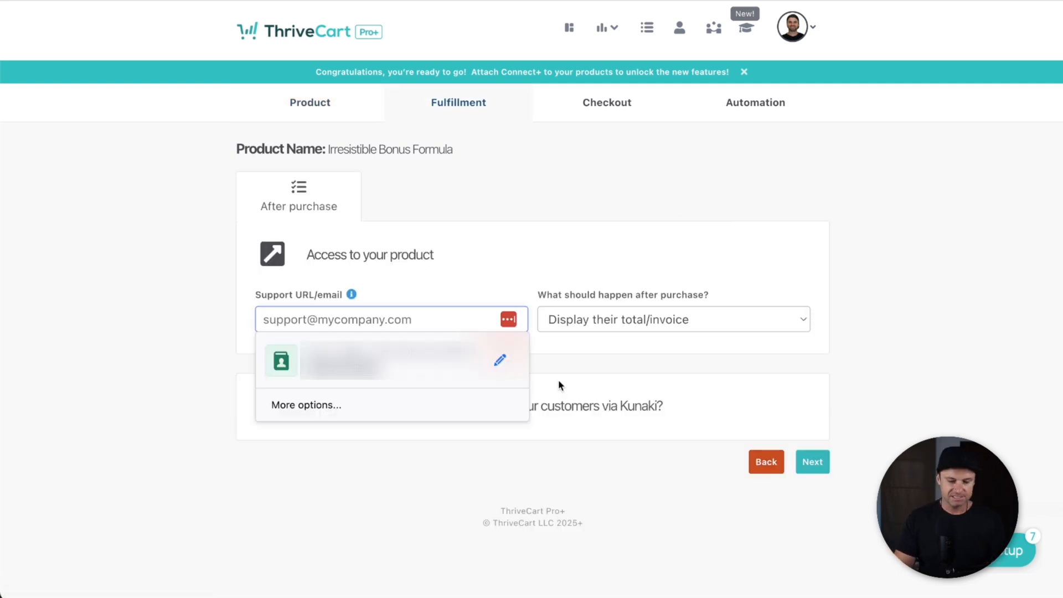
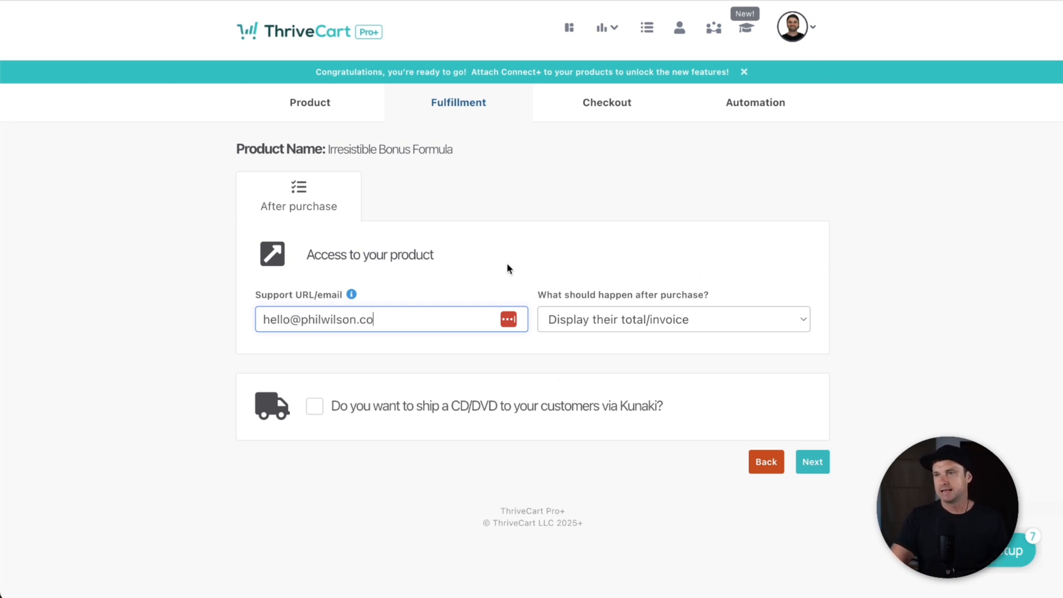
{"action": "left_click", "coordinate": [507, 265]}
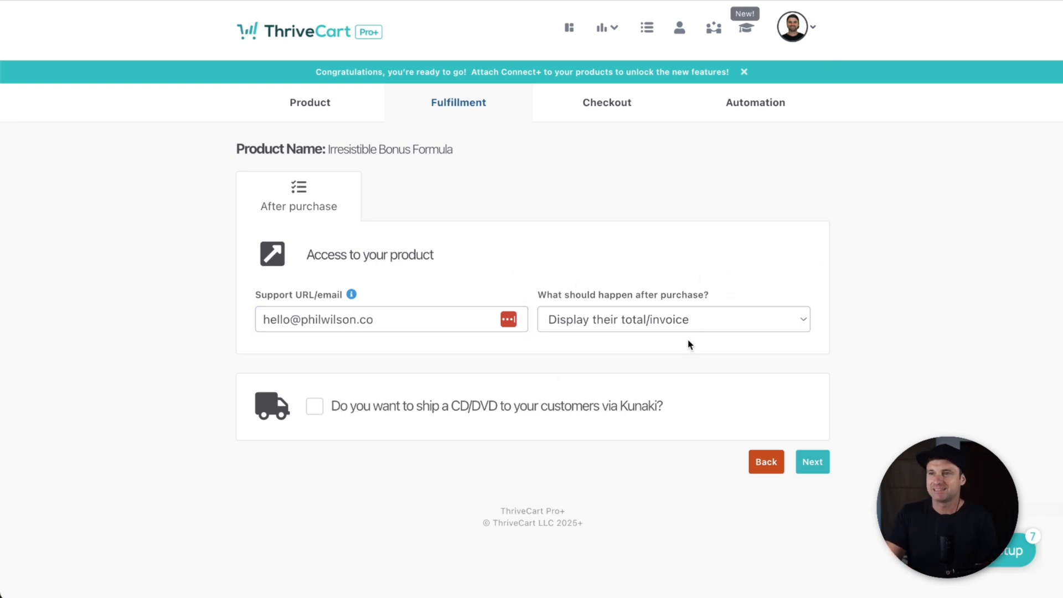
Step: After purchase, grant buyers the Irresistible Bonus Formula course on ThriveCart Learn
{"action": "left_click", "coordinate": [711, 321]}
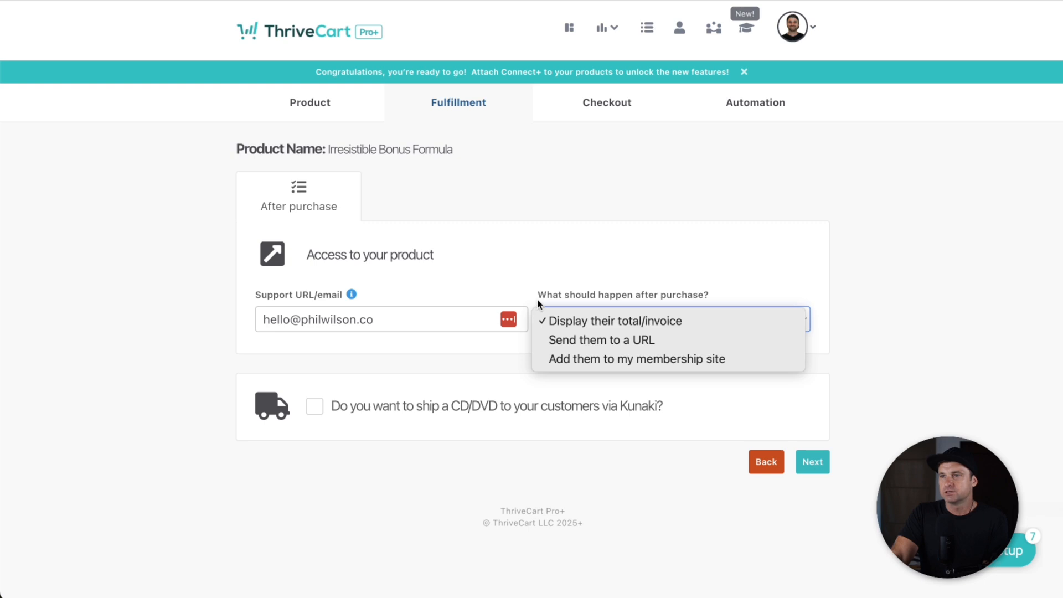
{"action": "left_click", "coordinate": [661, 358]}
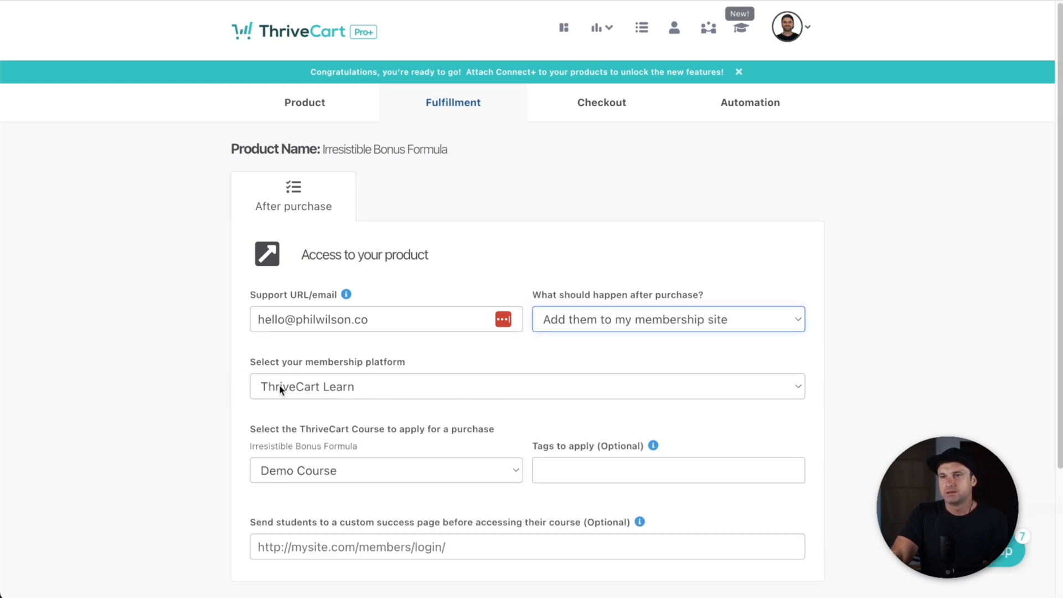
{"action": "left_click", "coordinate": [281, 389]}
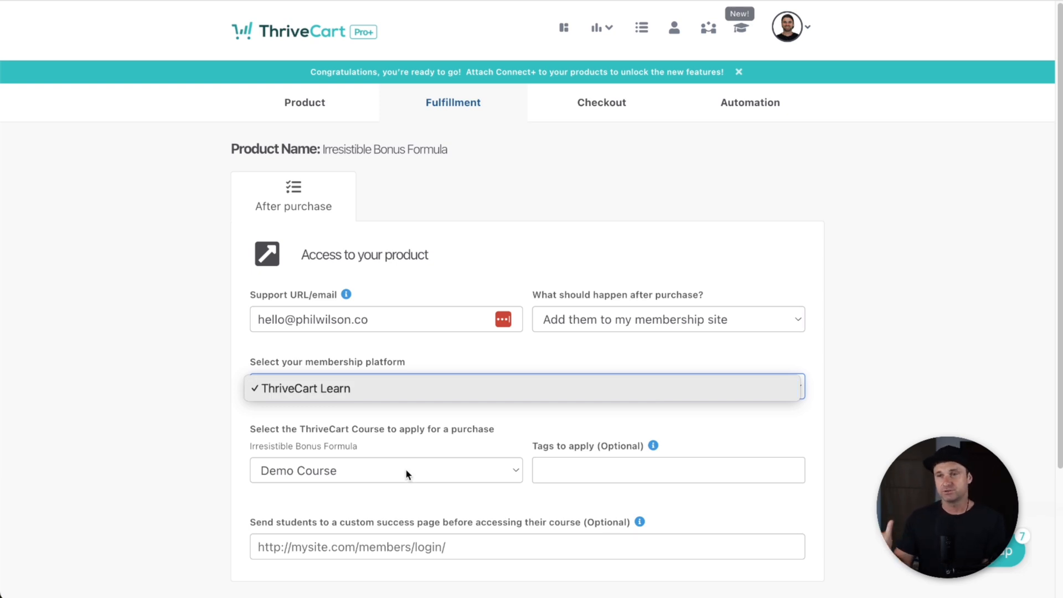
{"action": "left_click", "coordinate": [408, 453]}
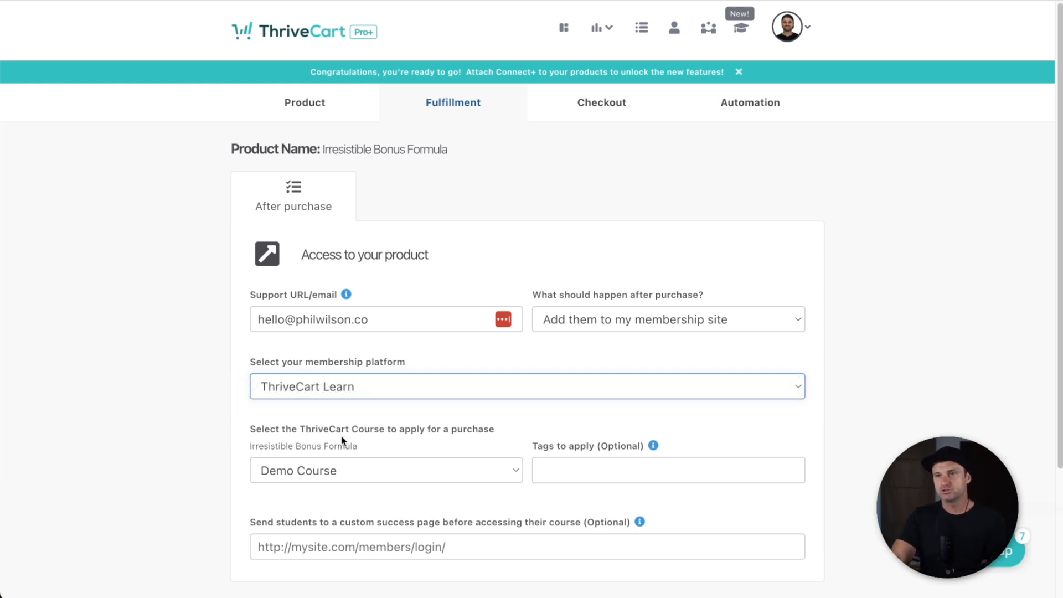
{"action": "left_click", "coordinate": [371, 474]}
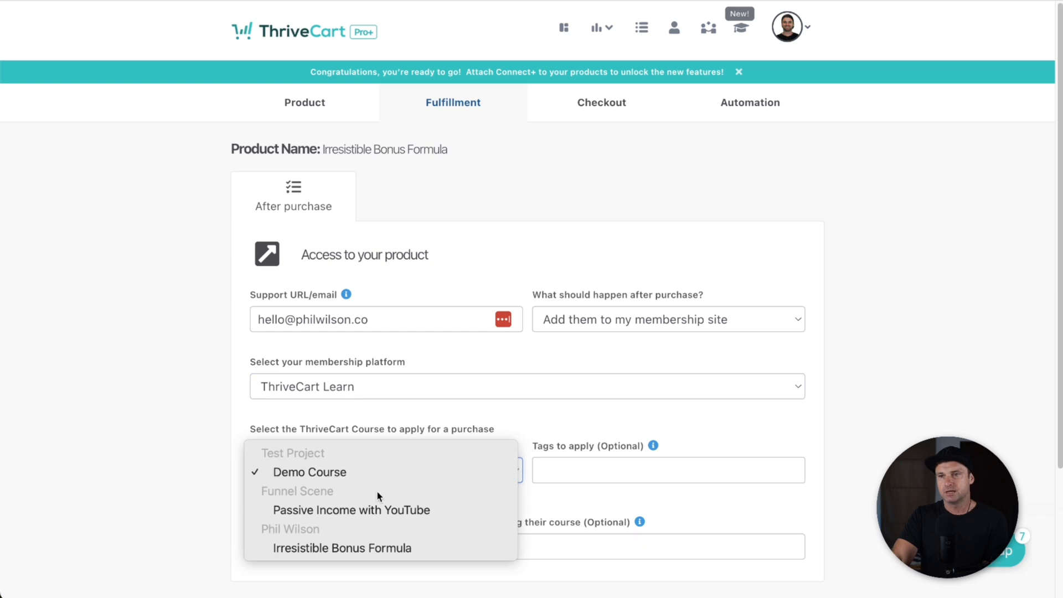
{"action": "left_click", "coordinate": [367, 547]}
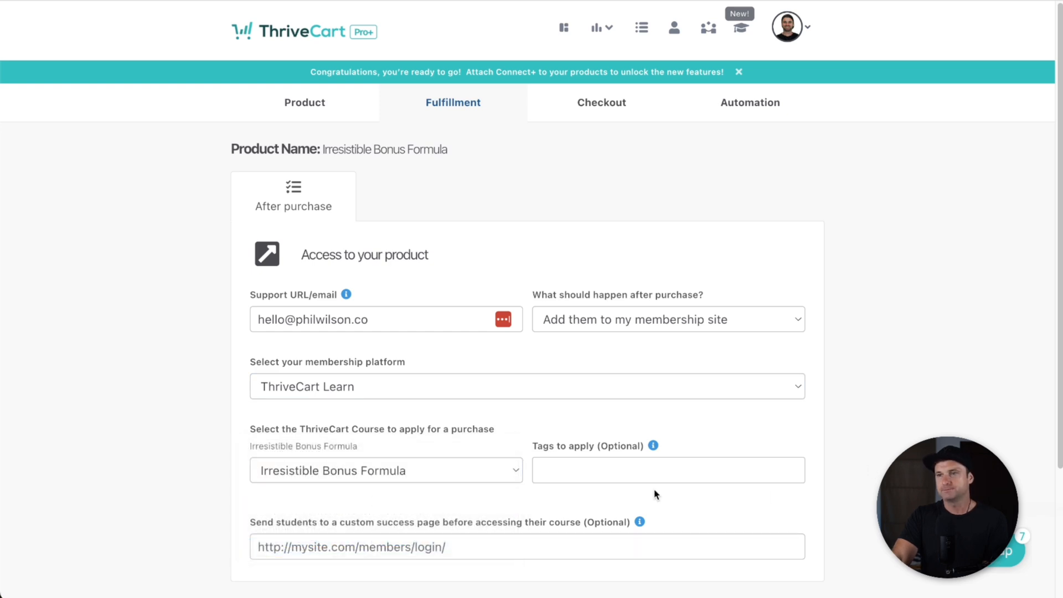
Step: Tag buyers with a new 'irresistible bonus formula buyer' tag
{"action": "scroll", "coordinate": [656, 493], "scroll_direction": "down", "scroll_amount": 1}
{"action": "left_click", "coordinate": [642, 447]}
{"action": "type", "text": "irr"}
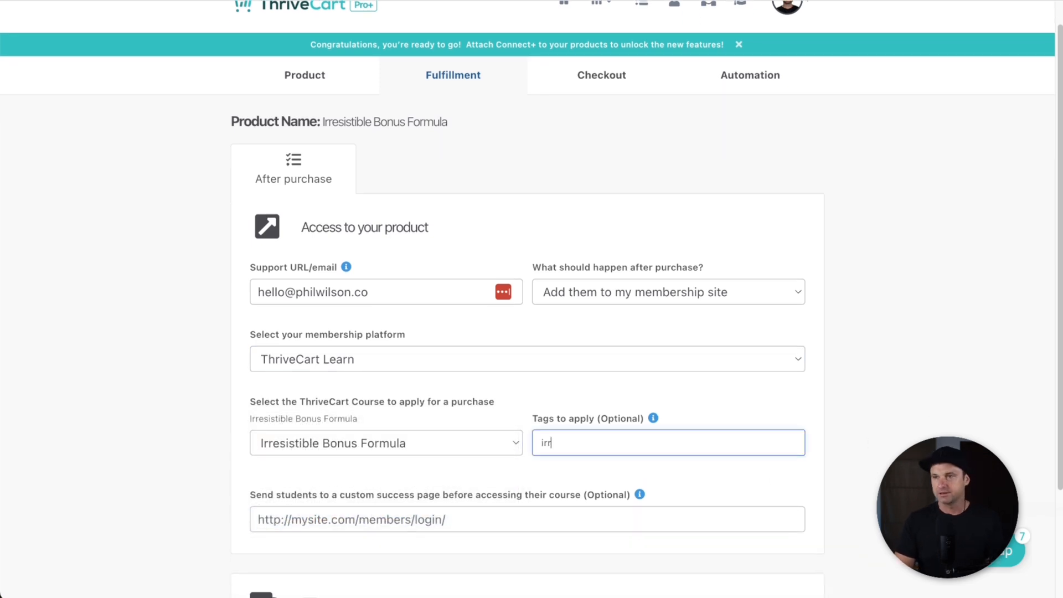
{"action": "type", "text": "esistible bonus "}
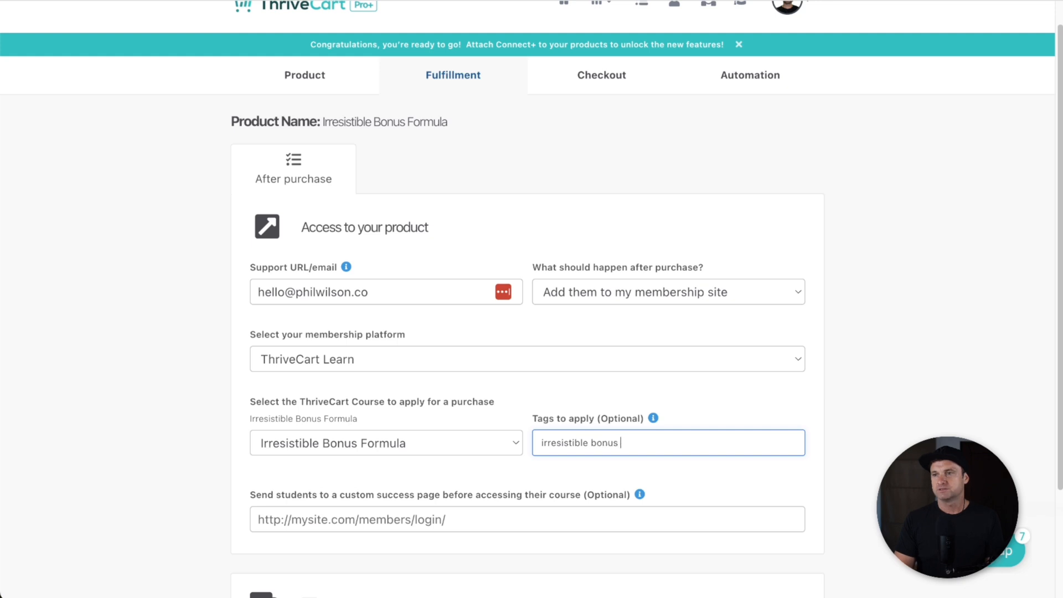
{"action": "type", "text": "formula buyer"}
{"action": "scroll", "coordinate": [472, 504], "scroll_direction": "up", "scroll_amount": 1}
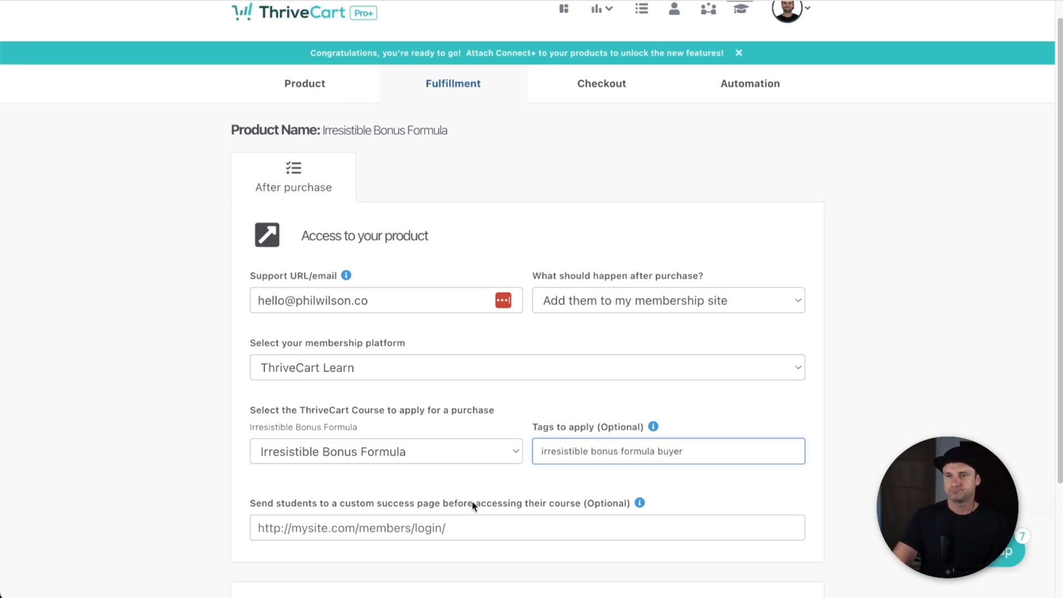
{"action": "left_click", "coordinate": [411, 525]}
{"action": "left_click", "coordinate": [470, 487]}
{"action": "scroll", "coordinate": [662, 479], "scroll_direction": "down", "scroll_amount": 1}
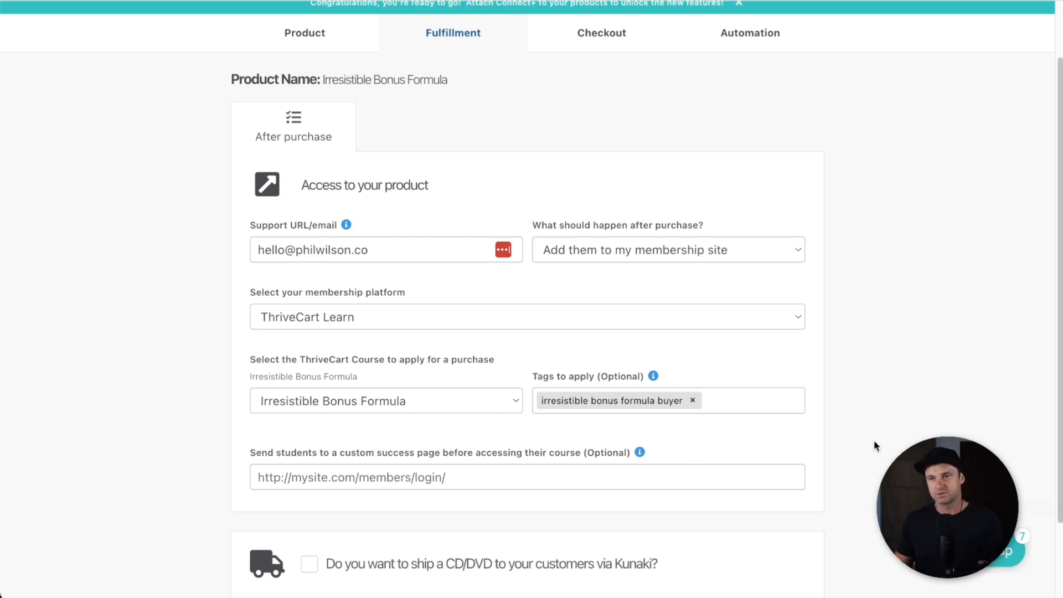
{"action": "scroll", "coordinate": [867, 444], "scroll_direction": "down", "scroll_amount": 2}
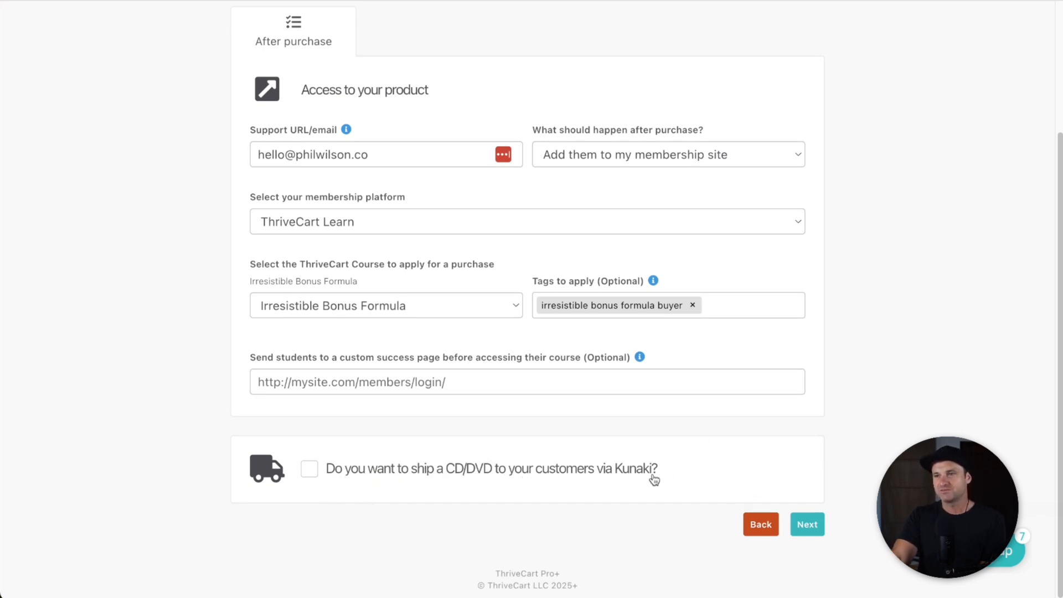
{"action": "left_click", "coordinate": [807, 523]}
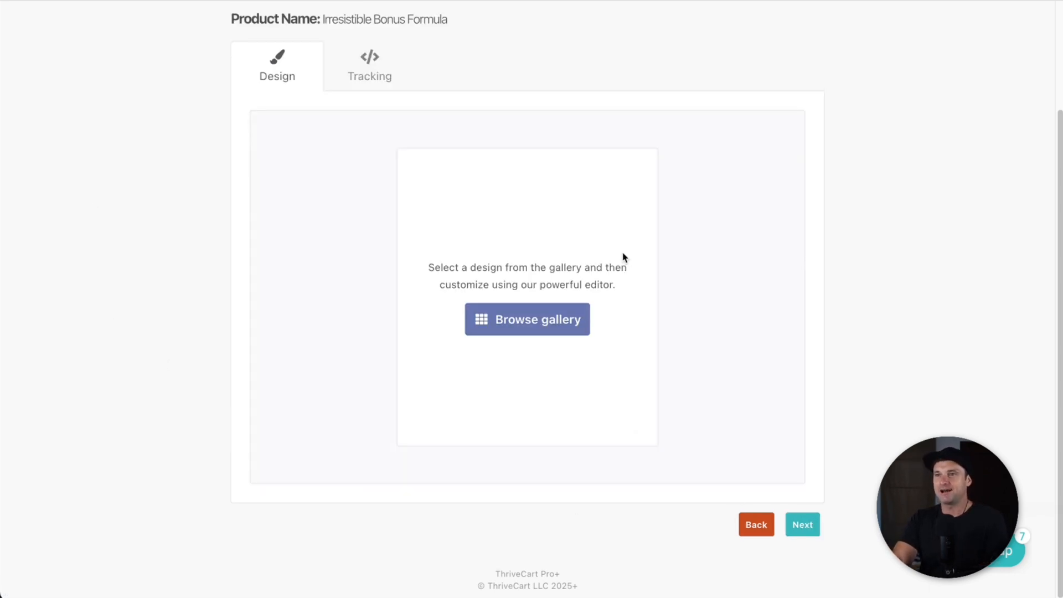
Step: Browse the checkout design gallery and pick a template for the cart page
{"action": "scroll", "coordinate": [622, 258], "scroll_direction": "up", "scroll_amount": 2}
{"action": "scroll", "coordinate": [619, 232], "scroll_direction": "up", "scroll_amount": 1}
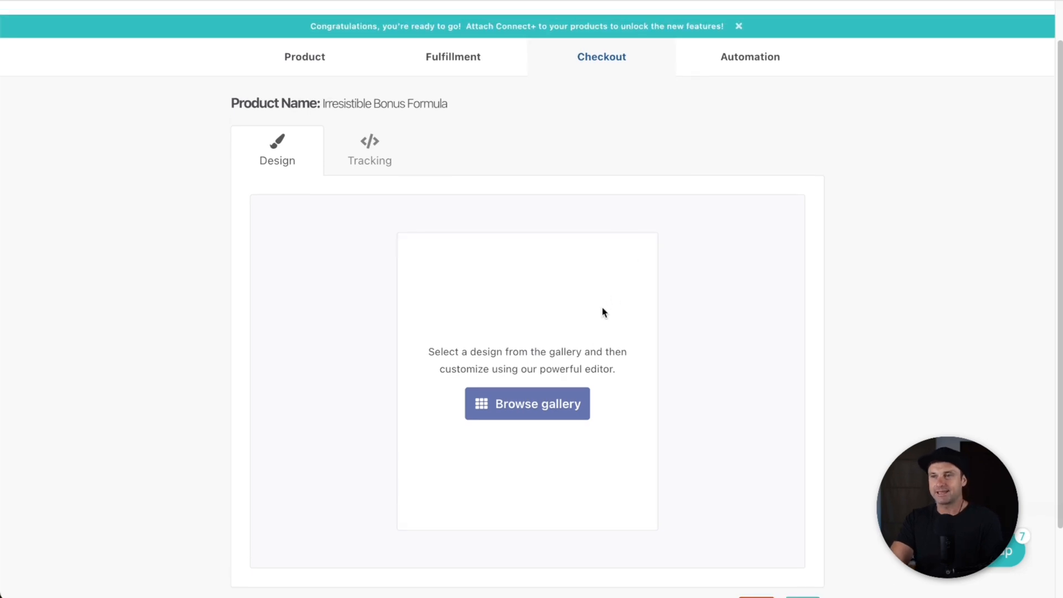
{"action": "left_click", "coordinate": [543, 406]}
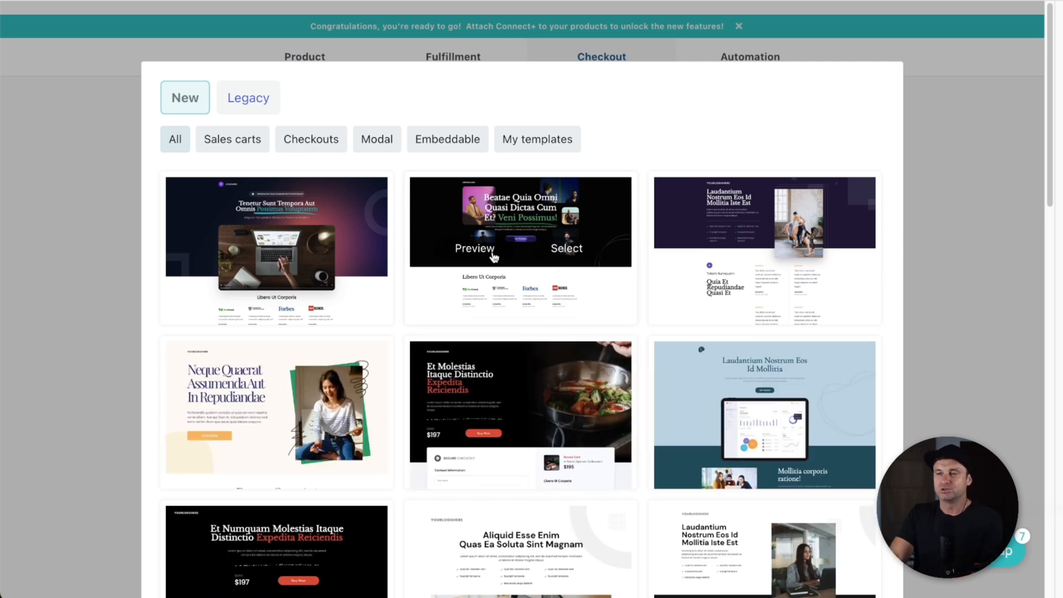
{"action": "scroll", "coordinate": [526, 432], "scroll_direction": "down", "scroll_amount": 9}
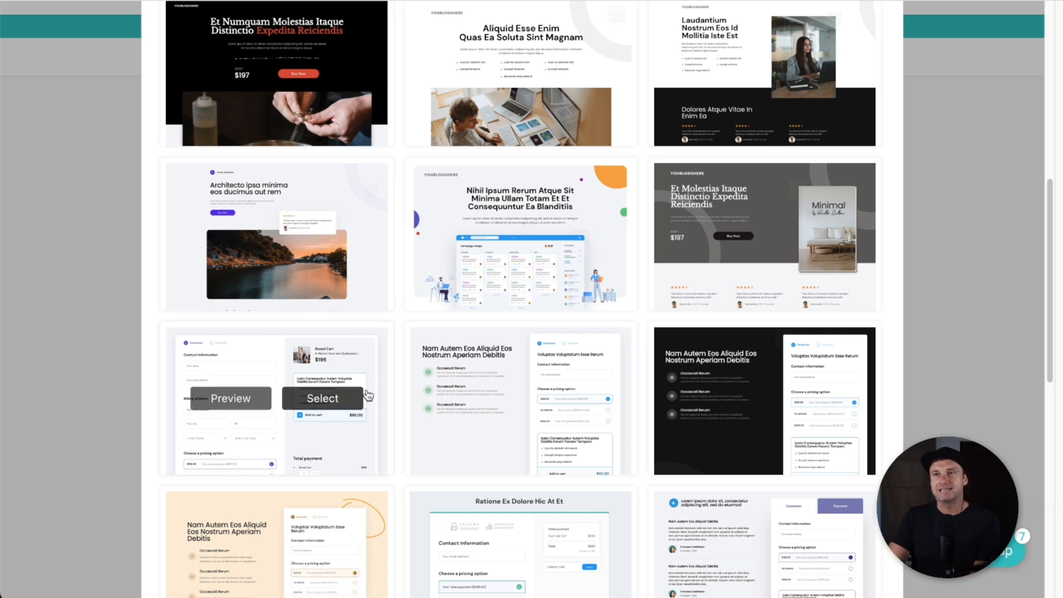
{"action": "scroll", "coordinate": [368, 396], "scroll_direction": "up", "scroll_amount": 10}
{"action": "scroll", "coordinate": [559, 250], "scroll_direction": "down", "scroll_amount": 10}
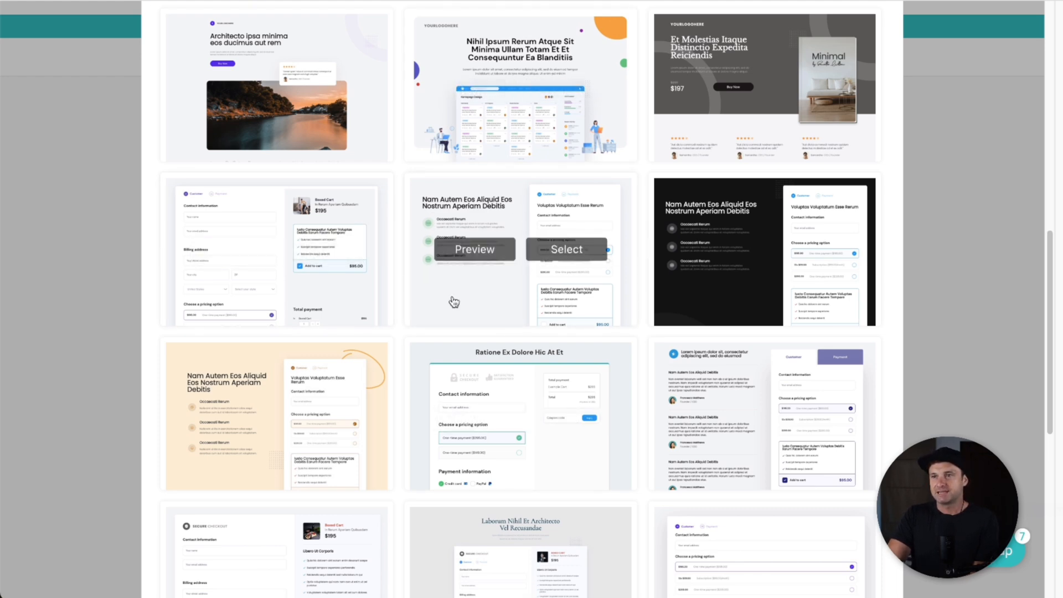
{"action": "left_click", "coordinate": [555, 248]}
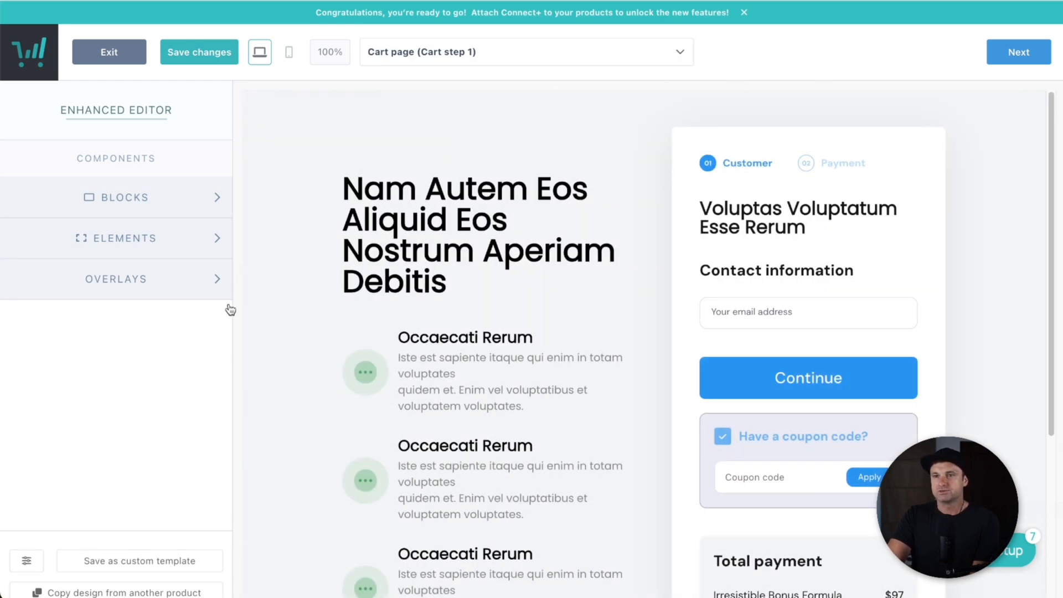
Step: Widen the cart page's main block content width from 65em to 100em
{"action": "left_click", "coordinate": [351, 301]}
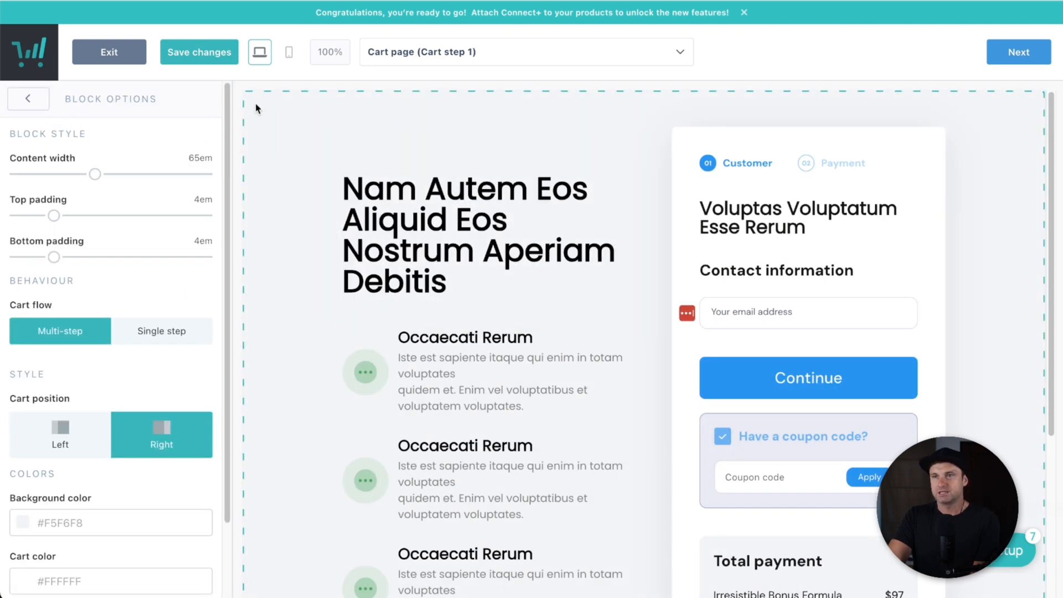
{"action": "left_click_drag", "start_coordinate": [95, 174], "coordinate": [236, 173]}
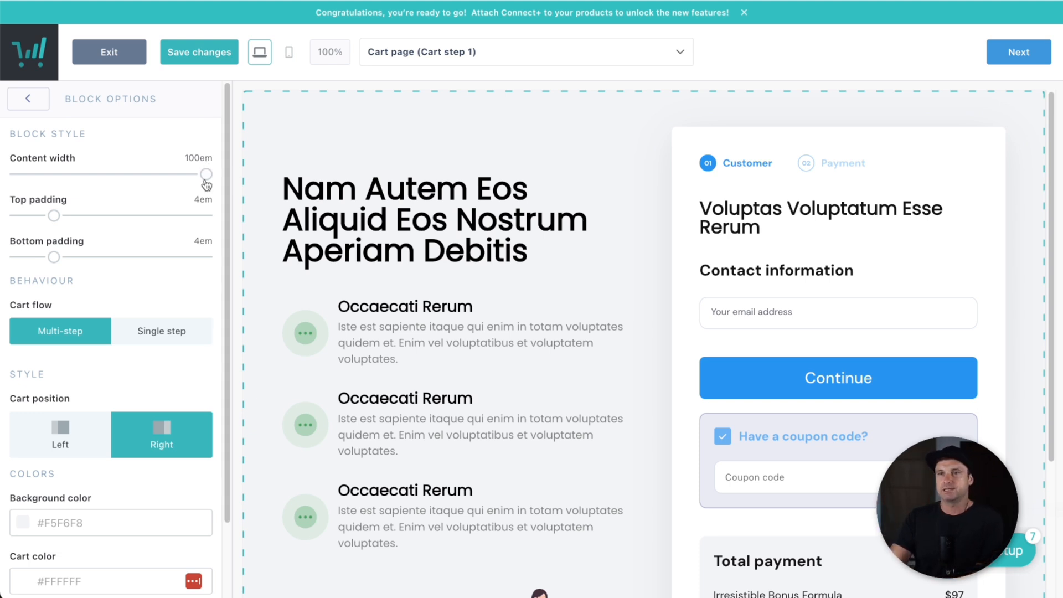
{"action": "left_click", "coordinate": [398, 246]}
Step: Retitle the heading 'Irresistible Bonus Formula' and set its font size to 35px
{"action": "triple_click", "coordinate": [398, 245]}
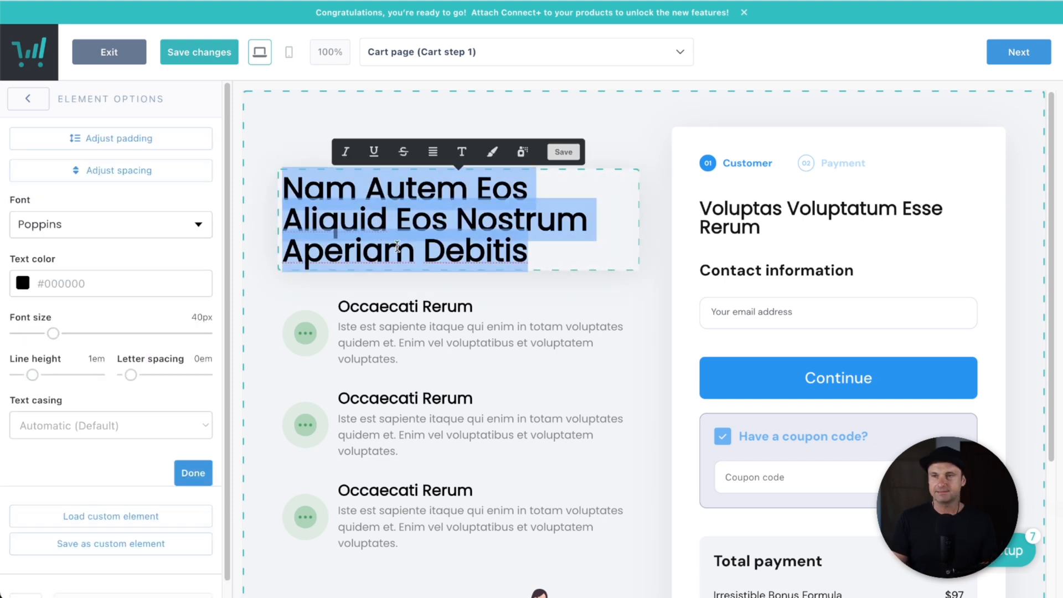
{"action": "type", "text": "Irresisi"}
{"action": "type", "text": "tible"}
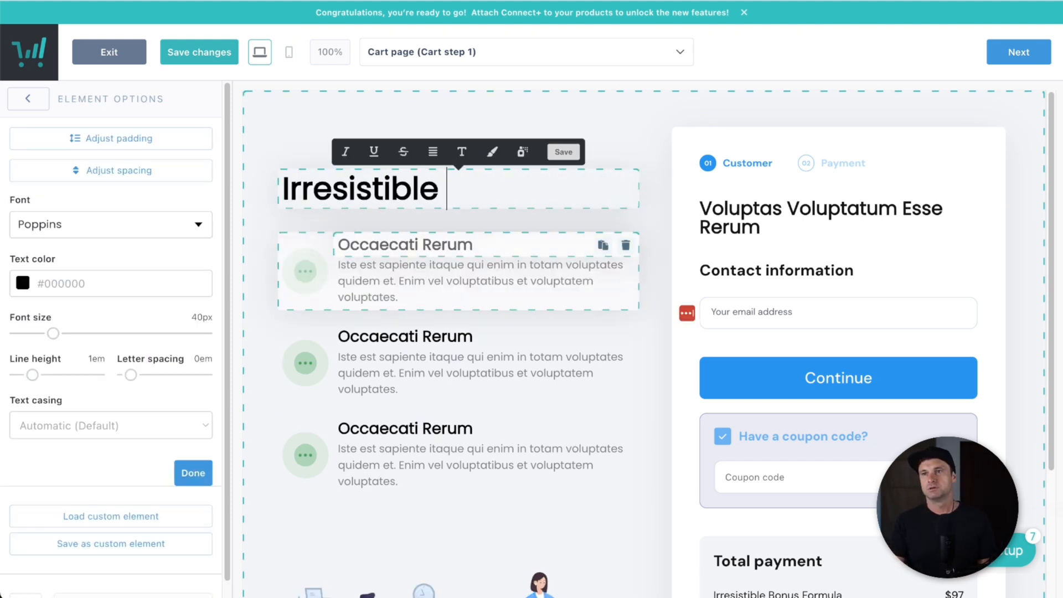
{"action": "type", "text": " Bonus Formula"}
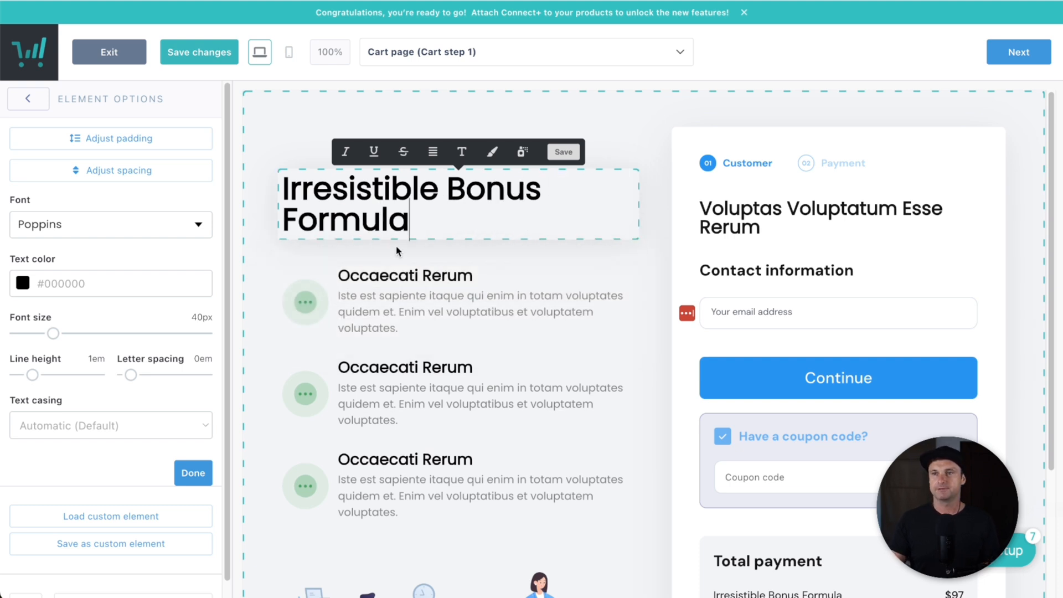
{"action": "left_click_drag", "start_coordinate": [53, 336], "coordinate": [48, 333]}
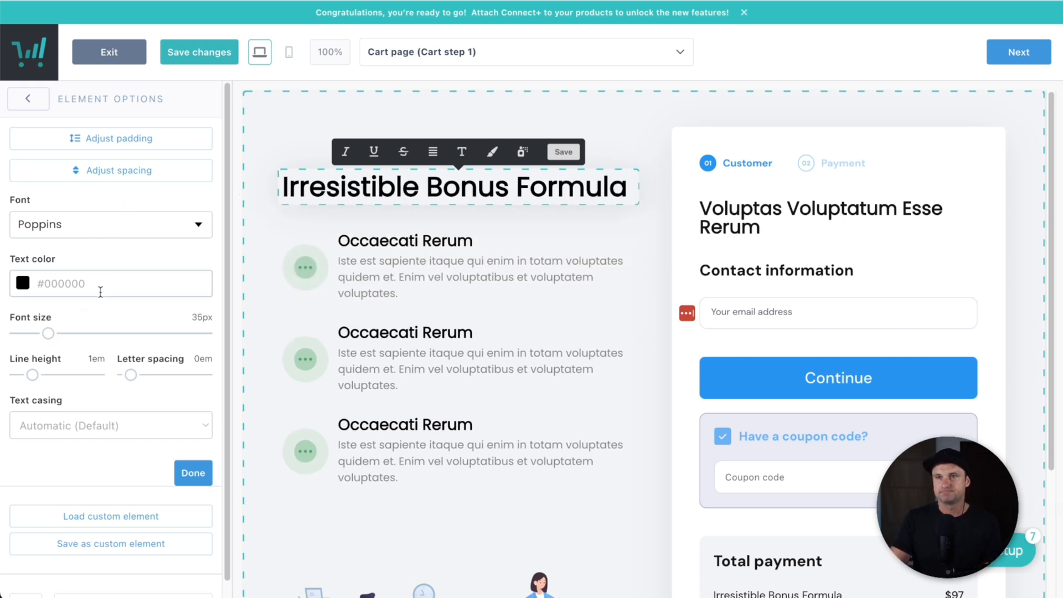
{"action": "left_click", "coordinate": [26, 99]}
Step: Add a text paragraph under the heading describing what the training teaches
{"action": "left_click", "coordinate": [129, 232]}
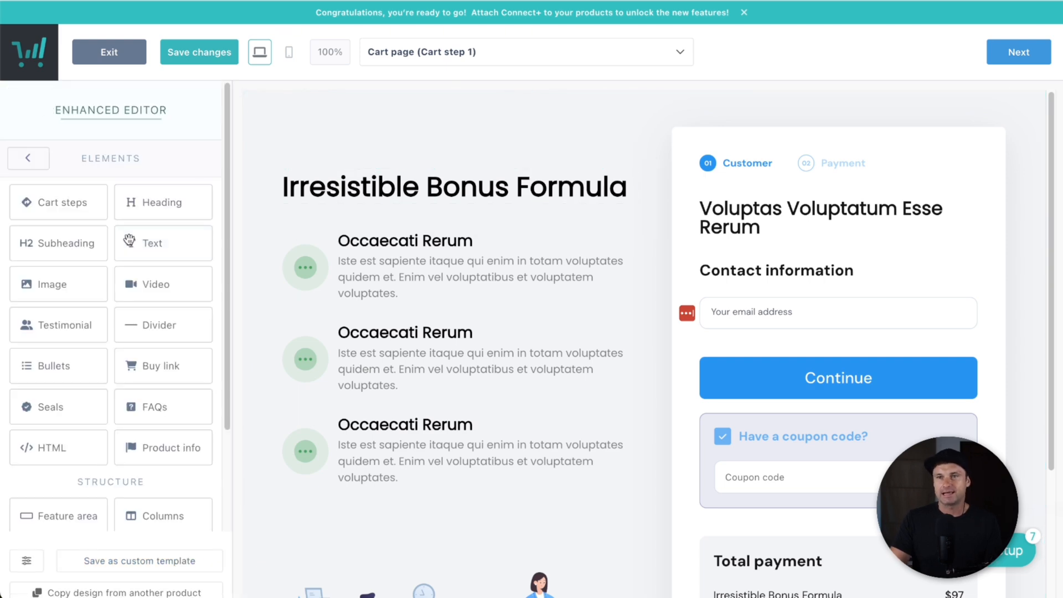
{"action": "left_click_drag", "start_coordinate": [161, 283], "coordinate": [376, 232]}
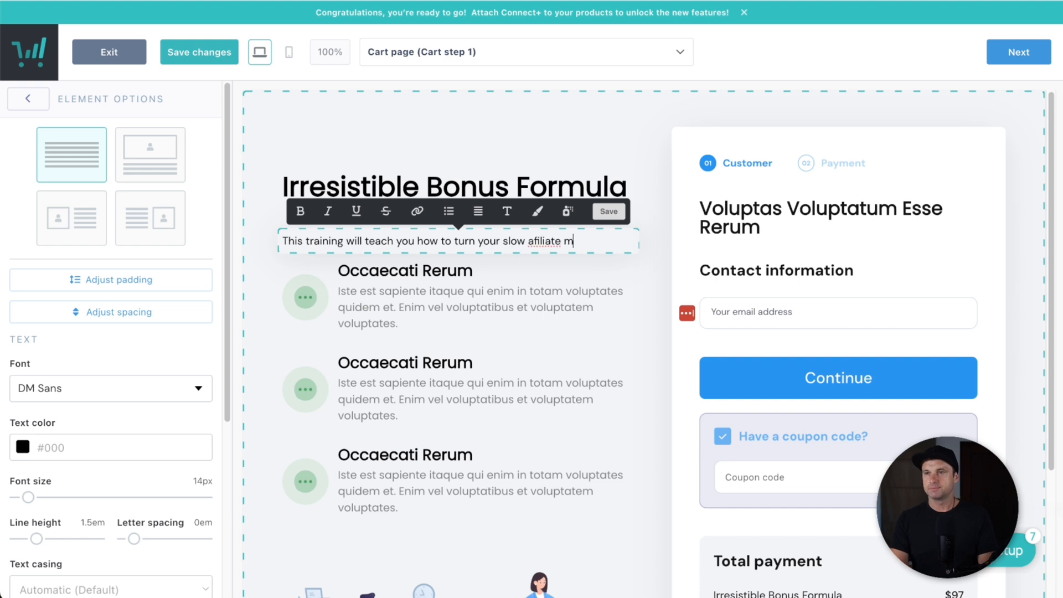
{"action": "type", "text": "business into a rocket ship that will have buyers reach out to"}
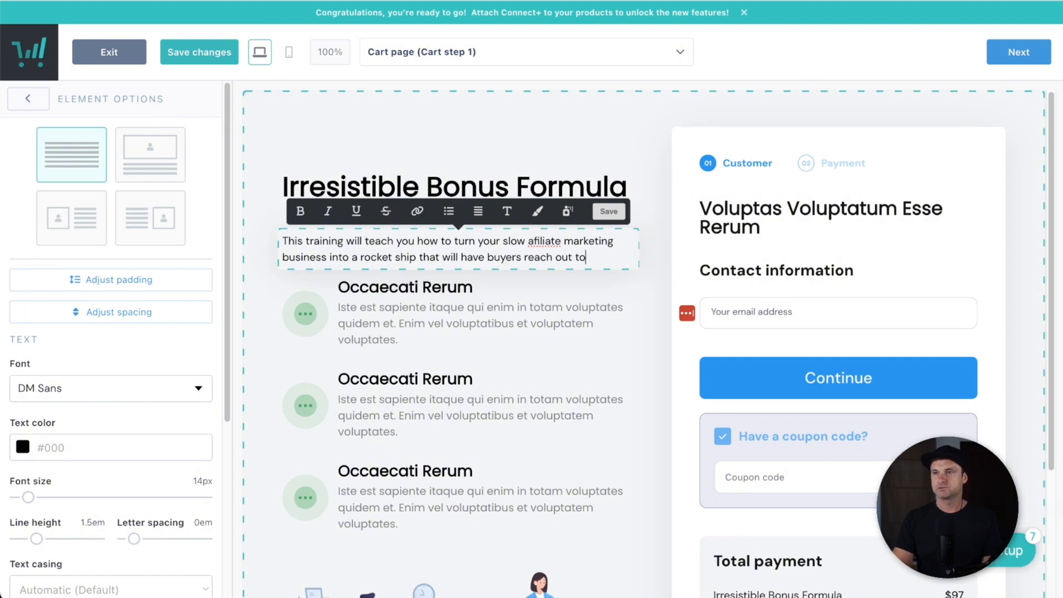
{"action": "type", "text": "ntting"}
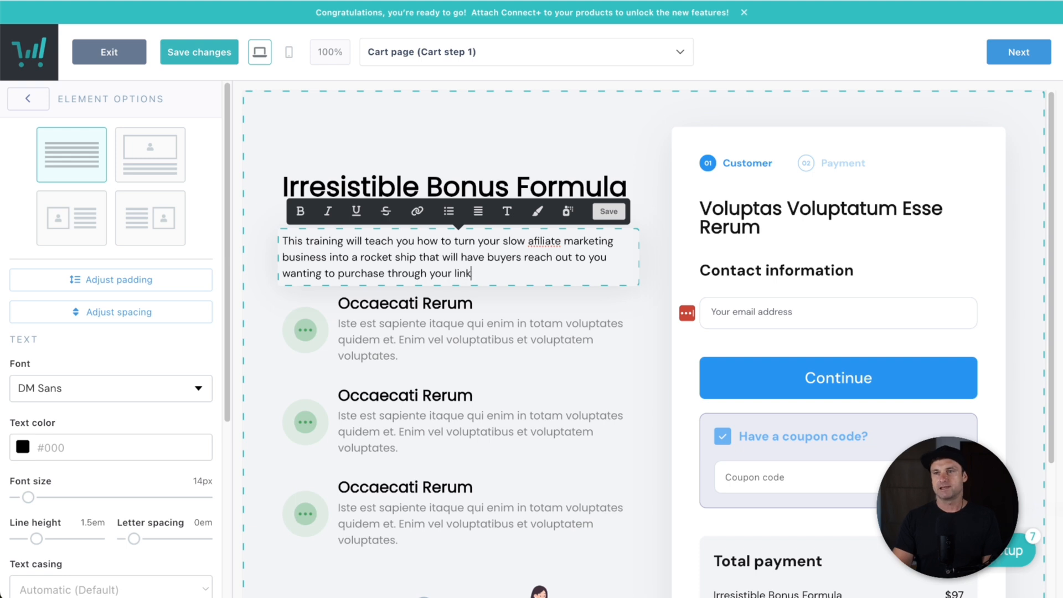
{"action": "left_click", "coordinate": [533, 239]}
{"action": "type", "text": "f"}
{"action": "left_click", "coordinate": [264, 301]}
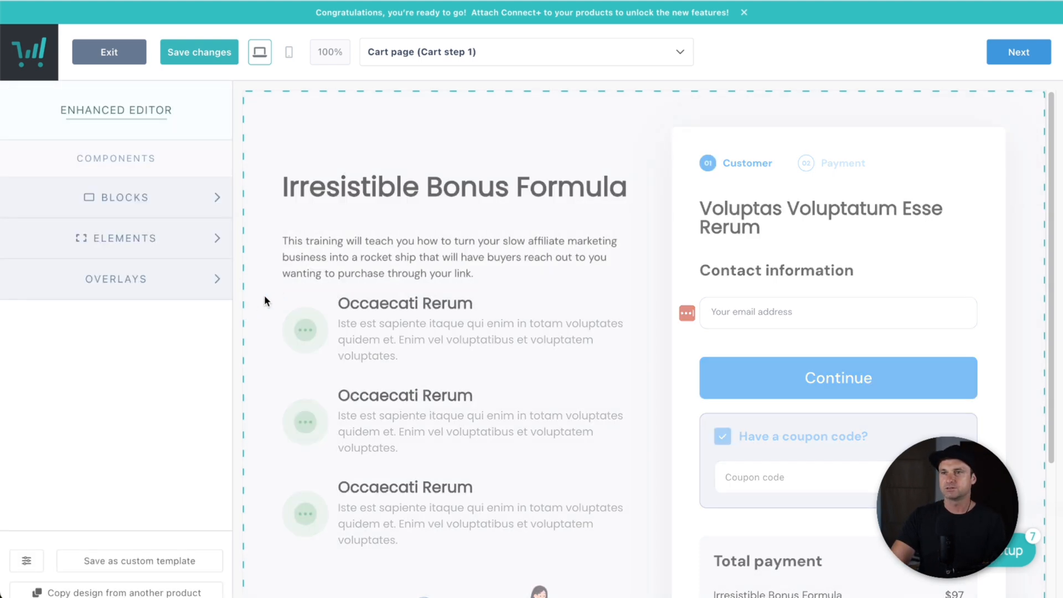
Step: Remove the gap below the heading and add a small gap below the description
{"action": "left_click", "coordinate": [393, 191]}
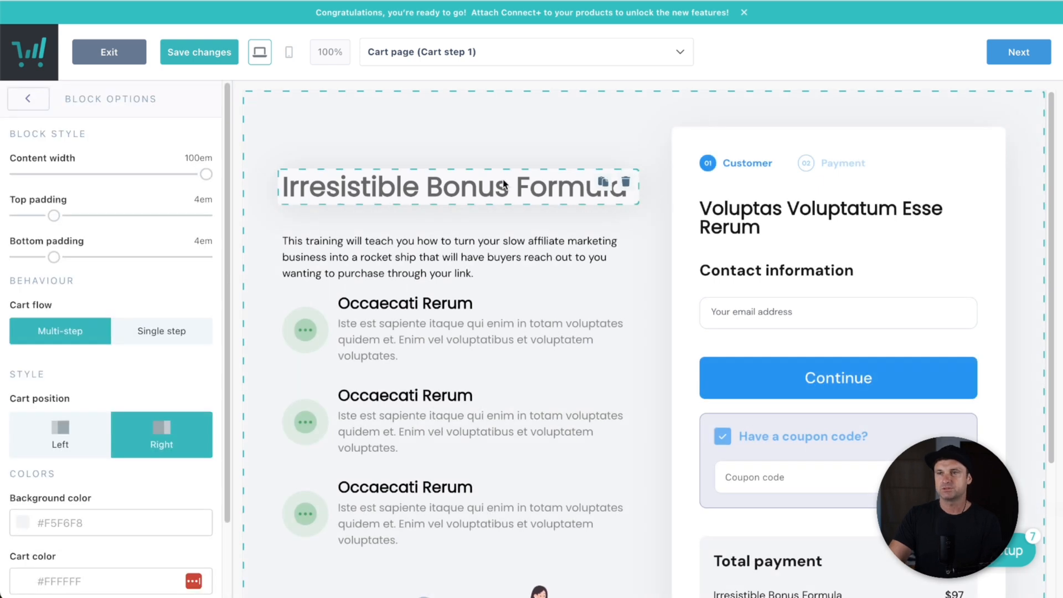
{"action": "left_click", "coordinate": [393, 191]}
{"action": "left_click", "coordinate": [149, 173]}
{"action": "left_click_drag", "start_coordinate": [157, 206], "coordinate": [157, 203]}
{"action": "left_click", "coordinate": [303, 252]}
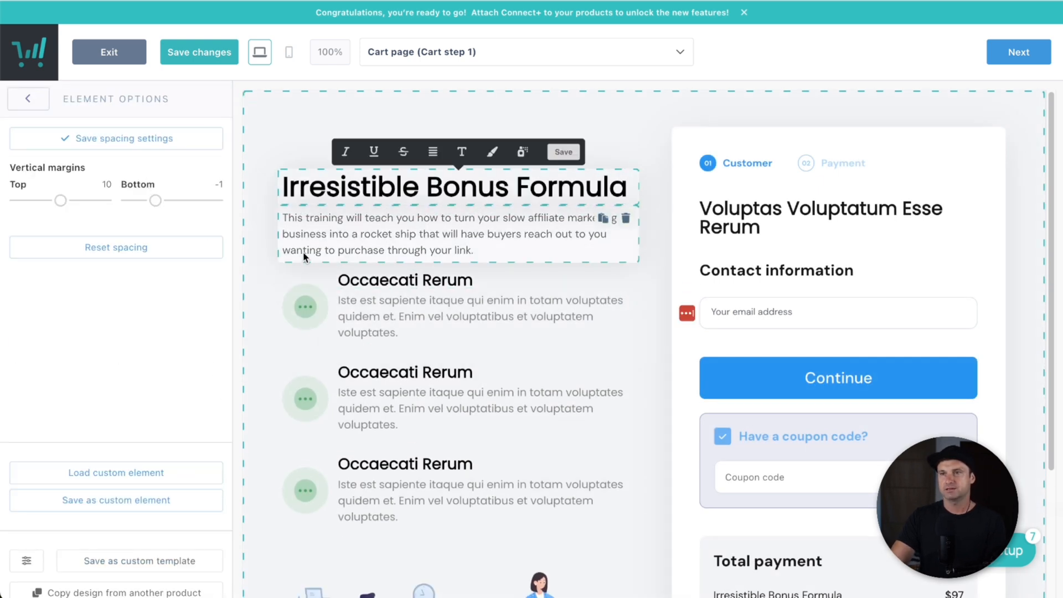
{"action": "left_click", "coordinate": [134, 314]}
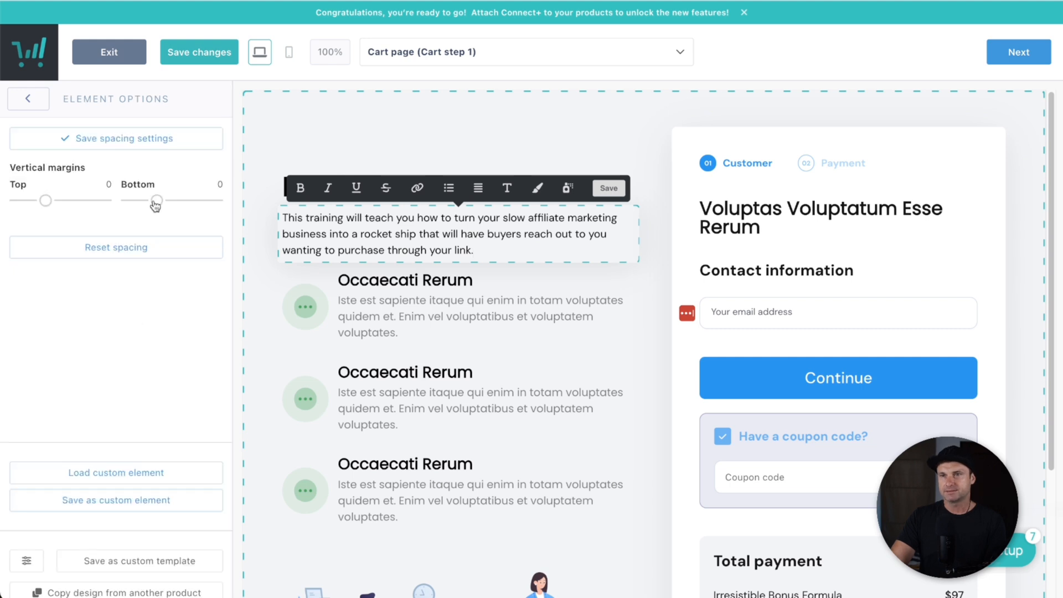
{"action": "left_click_drag", "start_coordinate": [156, 206], "coordinate": [161, 204]}
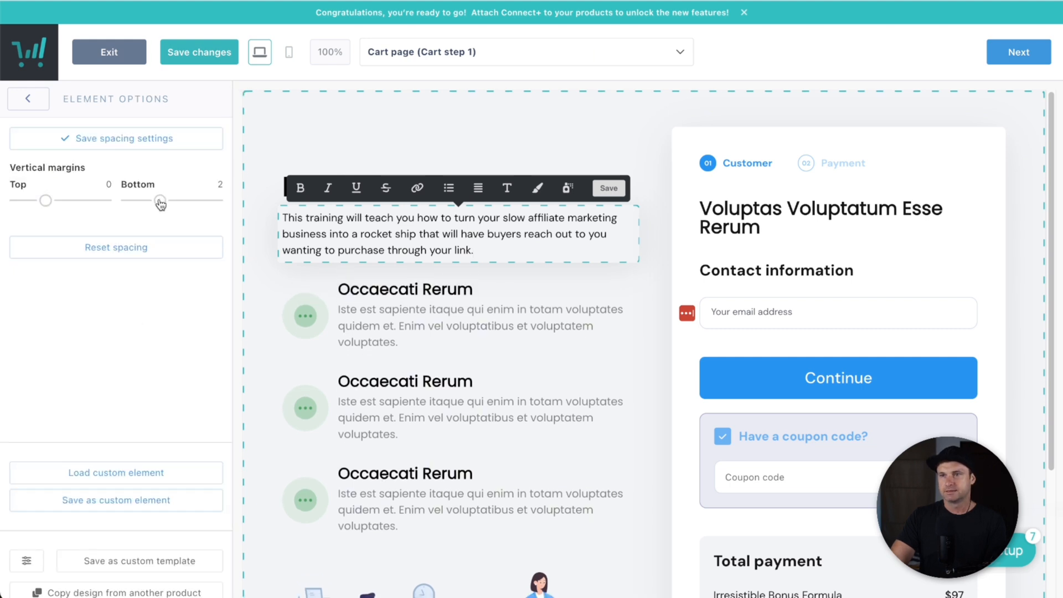
{"action": "left_click", "coordinate": [612, 338]}
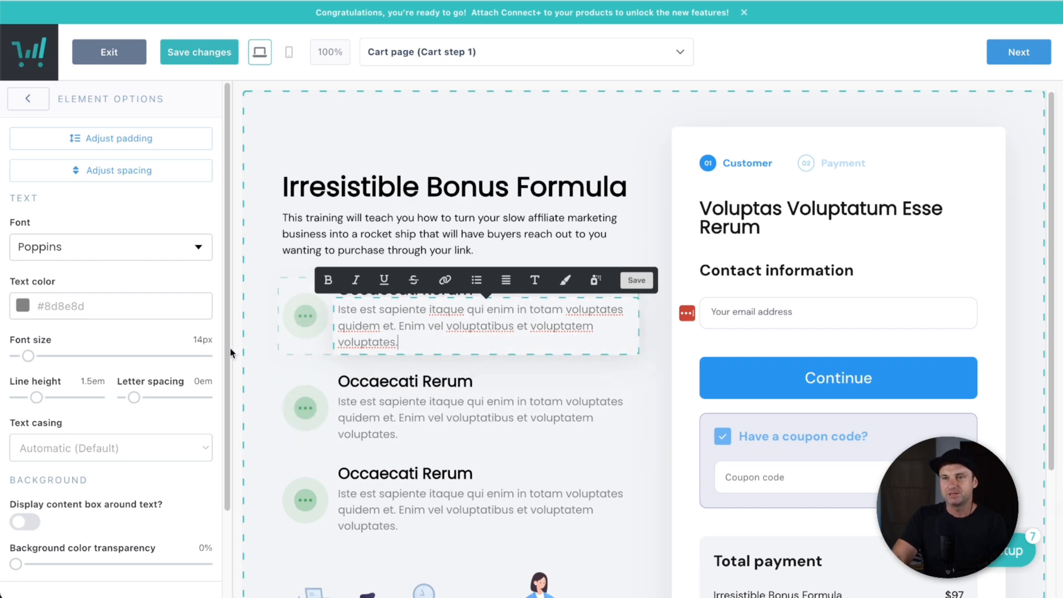
{"action": "left_click", "coordinate": [27, 98]}
Step: Insert the bonus formula product mockup image above the description paragraph
{"action": "left_click", "coordinate": [136, 235]}
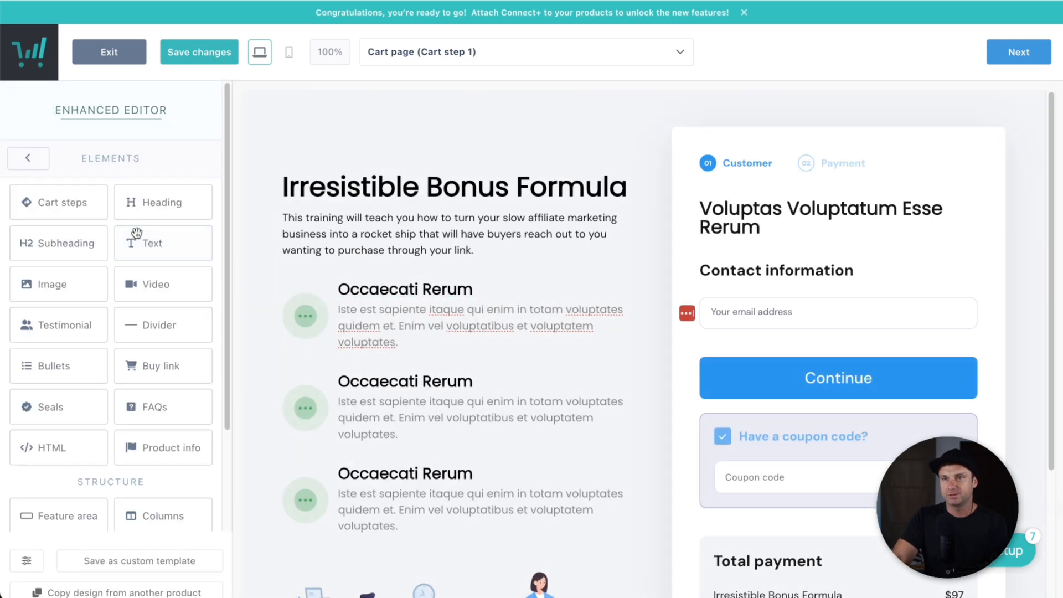
{"action": "left_click_drag", "start_coordinate": [28, 279], "coordinate": [380, 306]}
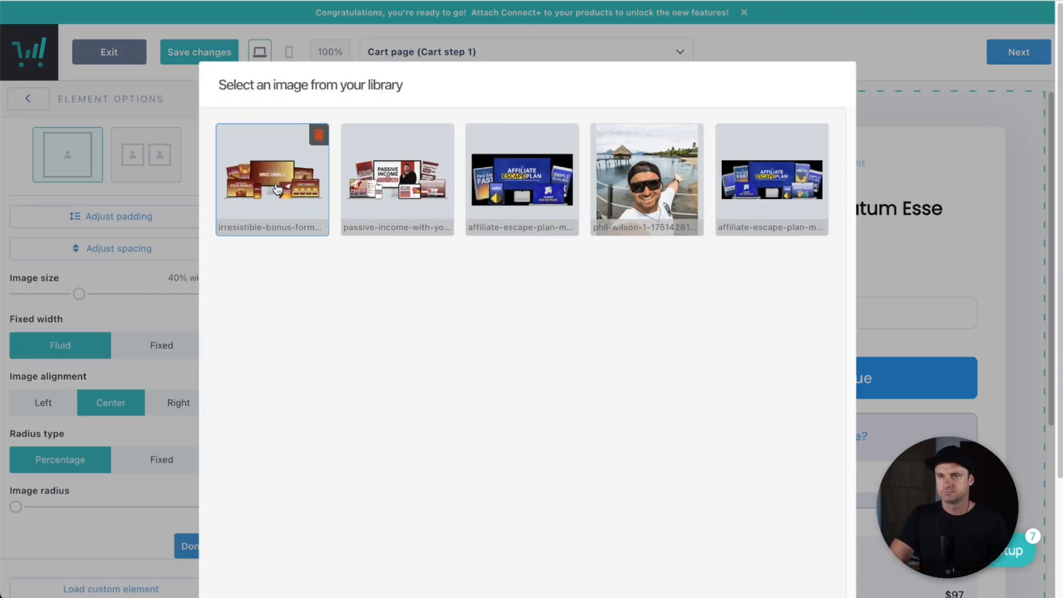
{"action": "scroll", "coordinate": [551, 393], "scroll_direction": "down", "scroll_amount": 3}
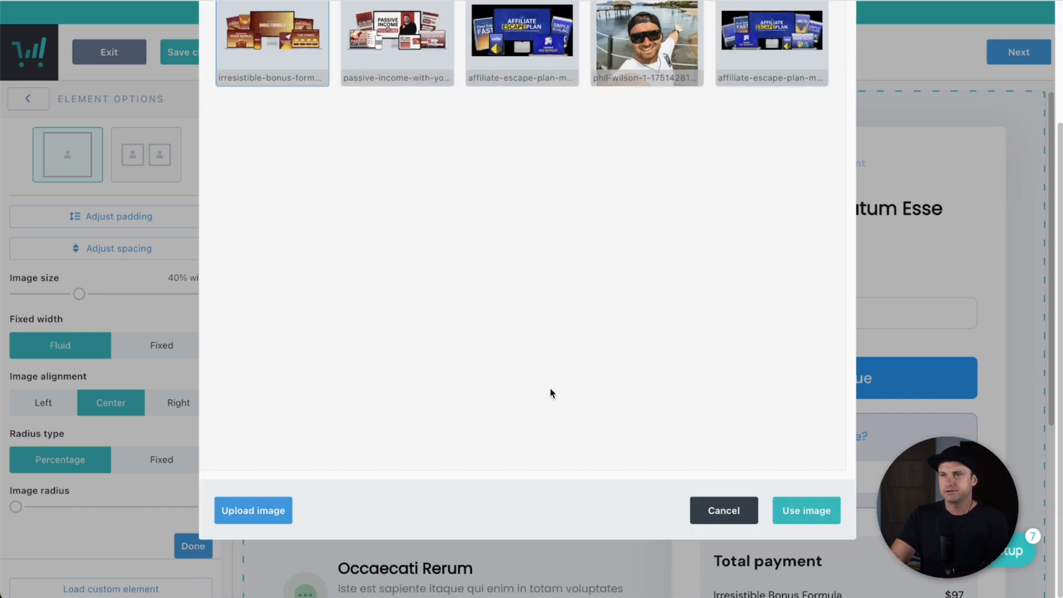
{"action": "left_click", "coordinate": [801, 511]}
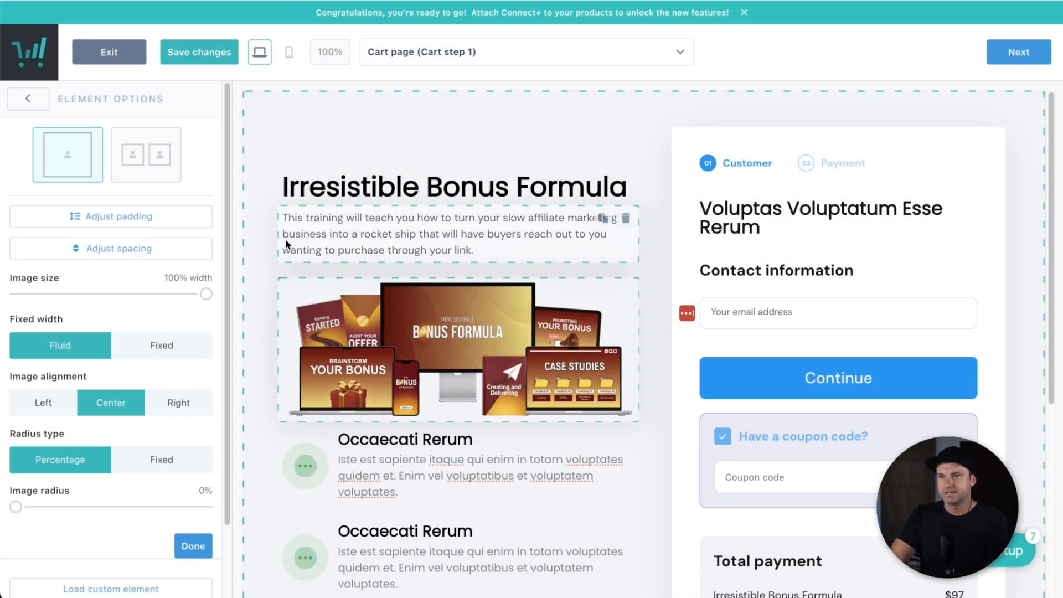
{"action": "left_click_drag", "start_coordinate": [603, 218], "coordinate": [405, 309]}
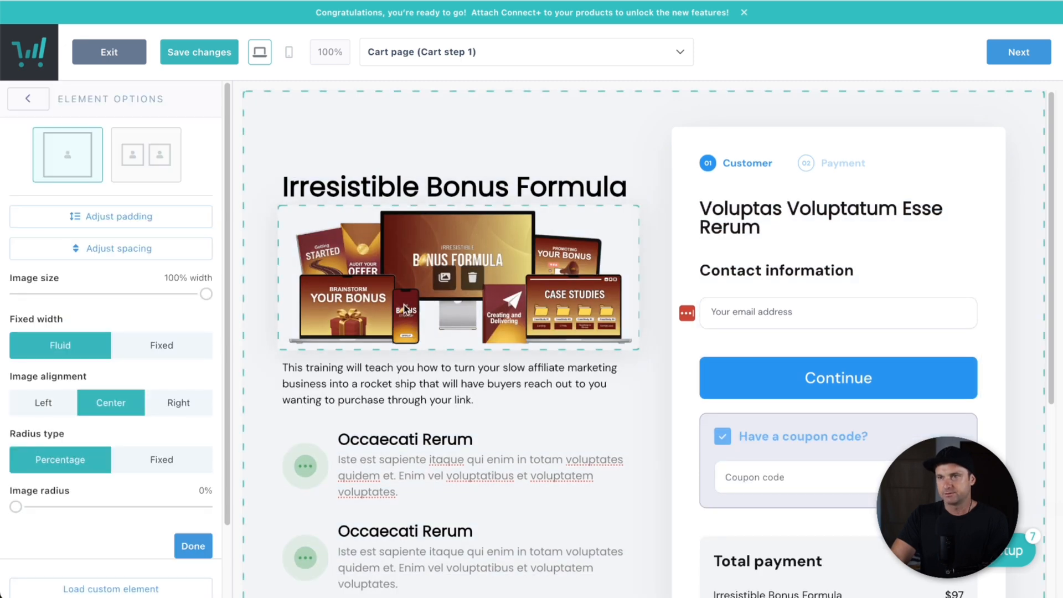
Step: Give the product image a top margin of 2
{"action": "left_click", "coordinate": [126, 252]}
{"action": "left_click_drag", "start_coordinate": [45, 206], "coordinate": [49, 205]}
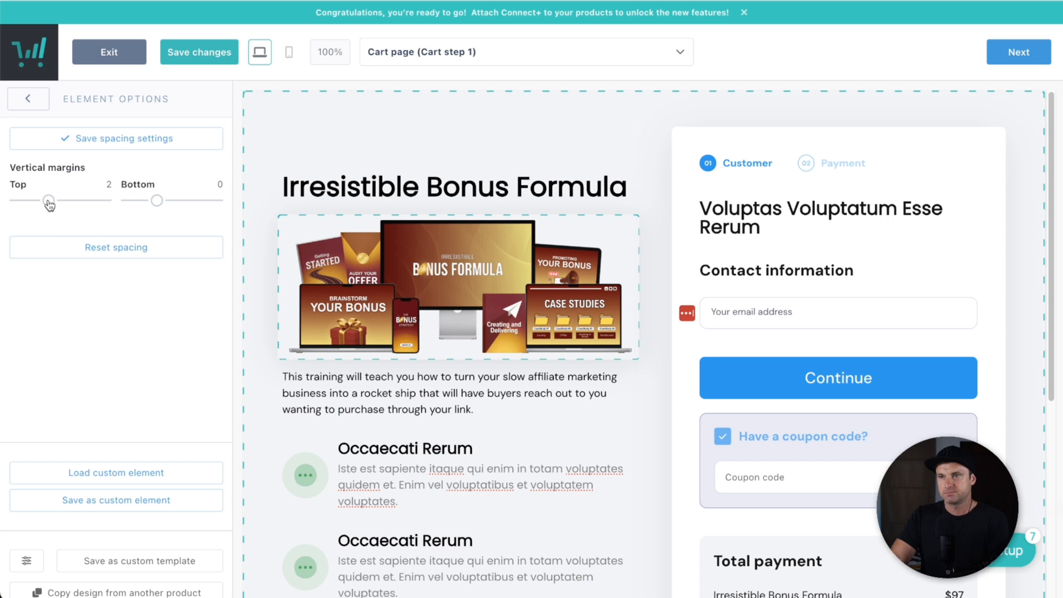
{"action": "left_click", "coordinate": [261, 289]}
Step: Preview the checkout's Payment step, then return to the Customer step
{"action": "scroll", "coordinate": [446, 374], "scroll_direction": "down", "scroll_amount": 6}
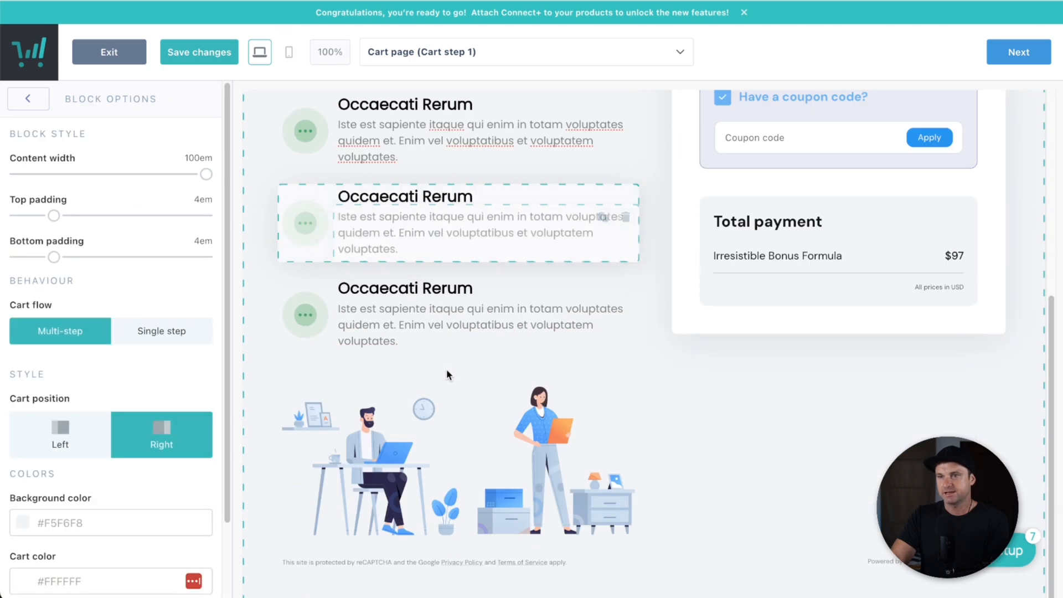
{"action": "scroll", "coordinate": [446, 374], "scroll_direction": "up", "scroll_amount": 6}
{"action": "scroll", "coordinate": [397, 465], "scroll_direction": "down", "scroll_amount": 4}
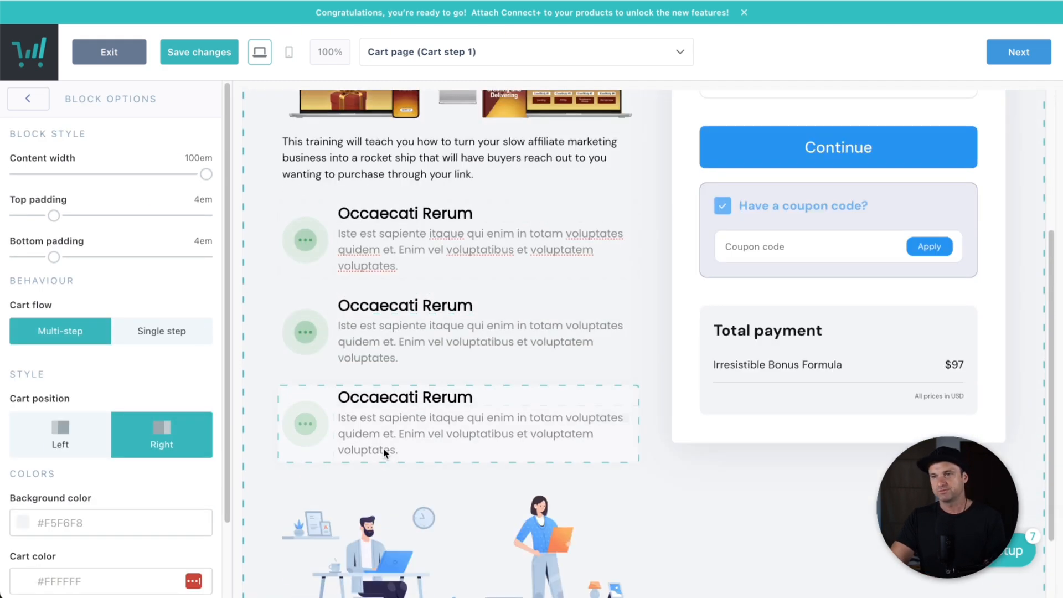
{"action": "scroll", "coordinate": [386, 454], "scroll_direction": "down", "scroll_amount": 1}
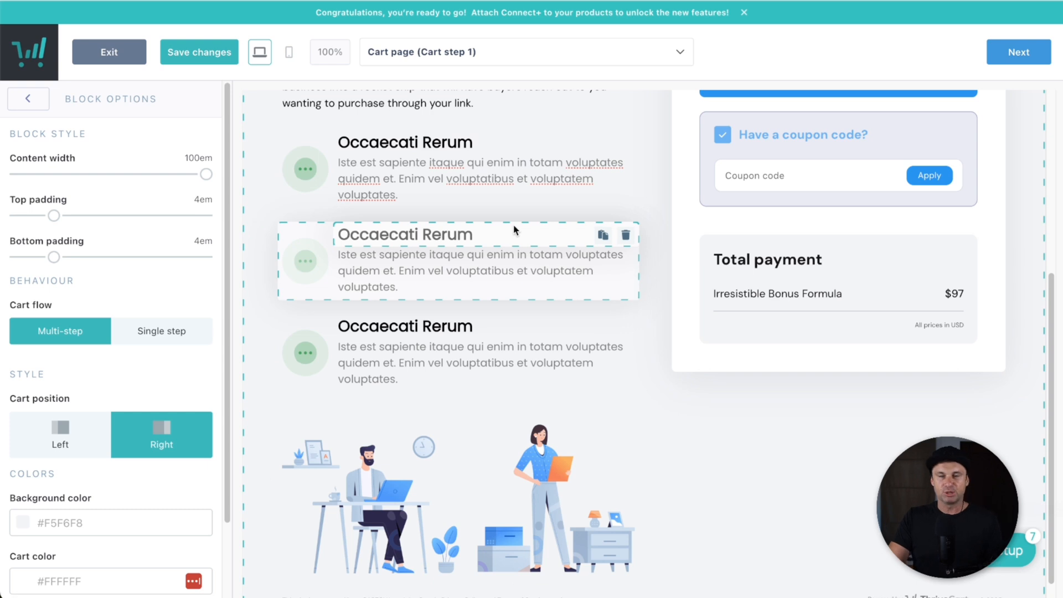
{"action": "scroll", "coordinate": [514, 229], "scroll_direction": "up", "scroll_amount": 4}
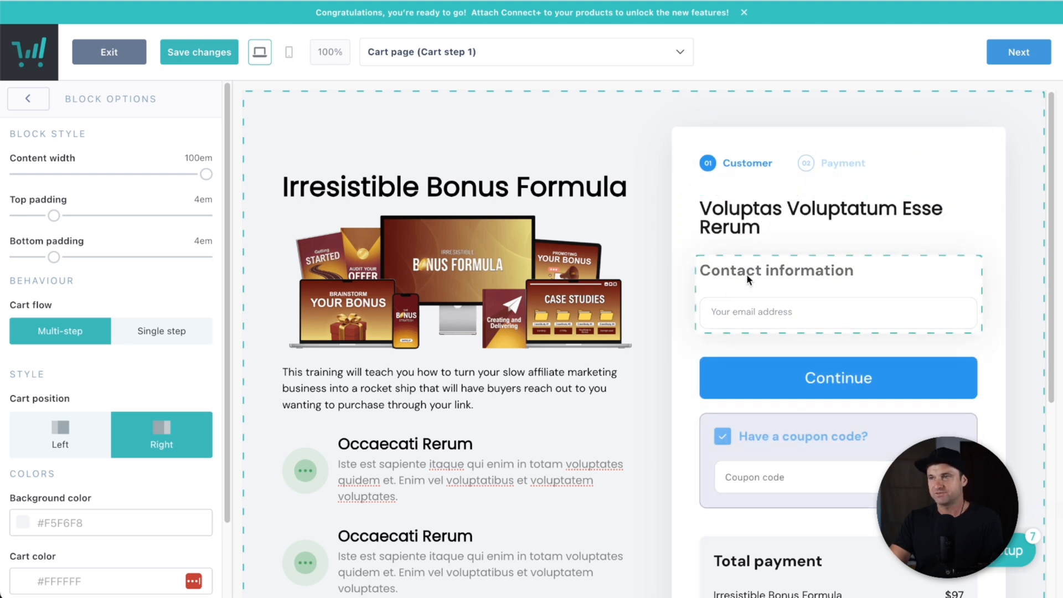
{"action": "left_click", "coordinate": [842, 165]}
{"action": "left_click", "coordinate": [842, 165]}
{"action": "scroll", "coordinate": [831, 422], "scroll_direction": "down", "scroll_amount": 3}
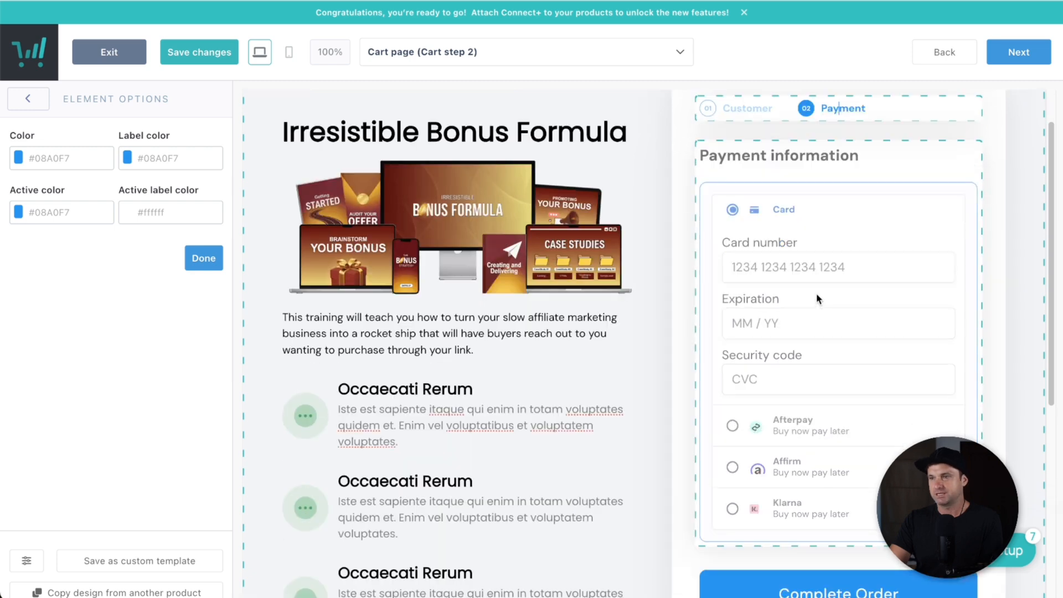
{"action": "scroll", "coordinate": [753, 387], "scroll_direction": "down", "scroll_amount": 3}
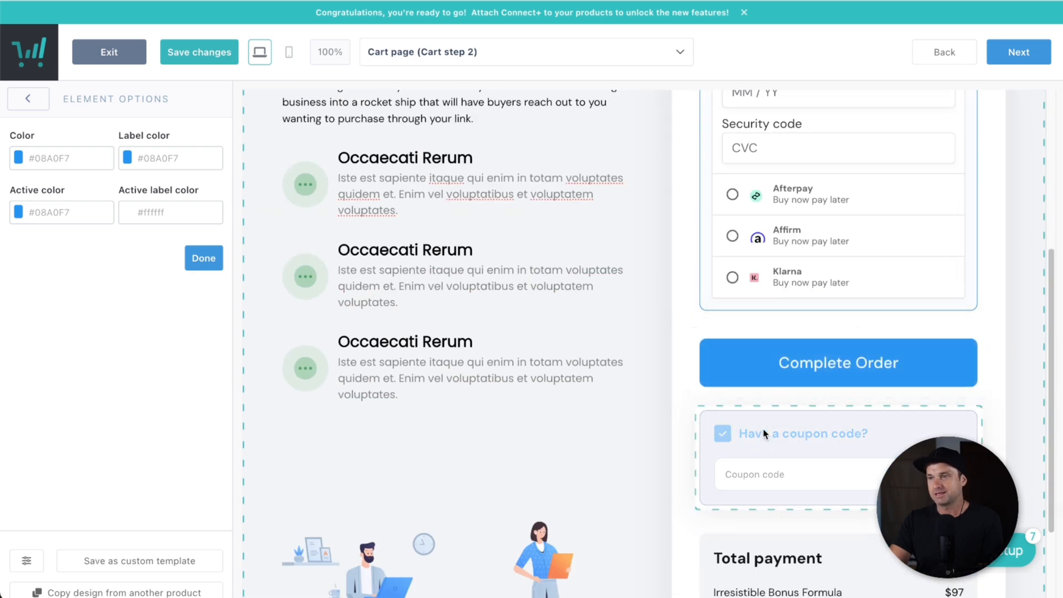
{"action": "scroll", "coordinate": [752, 221], "scroll_direction": "up", "scroll_amount": 6}
{"action": "left_click", "coordinate": [745, 169]}
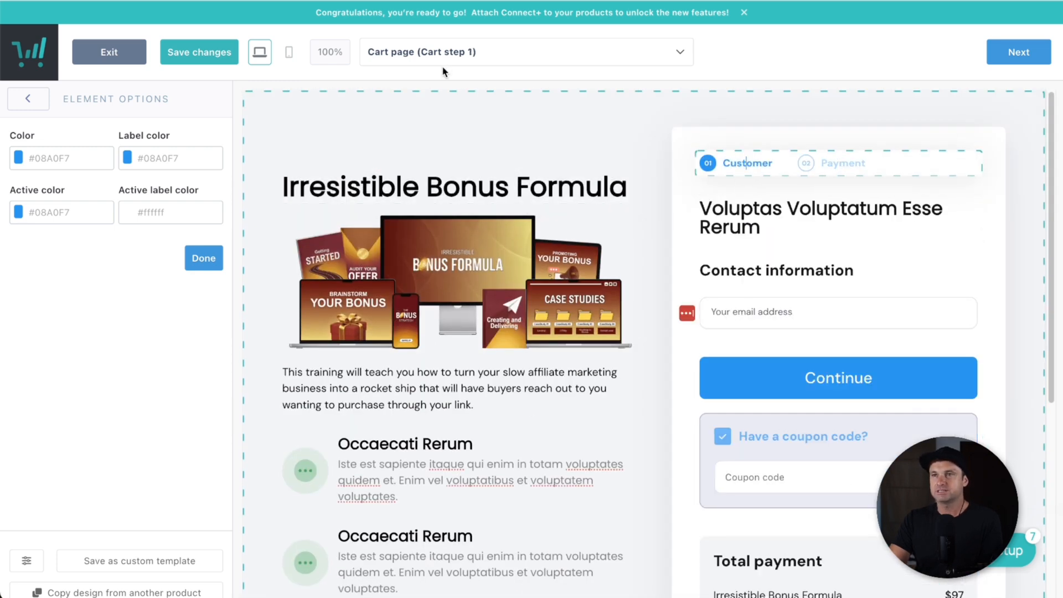
Step: Switch the cart block's Cart flow to Single step
{"action": "left_click", "coordinate": [27, 99]}
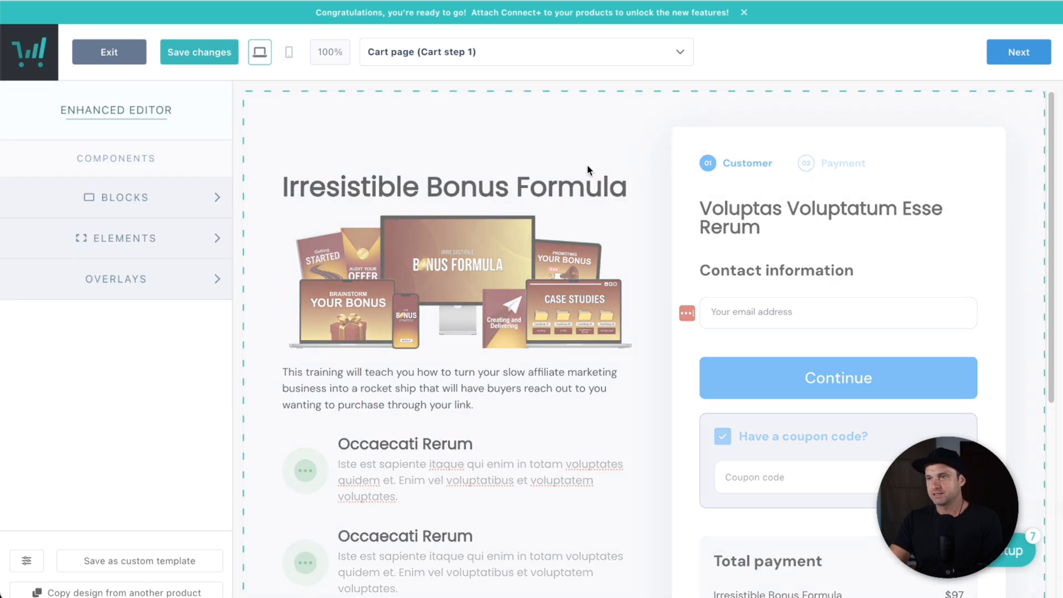
{"action": "left_click", "coordinate": [950, 279]}
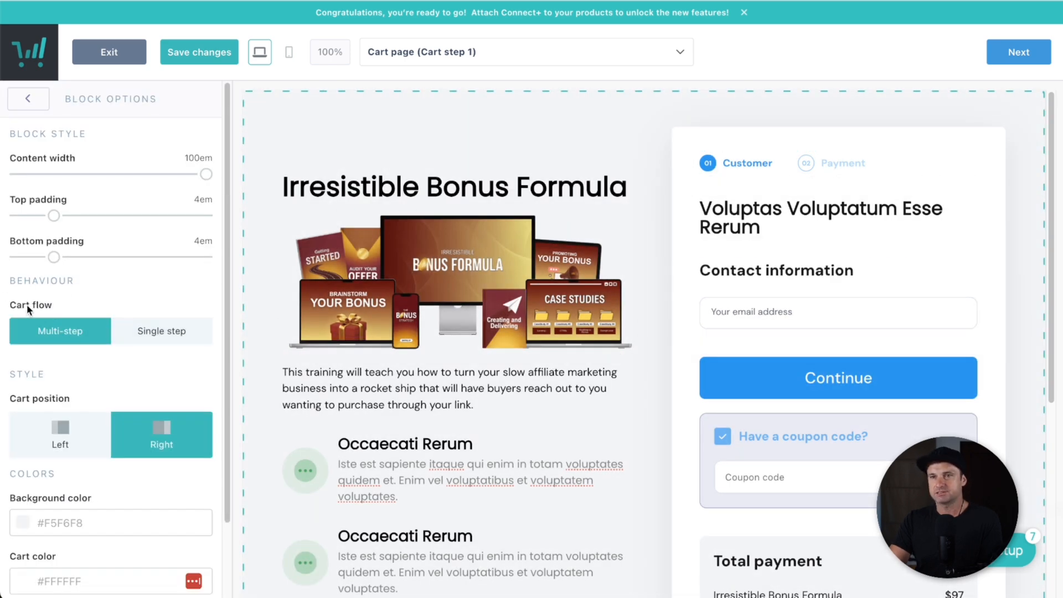
{"action": "left_click", "coordinate": [168, 332]}
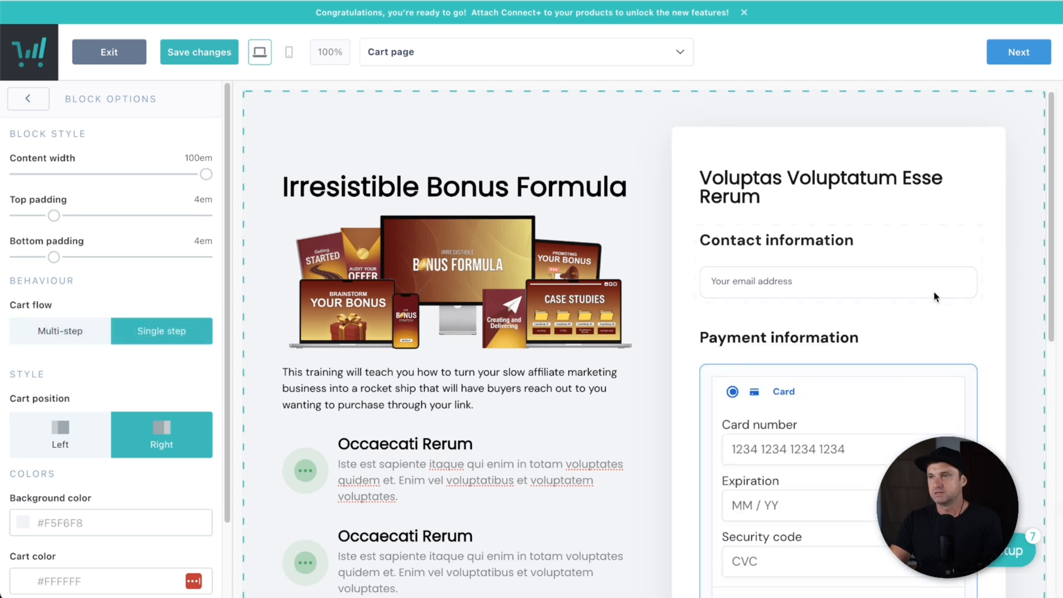
Step: Replace the checkout heading's placeholder text with 'Your Details'
{"action": "scroll", "coordinate": [922, 271], "scroll_direction": "down", "scroll_amount": 8}
{"action": "scroll", "coordinate": [908, 235], "scroll_direction": "up", "scroll_amount": 5}
{"action": "scroll", "coordinate": [899, 224], "scroll_direction": "up", "scroll_amount": 4}
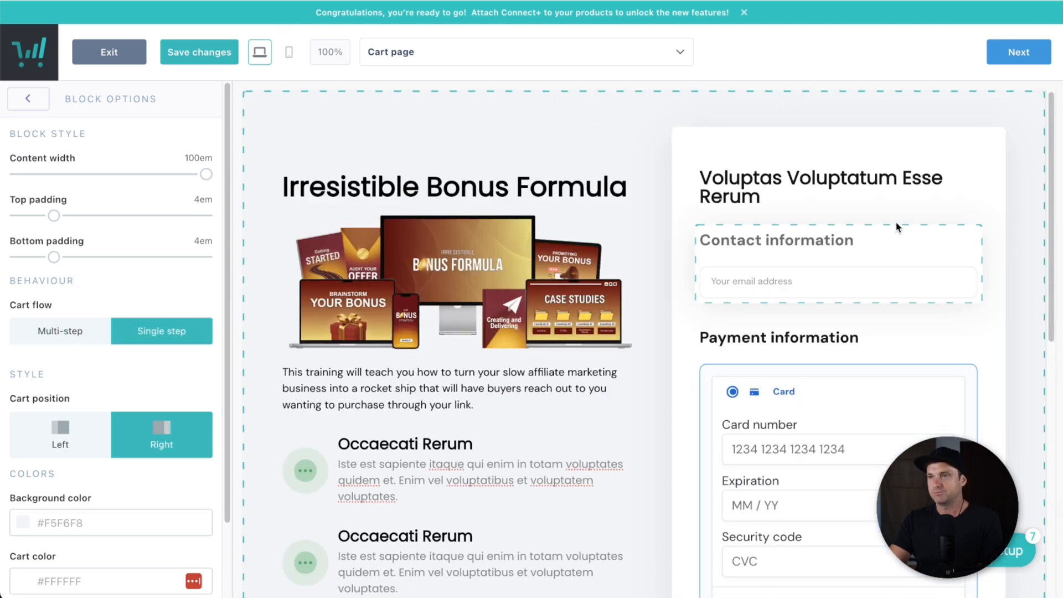
{"action": "left_click", "coordinate": [864, 189]}
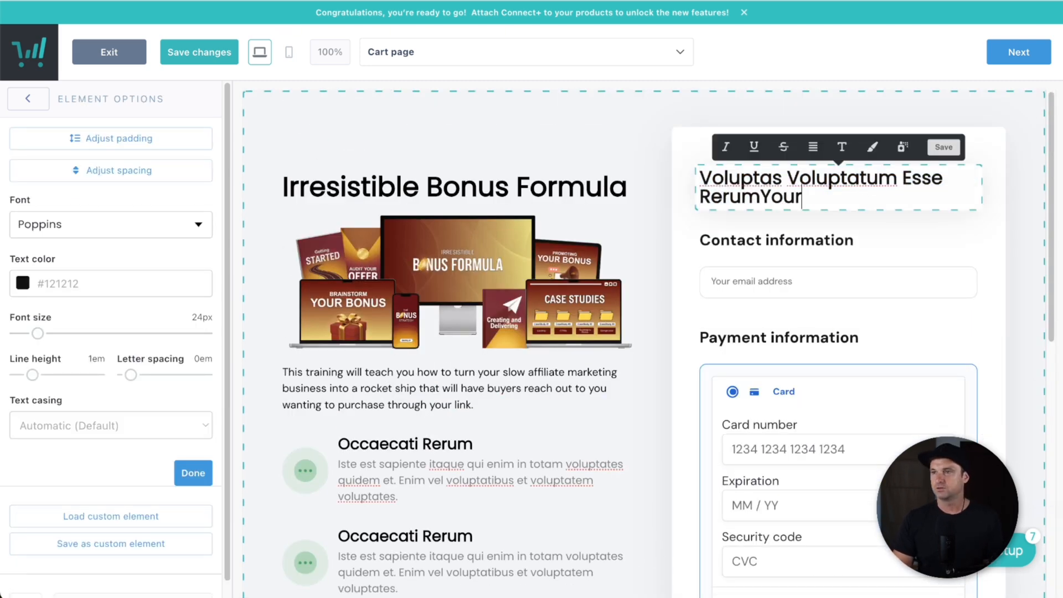
{"action": "key", "text": "ctrl+a"}
{"action": "key", "text": "BackSpace"}
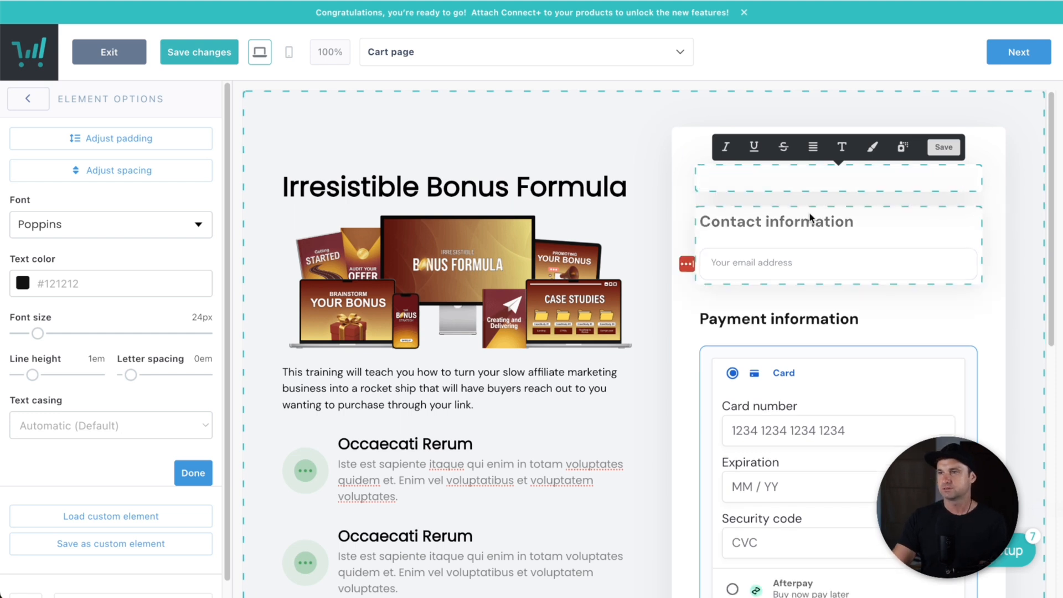
{"action": "type", "text": "Your"}
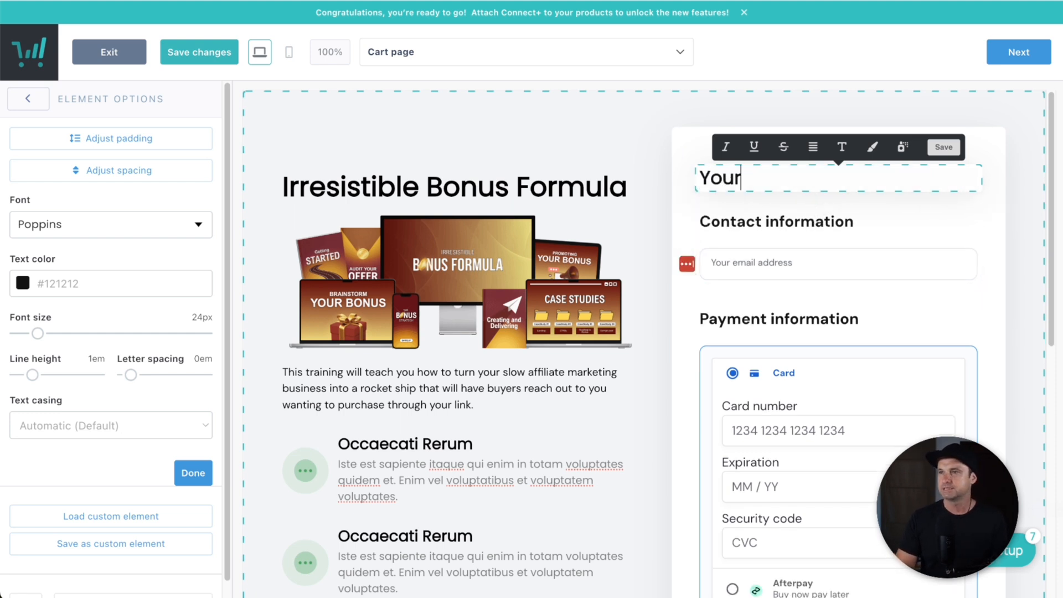
{"action": "type", "text": " Details"}
{"action": "left_click", "coordinate": [835, 238]}
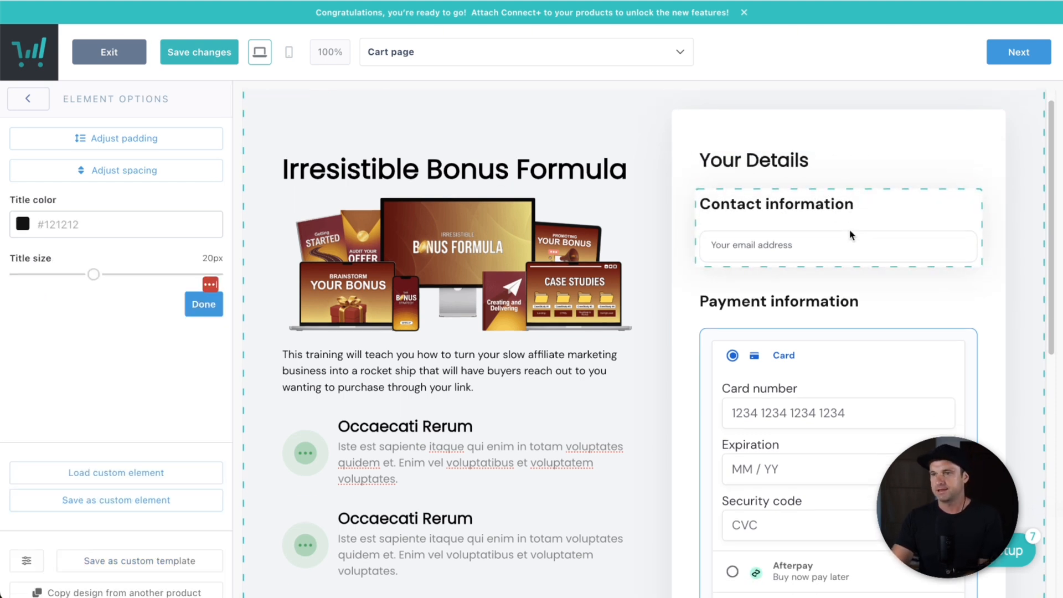
Step: Review the coupon code box settings, then advance to the Success page
{"action": "scroll", "coordinate": [827, 230], "scroll_direction": "down", "scroll_amount": 5}
{"action": "scroll", "coordinate": [815, 377], "scroll_direction": "down", "scroll_amount": 4}
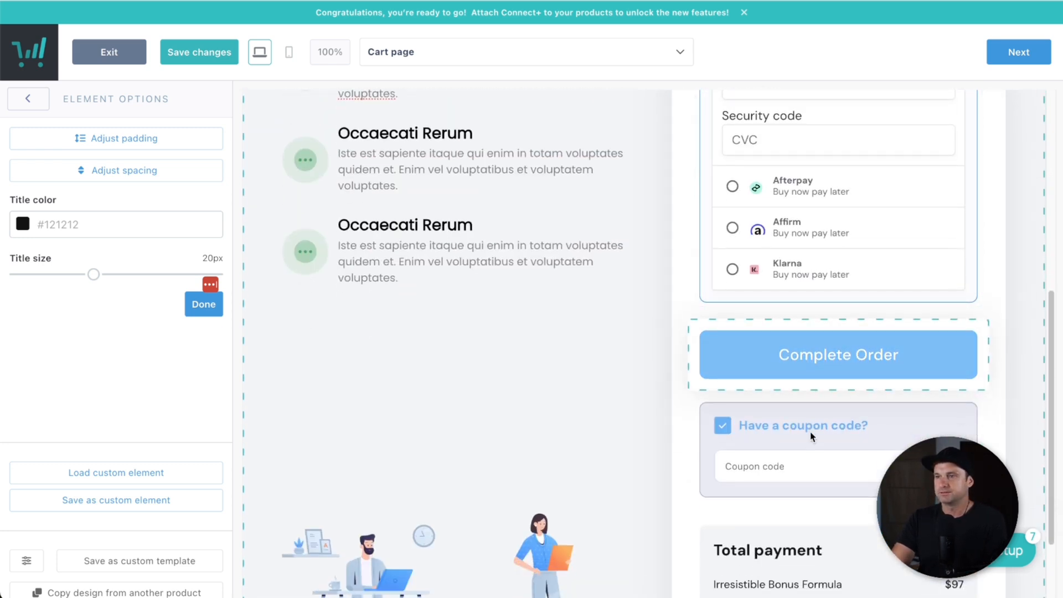
{"action": "left_click", "coordinate": [870, 363]}
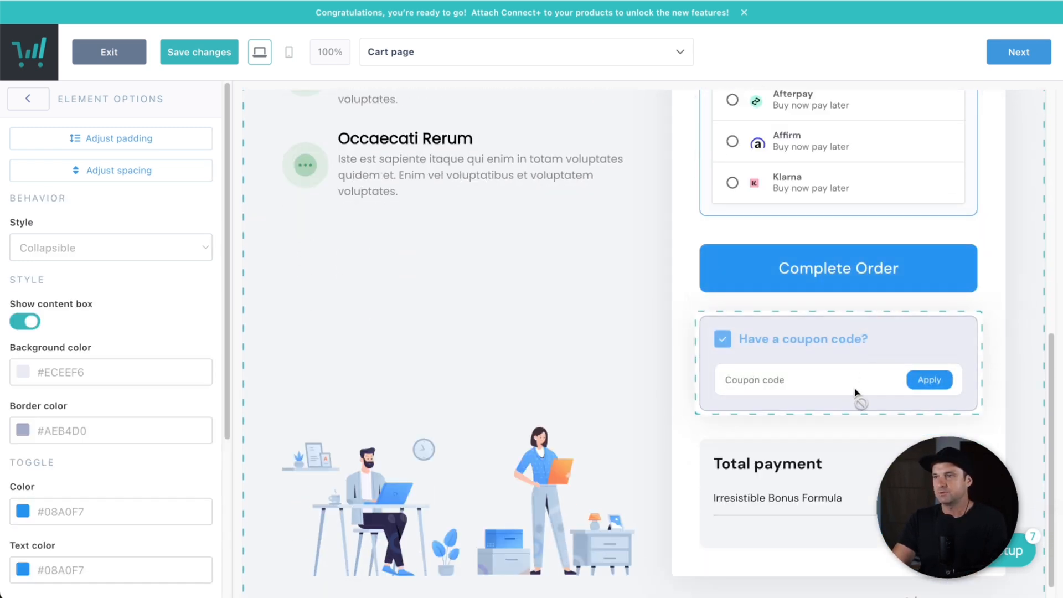
{"action": "scroll", "coordinate": [885, 359], "scroll_direction": "up", "scroll_amount": 6}
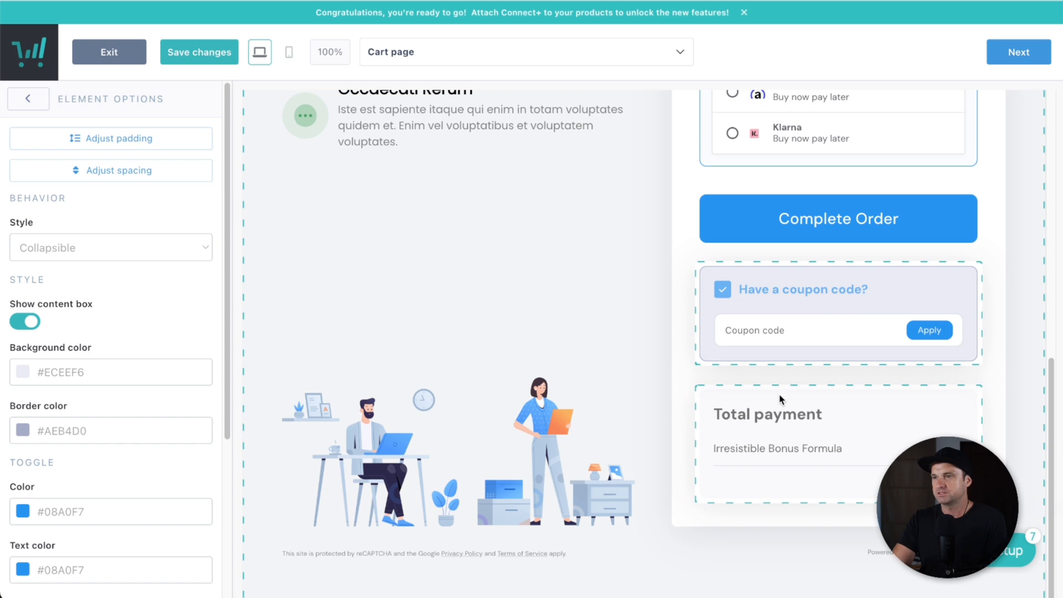
{"action": "scroll", "coordinate": [834, 301], "scroll_direction": "down", "scroll_amount": 3}
{"action": "scroll", "coordinate": [782, 352], "scroll_direction": "up", "scroll_amount": 2}
{"action": "scroll", "coordinate": [781, 352], "scroll_direction": "up", "scroll_amount": 3}
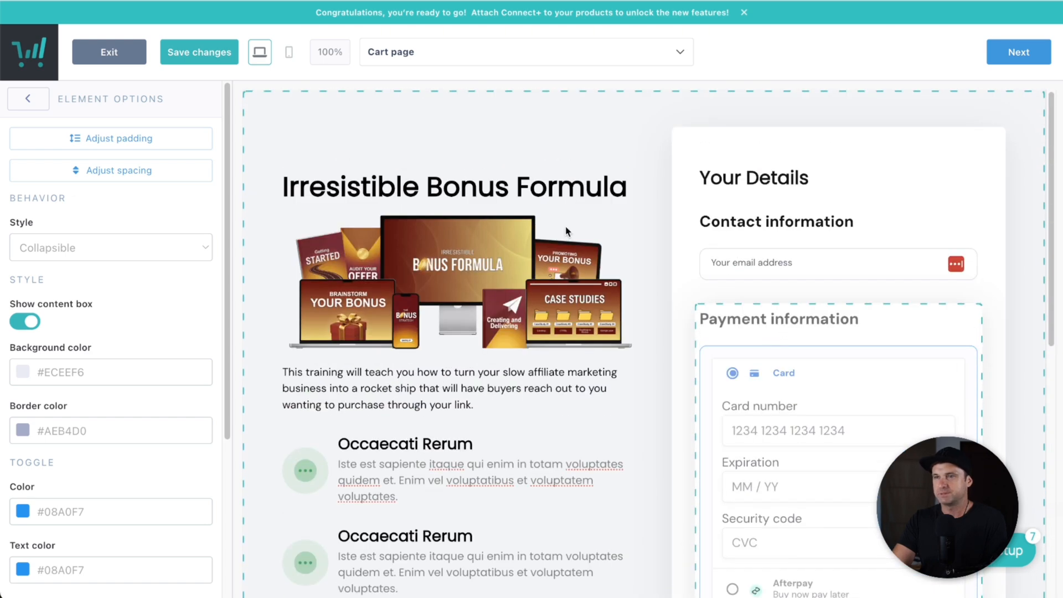
{"action": "scroll", "coordinate": [364, 542], "scroll_direction": "down", "scroll_amount": 9}
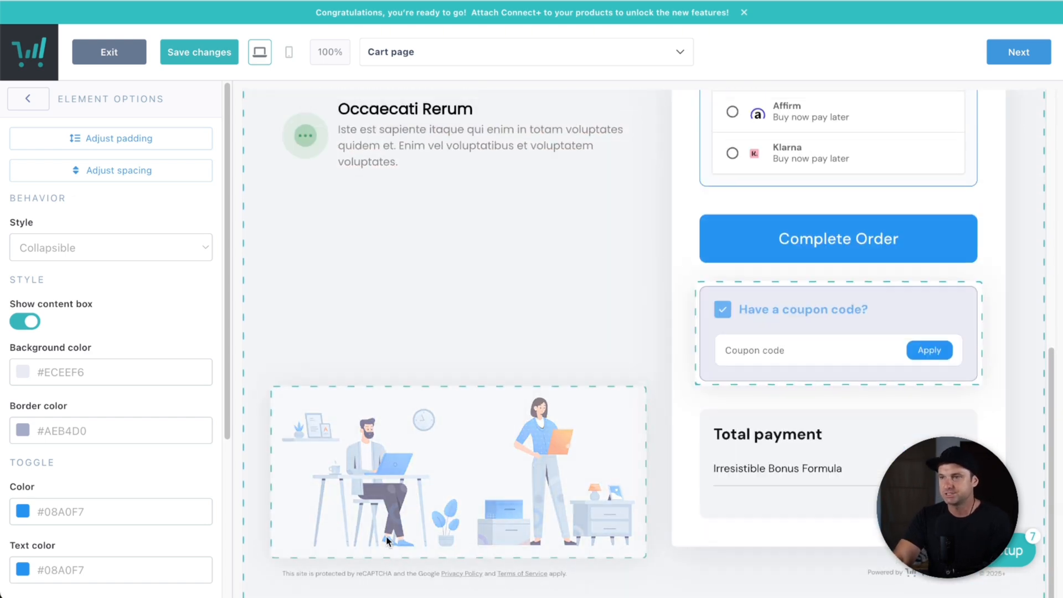
{"action": "scroll", "coordinate": [387, 540], "scroll_direction": "up", "scroll_amount": 9}
{"action": "left_click", "coordinate": [1018, 53]}
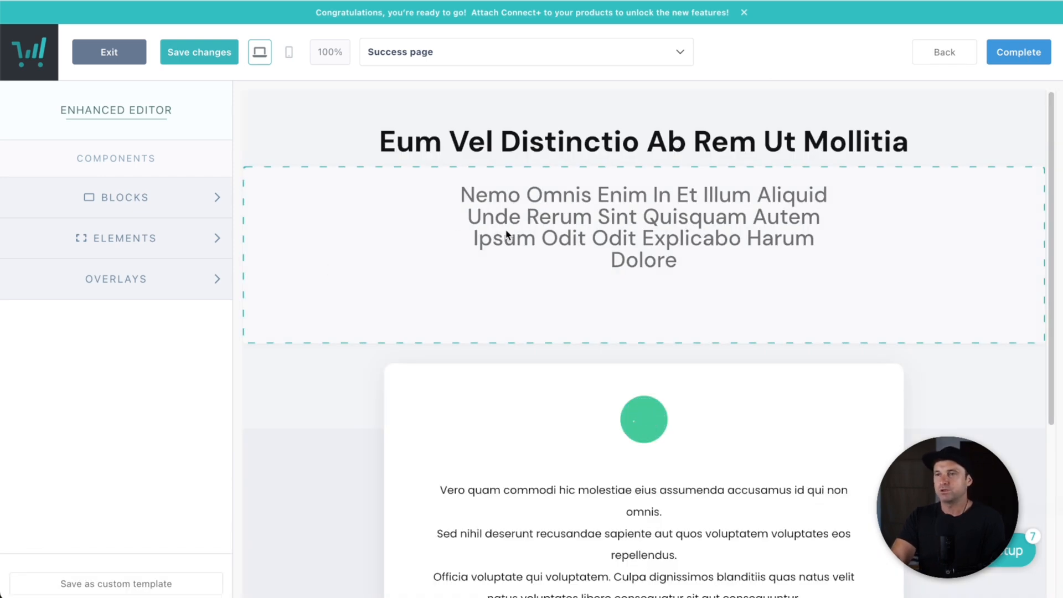
Step: Narrow the success page content block to a width of 40em
{"action": "scroll", "coordinate": [585, 177], "scroll_direction": "down", "scroll_amount": 5}
{"action": "scroll", "coordinate": [585, 177], "scroll_direction": "up", "scroll_amount": 5}
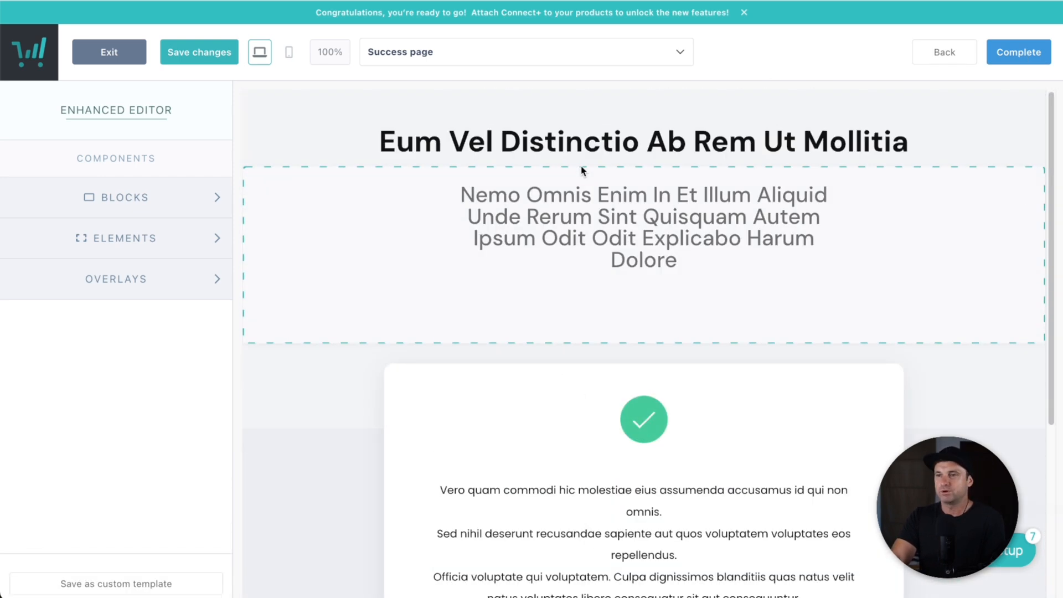
{"action": "left_click", "coordinate": [306, 458]}
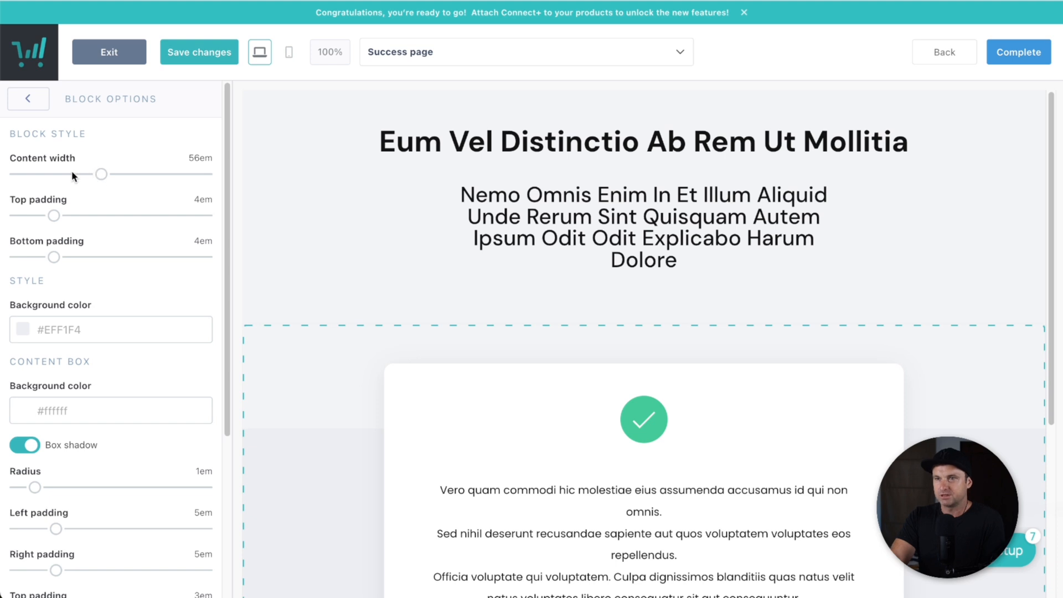
{"action": "left_click_drag", "start_coordinate": [102, 176], "coordinate": [63, 176]}
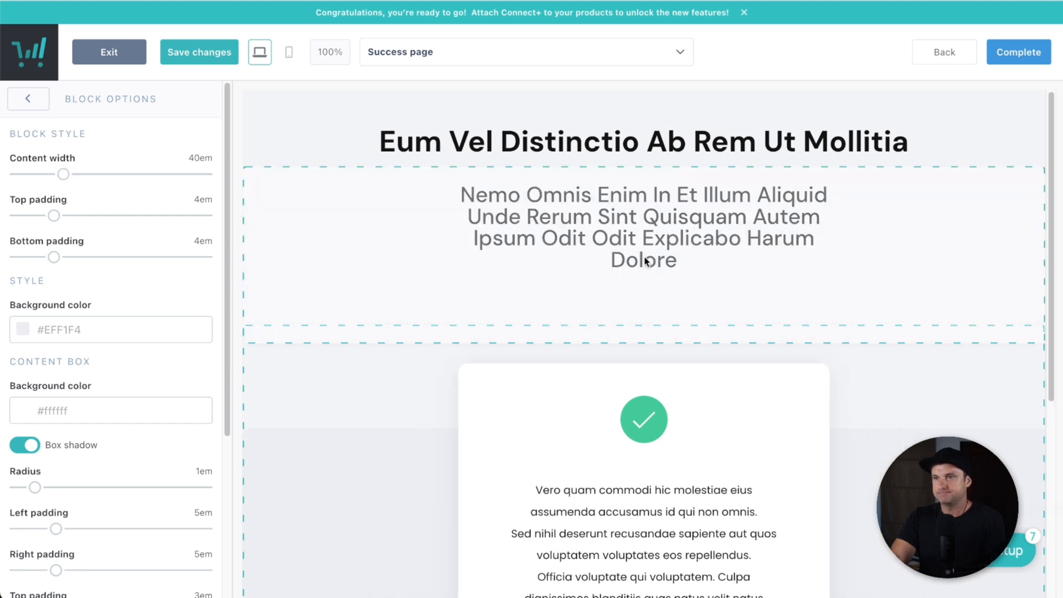
Step: Change the success heading to 'Congratulations, You're In!' with a 33px font size
{"action": "left_click", "coordinate": [572, 281]}
{"action": "left_click", "coordinate": [496, 217]}
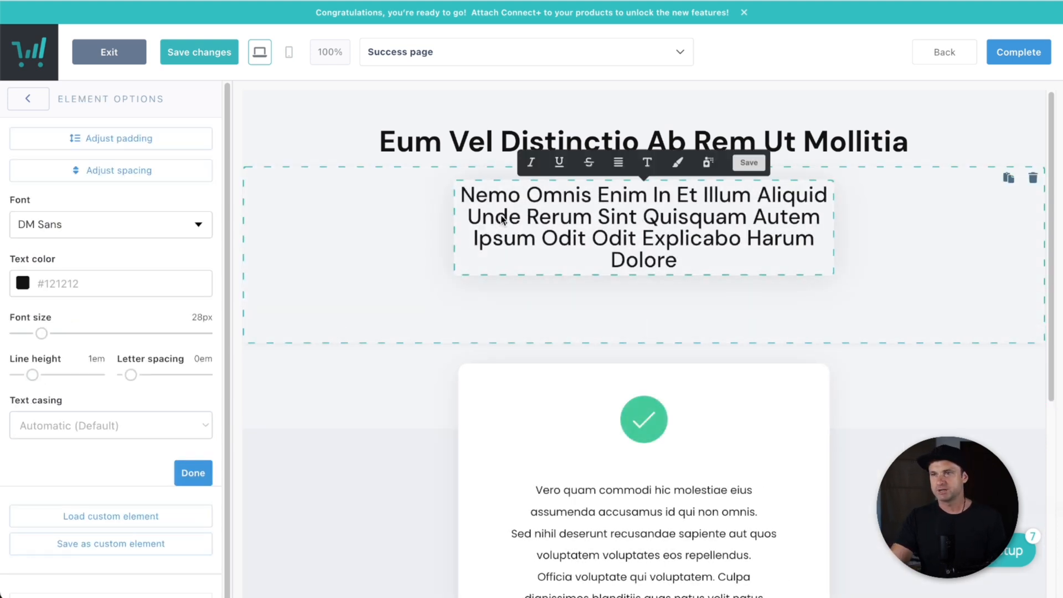
{"action": "left_click", "coordinate": [497, 139]}
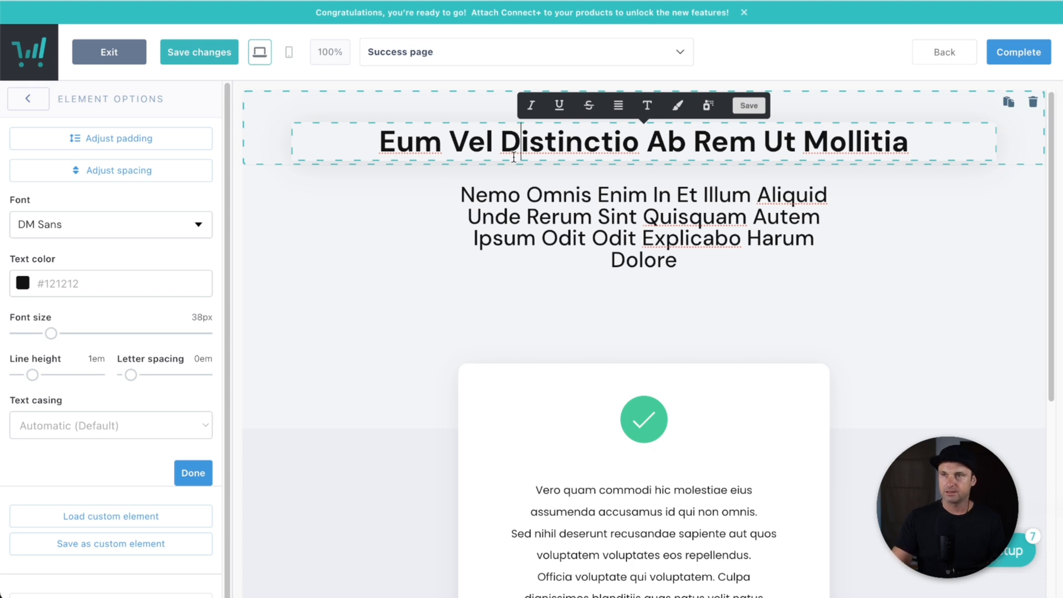
{"action": "triple_click", "coordinate": [468, 147]}
{"action": "type", "text": "Congratlu"}
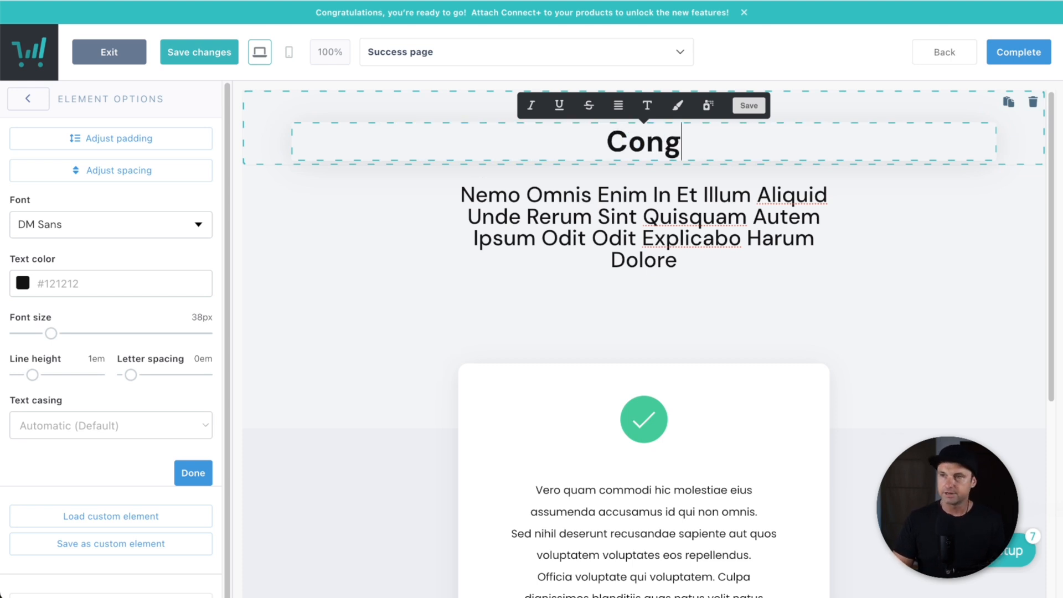
{"action": "key", "text": "BackSpace"}
{"action": "key", "text": "BackSpace"}
{"action": "type", "text": "ulations You're In!"}
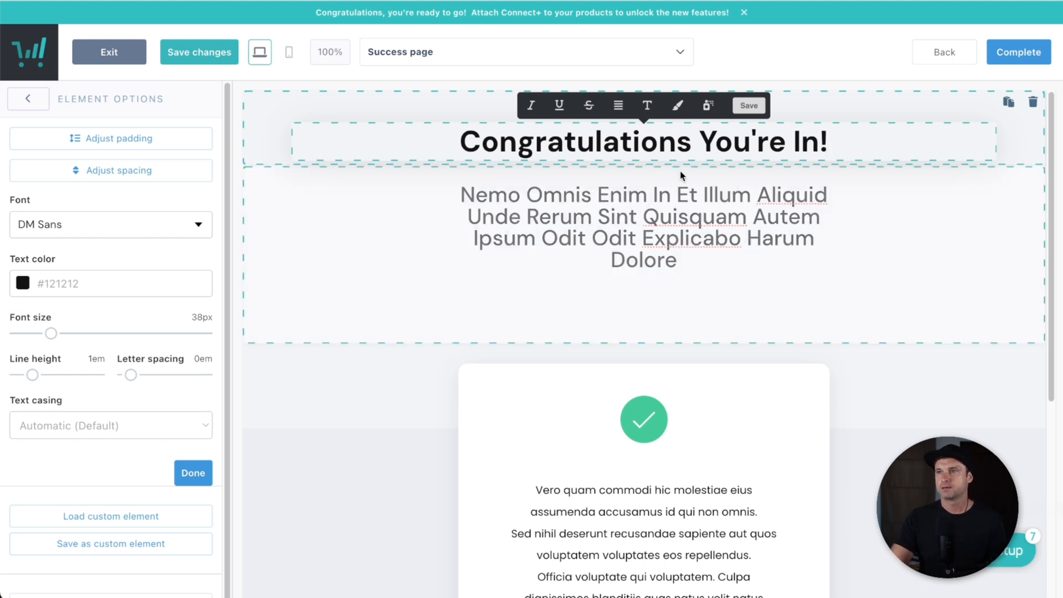
{"action": "left_click", "coordinate": [687, 138]}
{"action": "type", "text": ","}
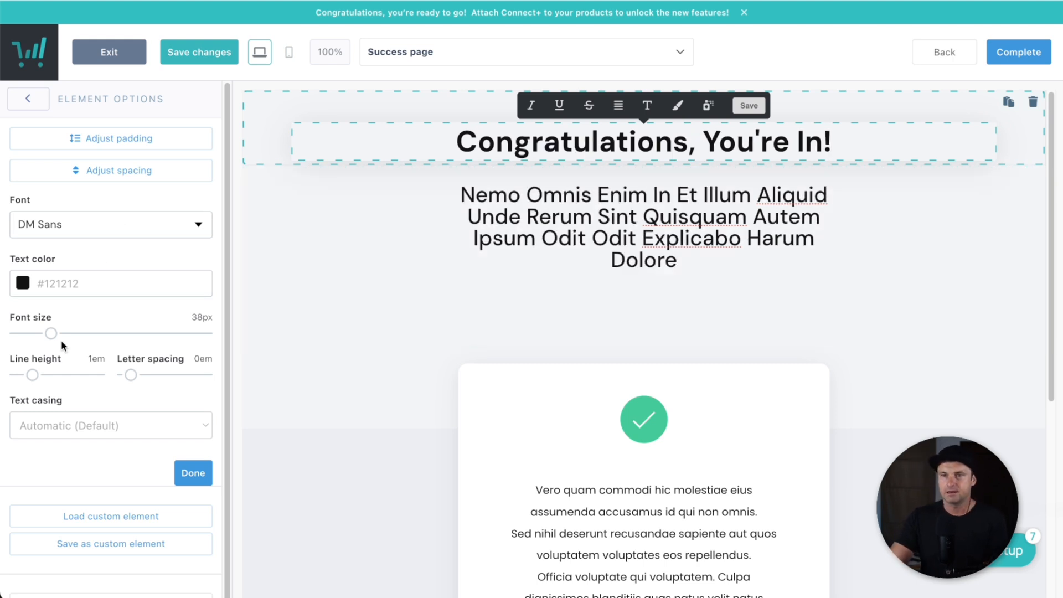
{"action": "left_click_drag", "start_coordinate": [52, 336], "coordinate": [49, 336]}
Step: Replace the subheading with the Irresistible Bonus Offer enrolment and emailed-info message at 21px
{"action": "double_click", "coordinate": [675, 199]}
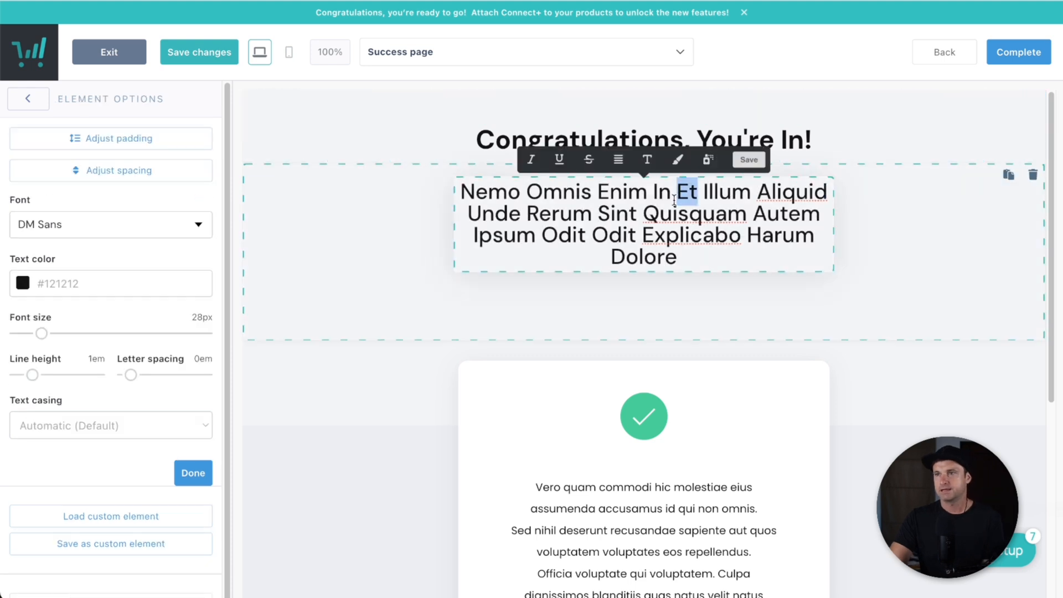
{"action": "key", "text": "ctrl+a"}
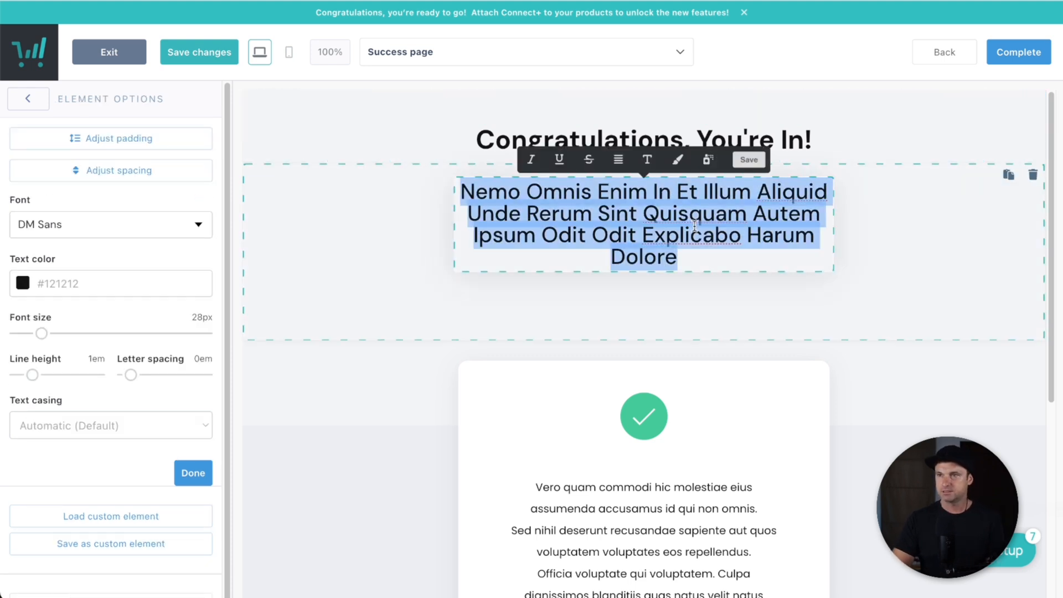
{"action": "type", "text": "You have successf"}
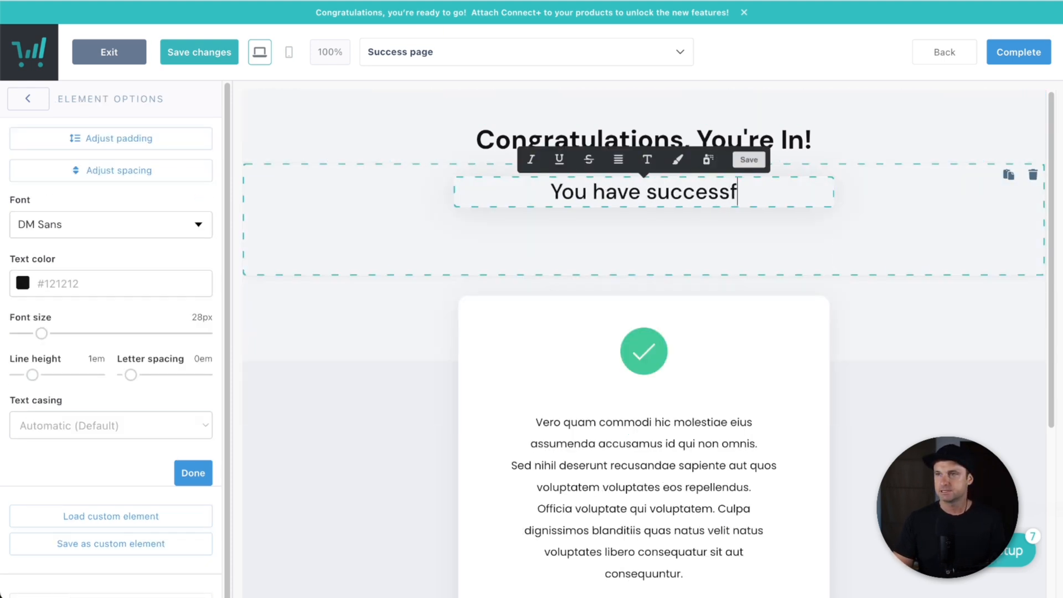
{"action": "type", "text": "ully enrolled in In"}
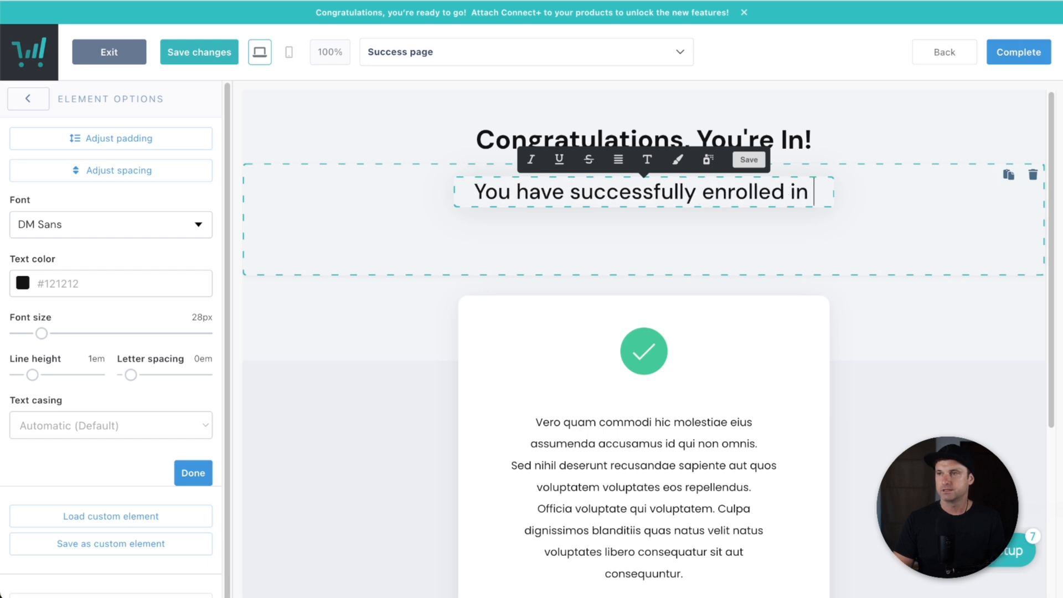
{"action": "key", "text": "BackSpace"}
{"action": "key", "text": "BackSpace"}
{"action": "type", "text": "the Irres"}
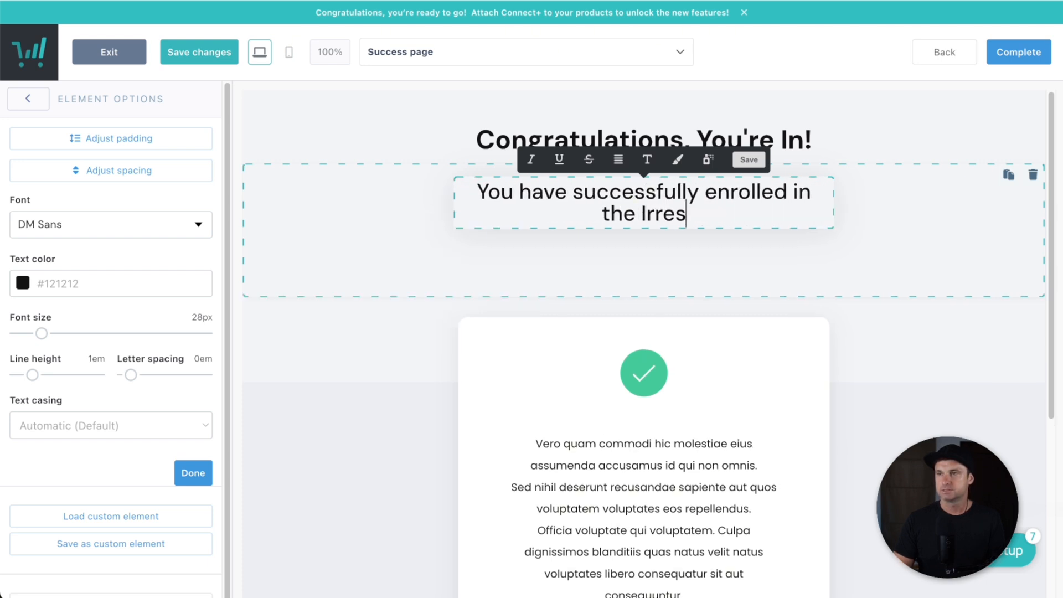
{"action": "type", "text": "istible BOnus Fo"}
{"action": "key", "text": "BackSpace"}
{"action": "key", "text": "BackSpace"}
{"action": "key", "text": "BackSpace"}
{"action": "key", "text": "BackSpace"}
{"action": "key", "text": "BackSpace"}
{"action": "key", "text": "BackSpace"}
{"action": "key", "text": "BackSpace"}
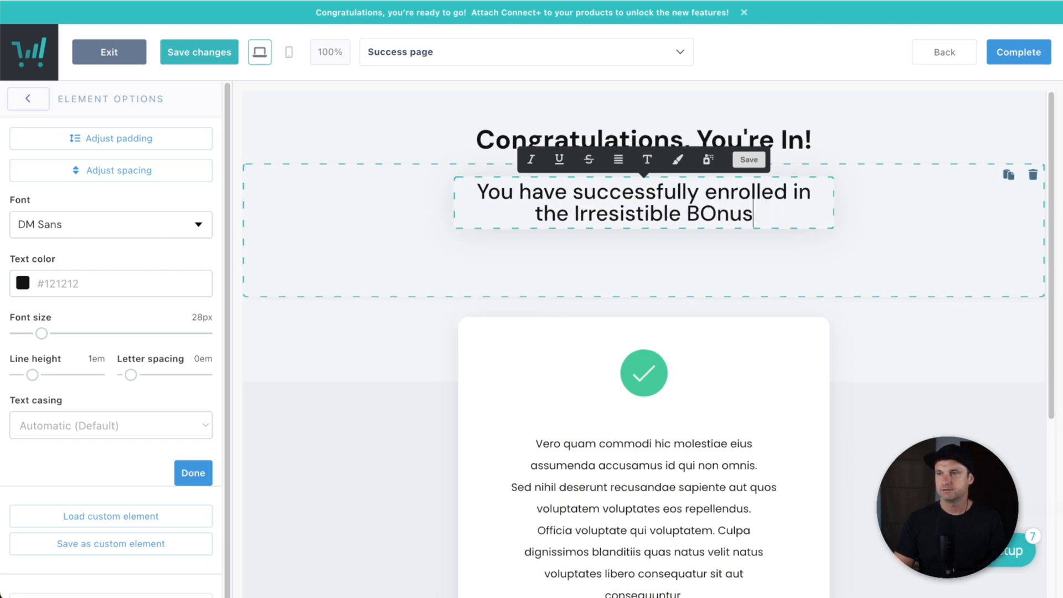
{"action": "type", "text": "onus F"}
{"action": "key", "text": "BackSpace"}
{"action": "key", "text": "BackSpace"}
{"action": "type", "text": "Offer"}
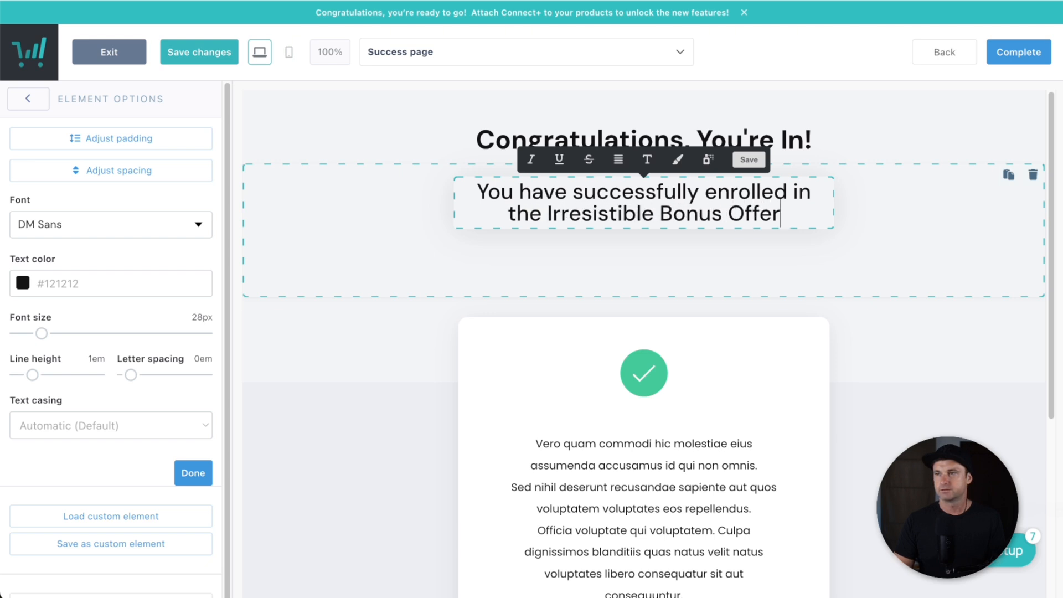
{"action": "type", "text": ", your order d"}
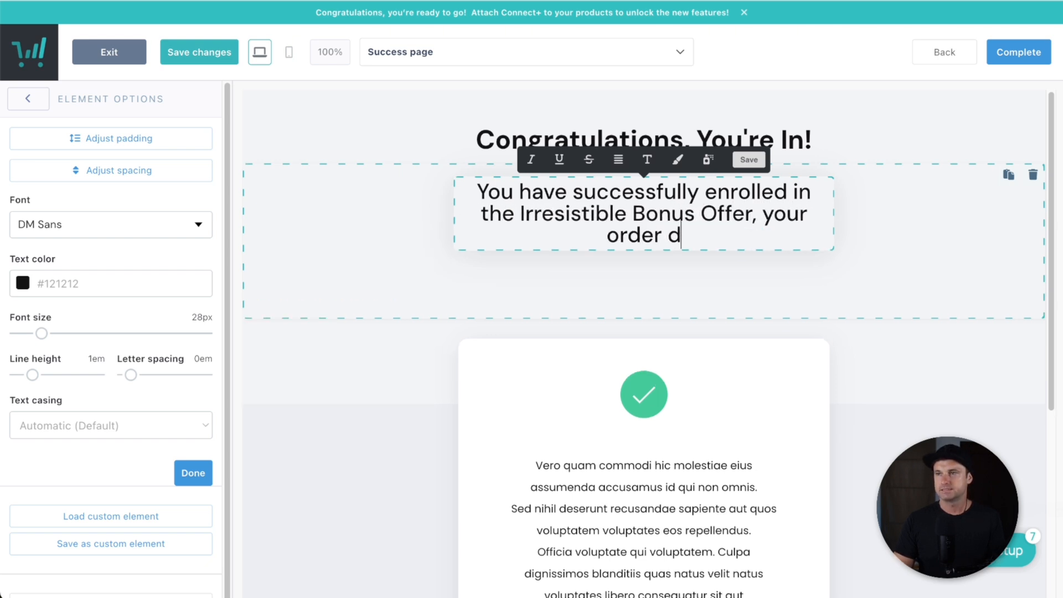
{"action": "type", "text": "etails are as bel"}
{"action": "key", "text": "BackSpace"}
{"action": "key", "text": "BackSpace"}
{"action": "type", "text": "b"}
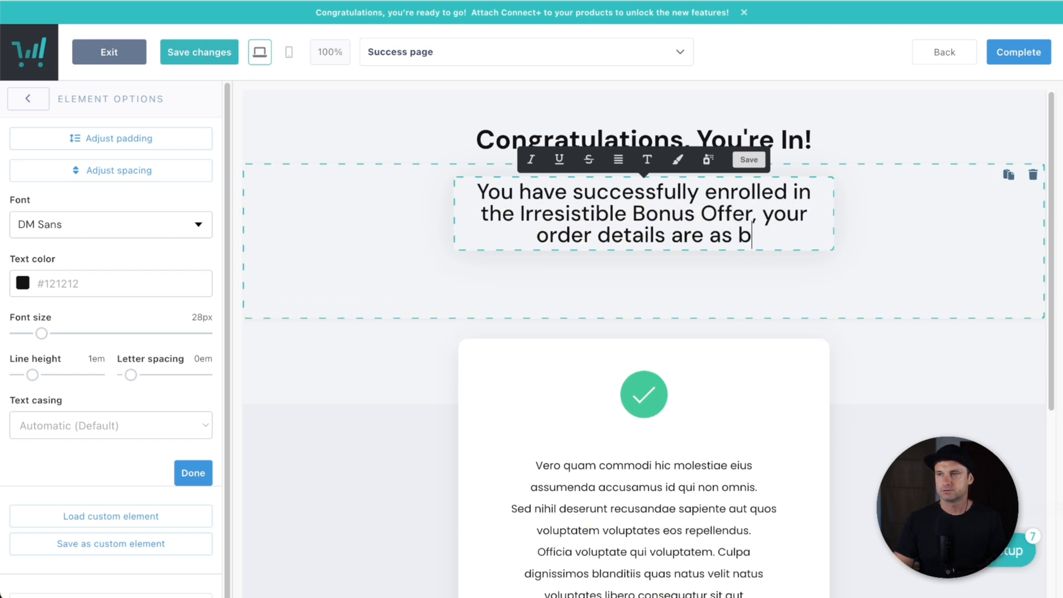
{"action": "type", "text": "elow and you've been sent "}
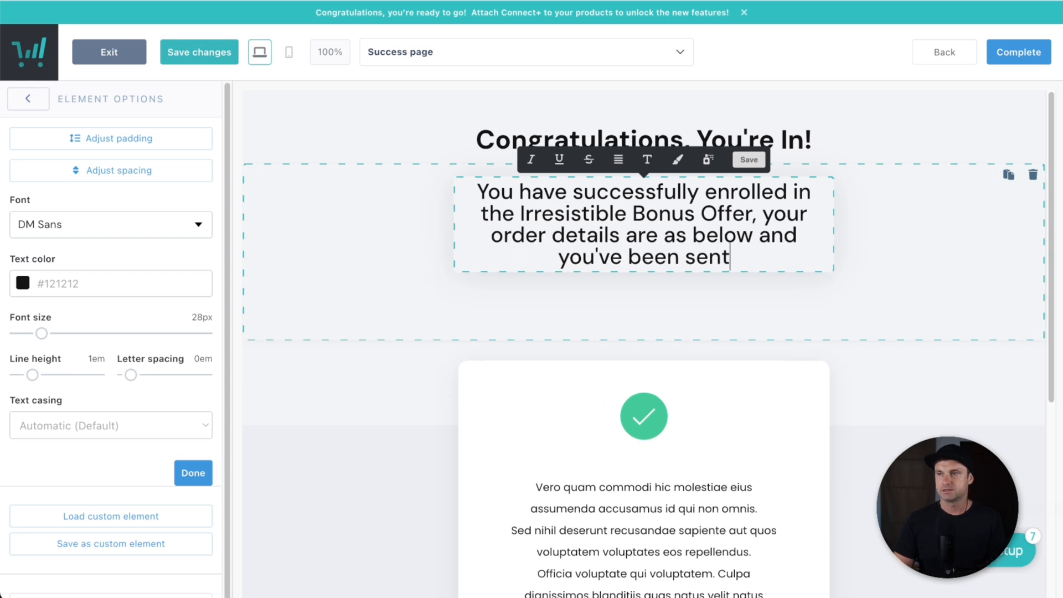
{"action": "type", "text": "an email "}
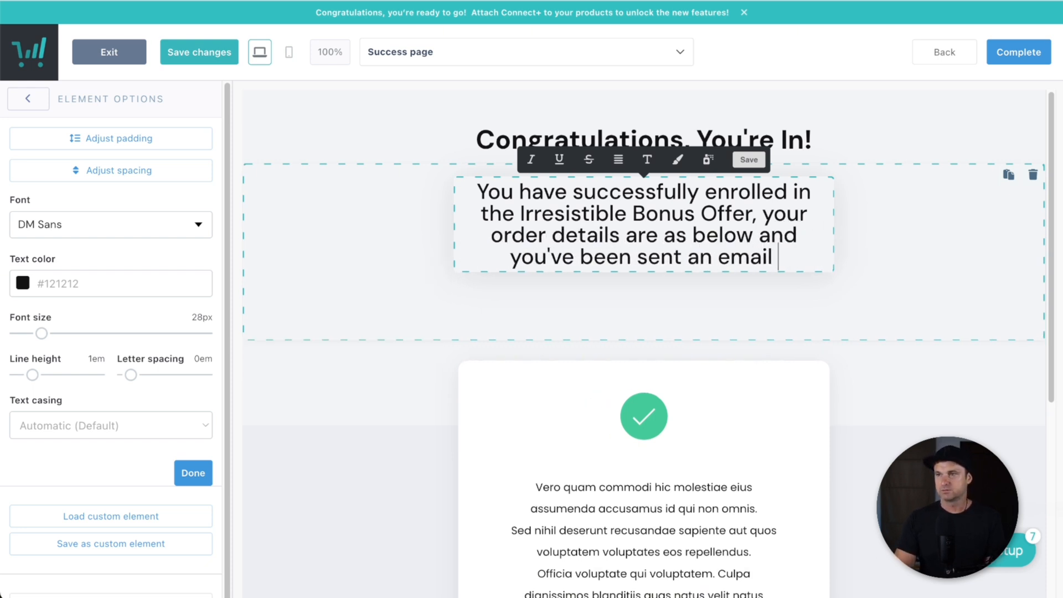
{"action": "type", "text": "with all your info."}
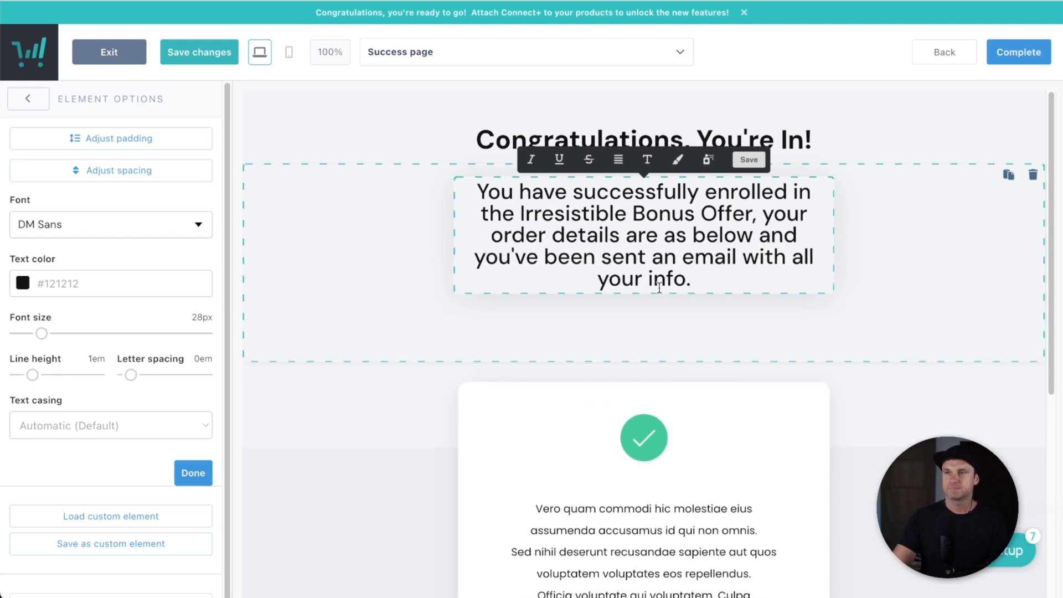
{"action": "left_click_drag", "start_coordinate": [30, 339], "coordinate": [36, 338]}
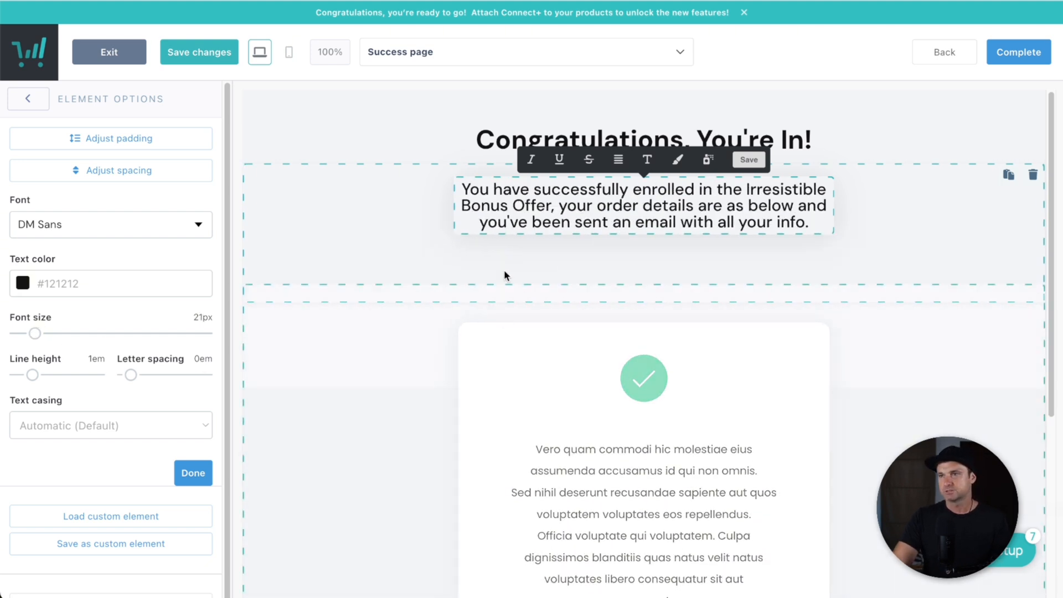
{"action": "left_click", "coordinate": [317, 192]}
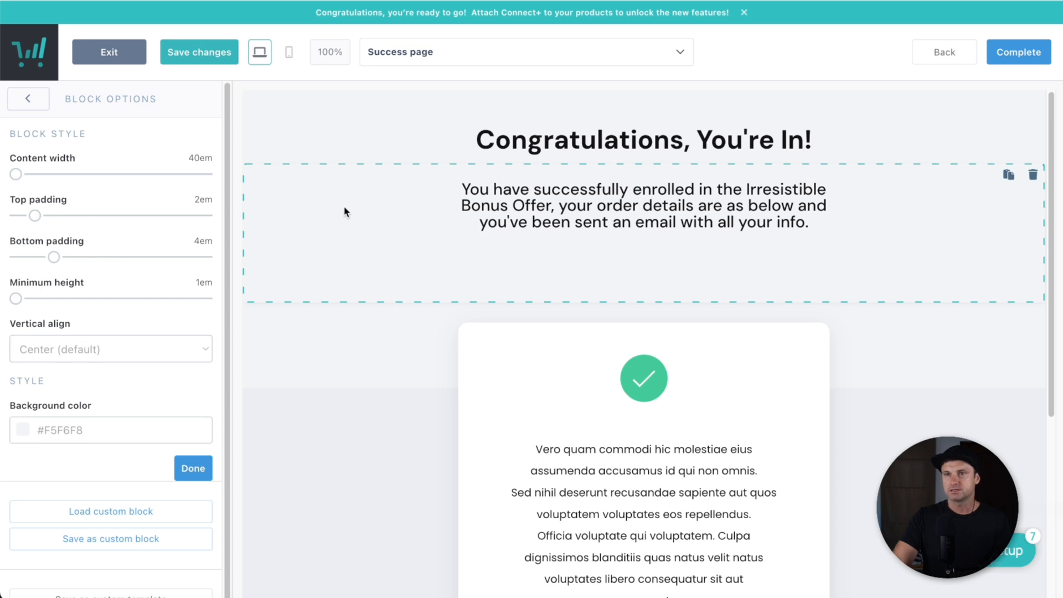
Step: Set the subheading block's top and bottom padding to 0em and delete the check icon
{"action": "left_click_drag", "start_coordinate": [55, 257], "coordinate": [12, 258]}
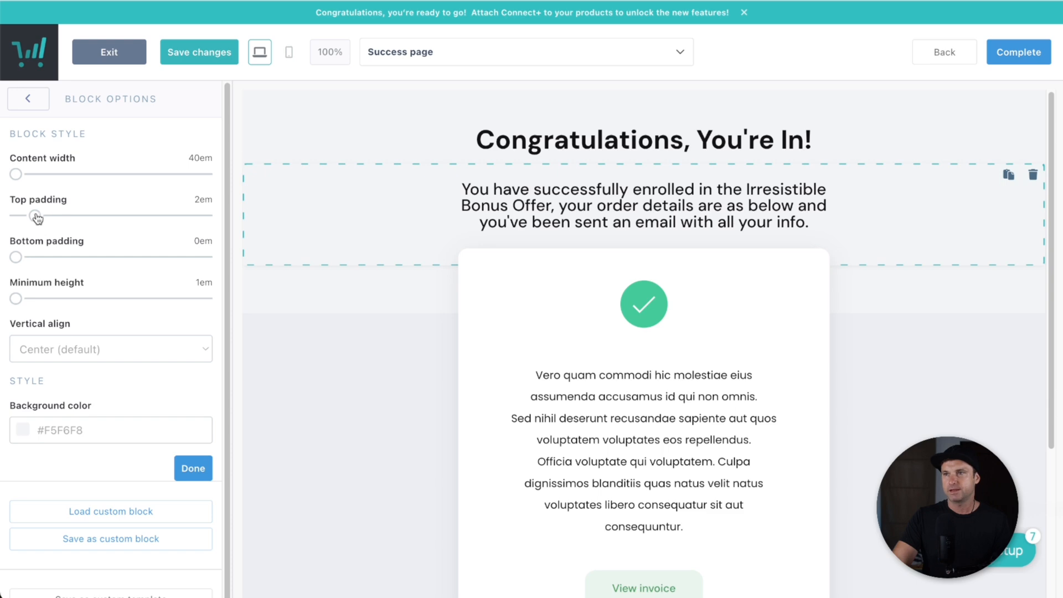
{"action": "left_click_drag", "start_coordinate": [36, 218], "coordinate": [11, 220]}
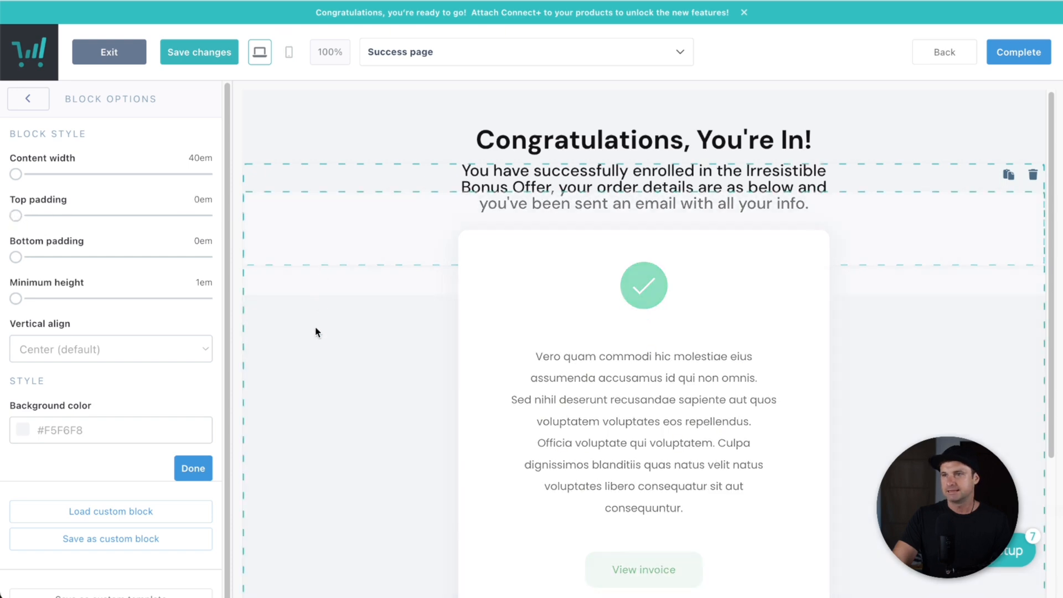
{"action": "left_click", "coordinate": [1024, 446]}
{"action": "scroll", "coordinate": [712, 303], "scroll_direction": "down", "scroll_amount": 4}
{"action": "scroll", "coordinate": [720, 310], "scroll_direction": "up", "scroll_amount": 4}
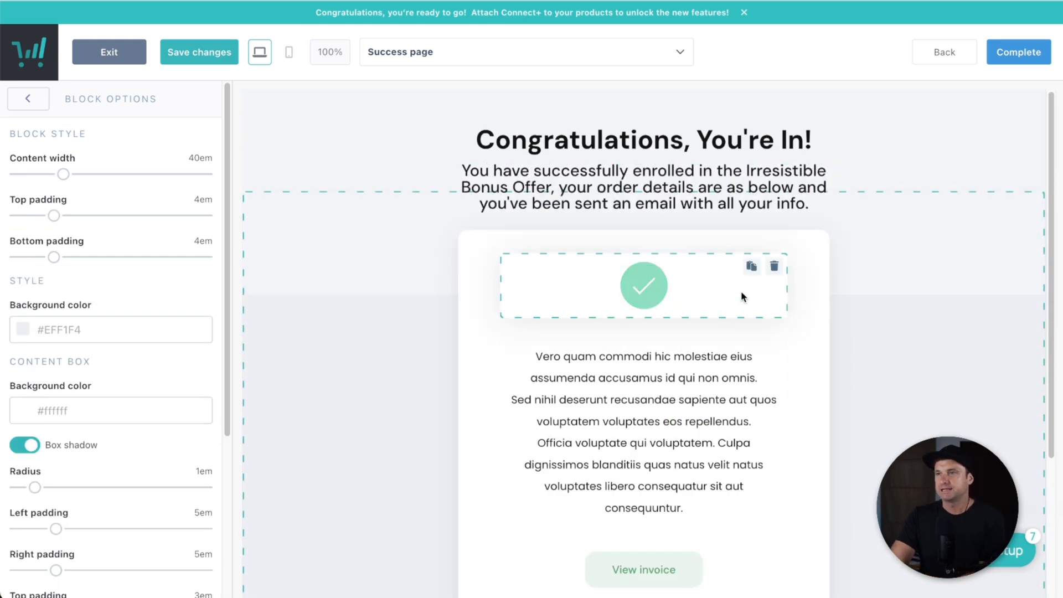
{"action": "left_click", "coordinate": [774, 271]}
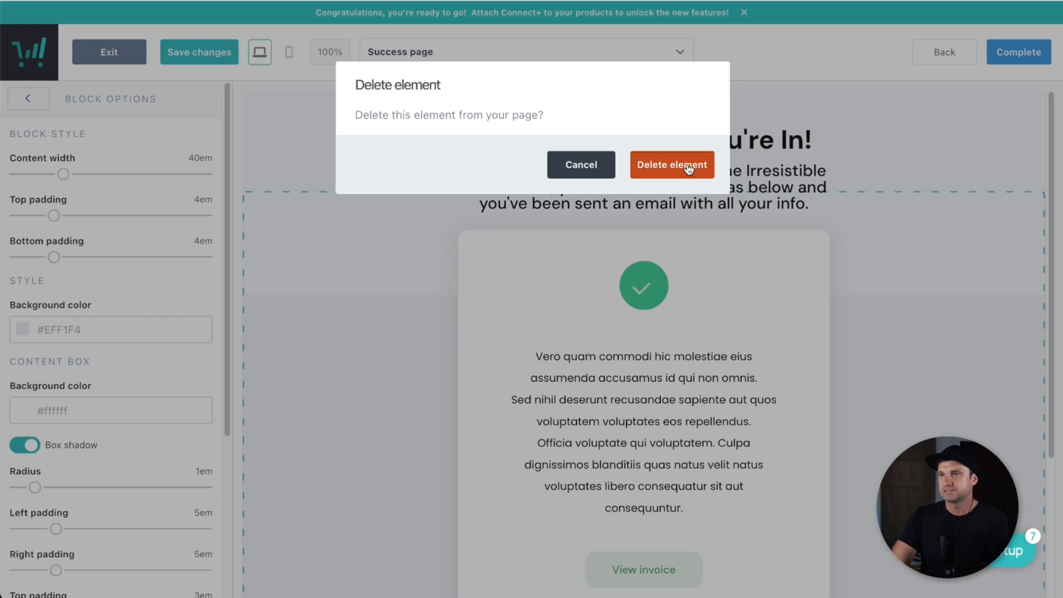
{"action": "left_click", "coordinate": [687, 166]}
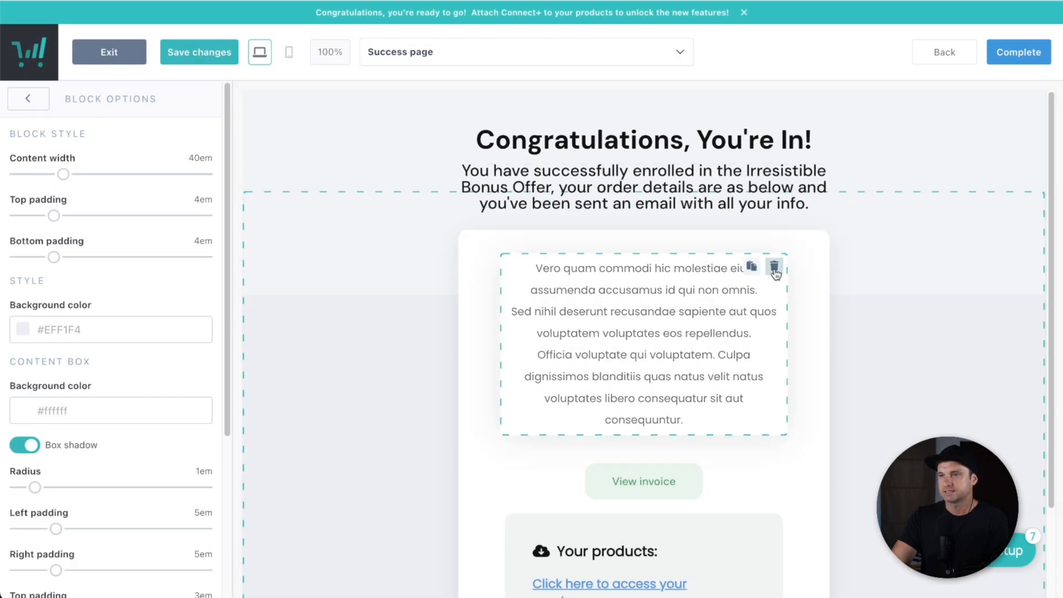
Step: Delete the placeholder paragraph, move View invoice below Your products, and complete the design
{"action": "scroll", "coordinate": [712, 476], "scroll_direction": "down", "scroll_amount": 3}
{"action": "scroll", "coordinate": [747, 332], "scroll_direction": "up", "scroll_amount": 3}
{"action": "left_click", "coordinate": [773, 268]}
{"action": "left_click", "coordinate": [661, 168]}
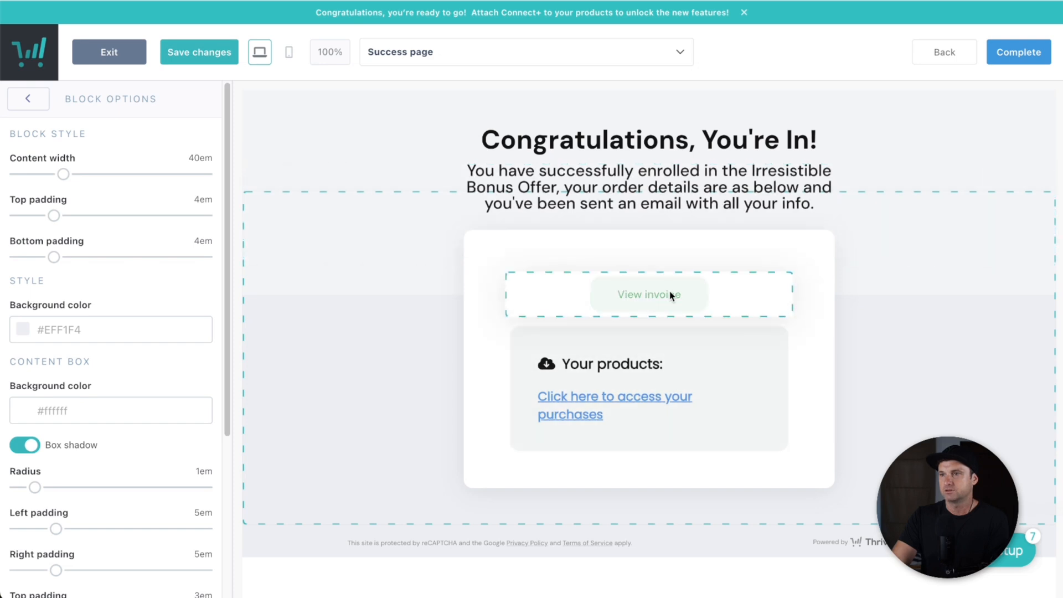
{"action": "left_click_drag", "start_coordinate": [728, 300], "coordinate": [683, 430]}
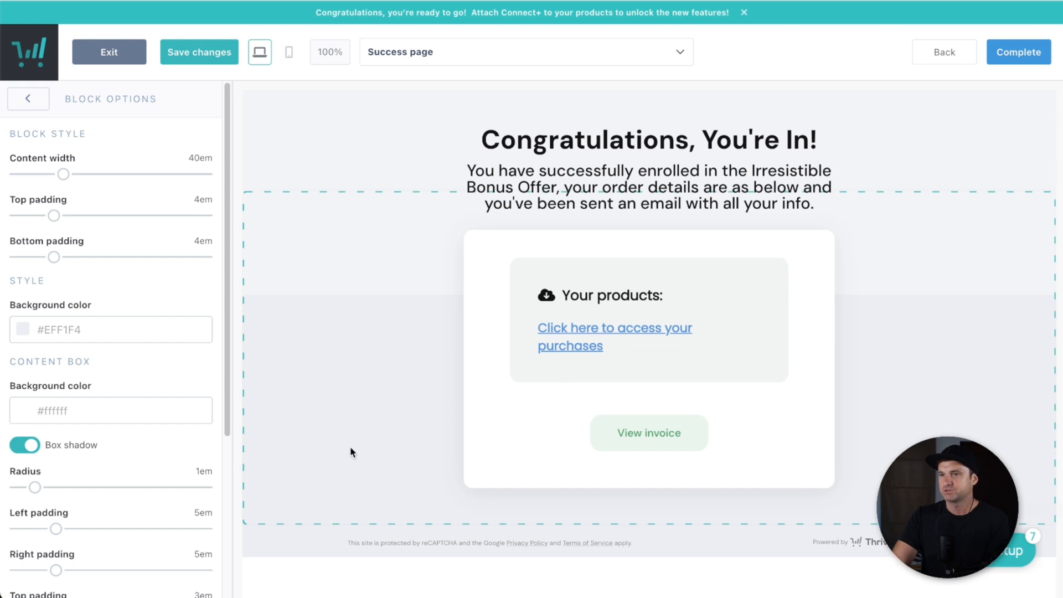
{"action": "left_click", "coordinate": [1024, 49]}
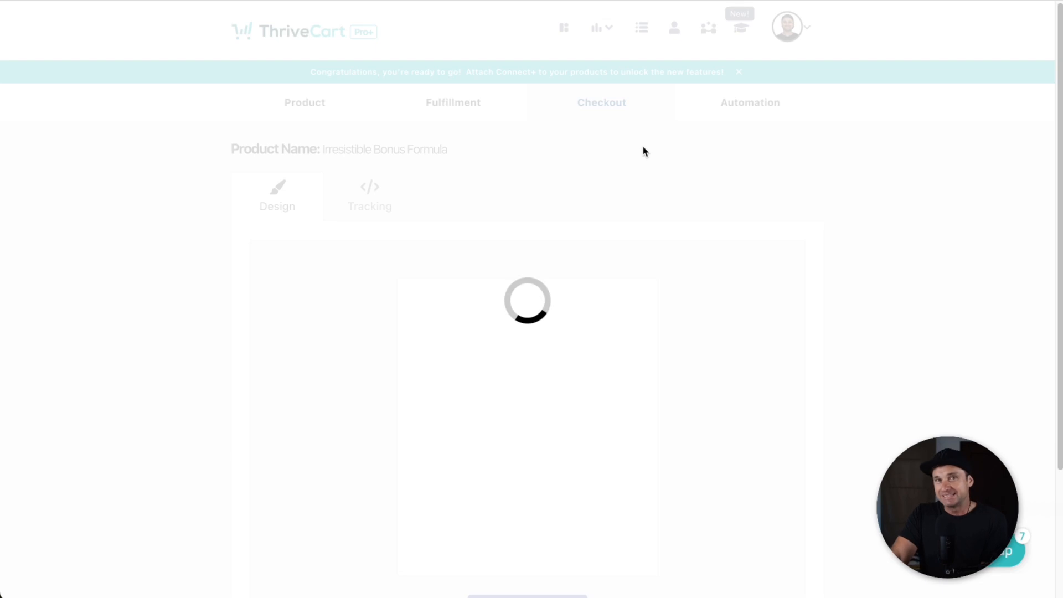
Step: Leave all tracking services, including Facebook, disabled and continue to the Automation step
{"action": "scroll", "coordinate": [633, 140], "scroll_direction": "down", "scroll_amount": 3}
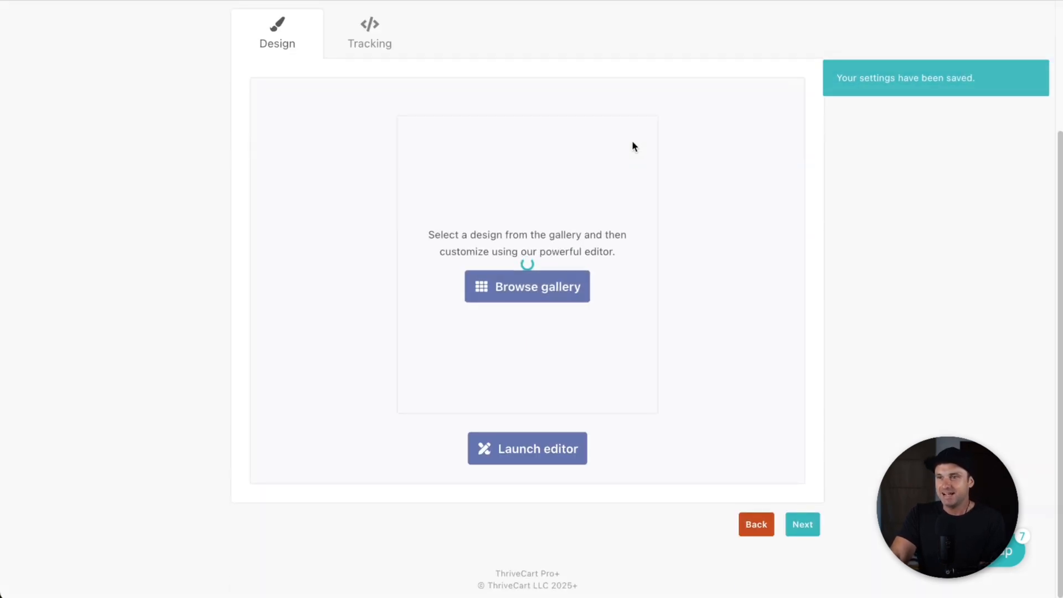
{"action": "scroll", "coordinate": [631, 144], "scroll_direction": "up", "scroll_amount": 3}
{"action": "scroll", "coordinate": [624, 198], "scroll_direction": "down", "scroll_amount": 3}
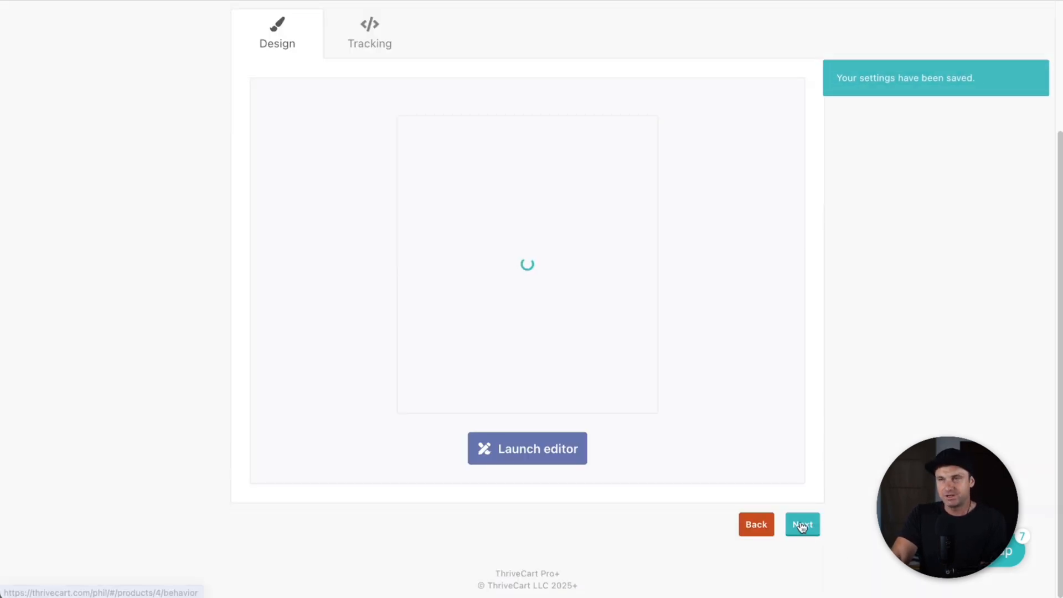
{"action": "scroll", "coordinate": [533, 320], "scroll_direction": "up", "scroll_amount": 3}
{"action": "left_click", "coordinate": [387, 186]}
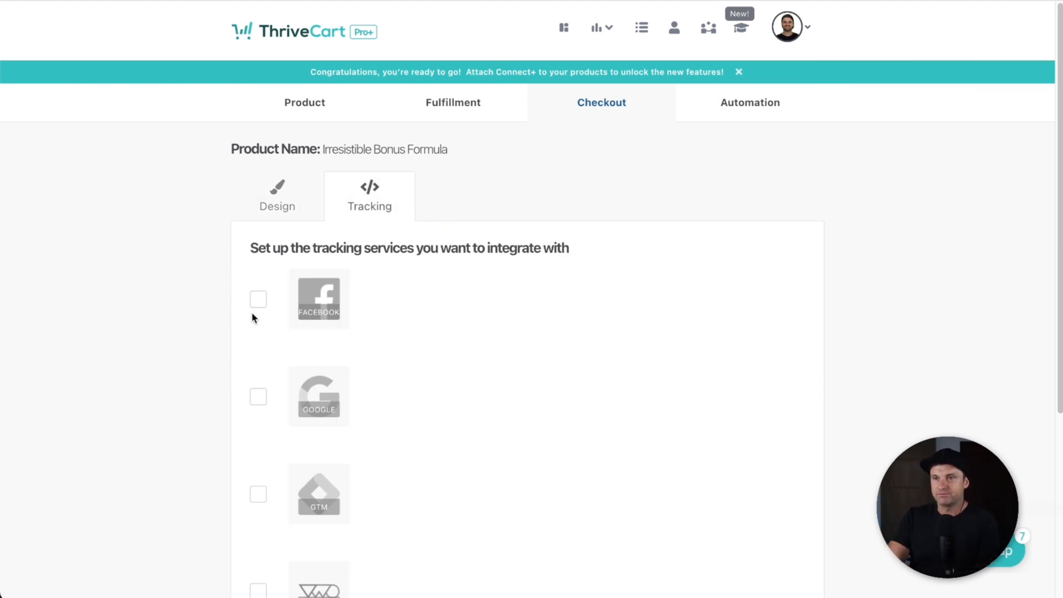
{"action": "scroll", "coordinate": [288, 365], "scroll_direction": "down", "scroll_amount": 5}
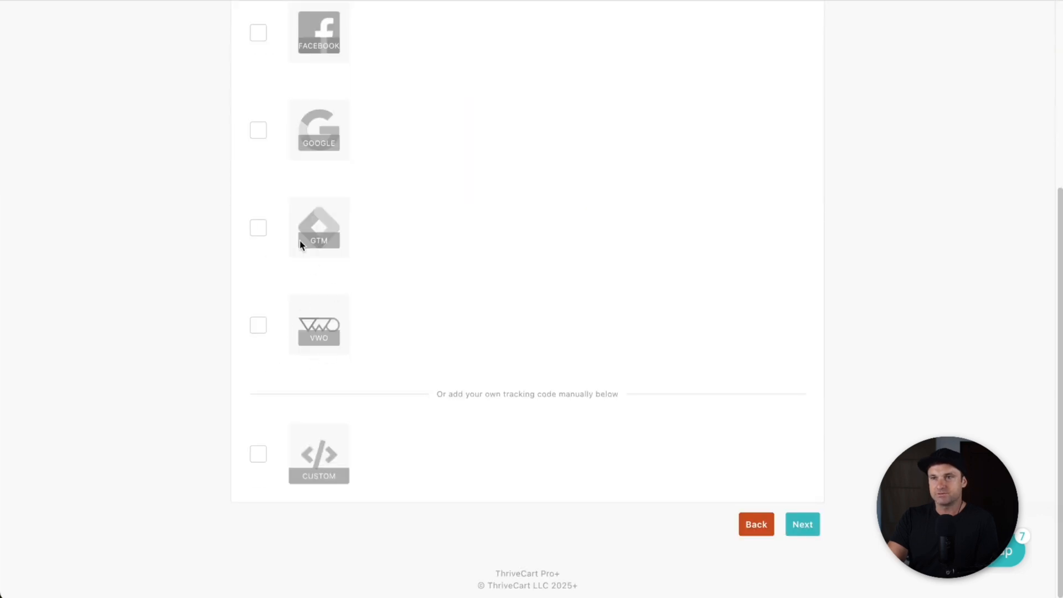
{"action": "scroll", "coordinate": [714, 398], "scroll_direction": "up", "scroll_amount": 5}
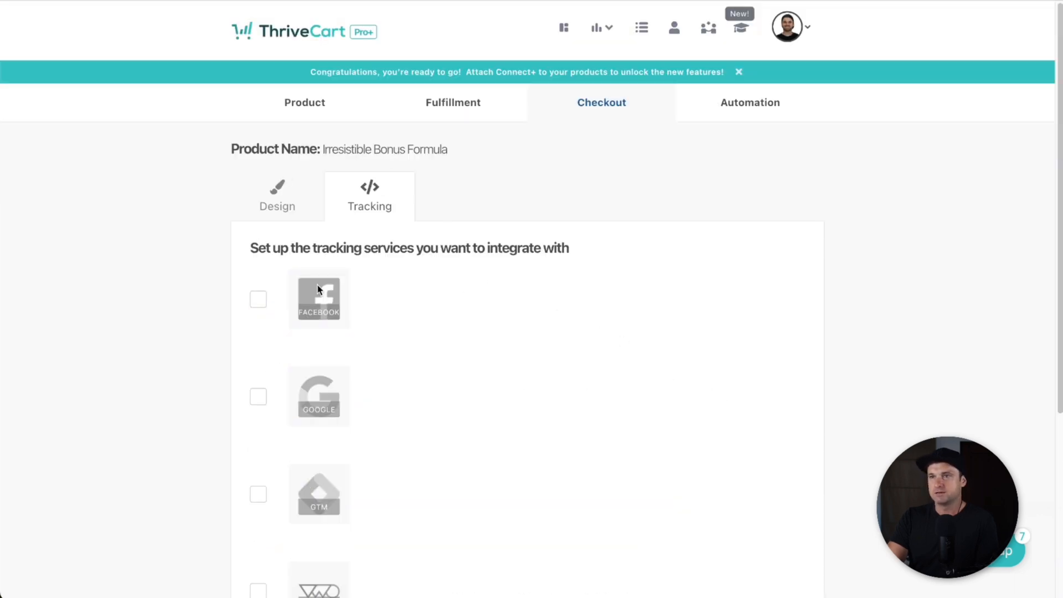
{"action": "left_click", "coordinate": [259, 301]}
{"action": "left_click", "coordinate": [258, 300]}
{"action": "scroll", "coordinate": [834, 487], "scroll_direction": "down", "scroll_amount": 5}
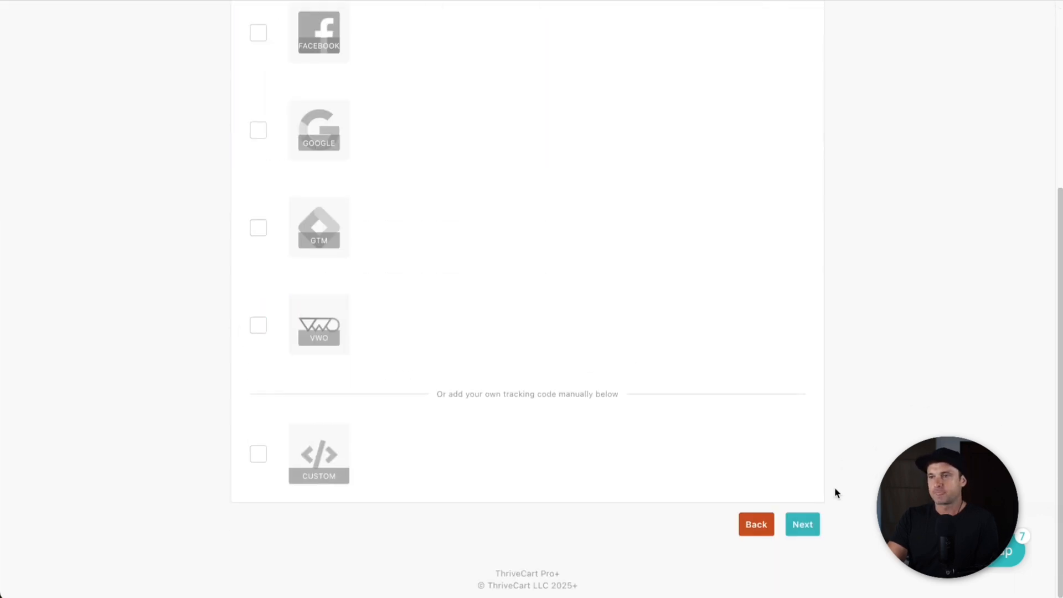
{"action": "left_click", "coordinate": [804, 524]}
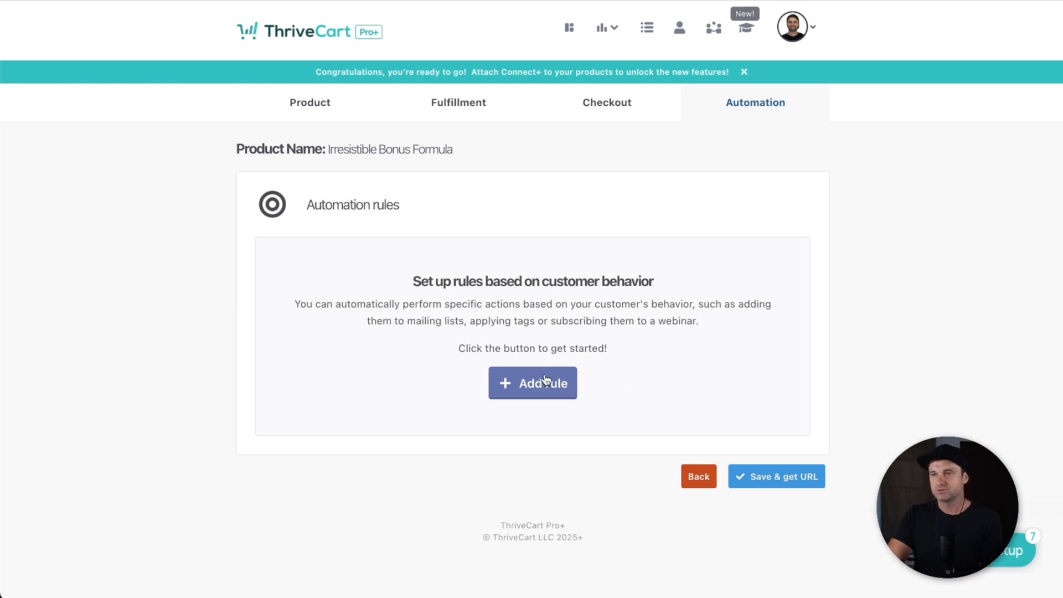
Step: Save the product with Save & get URL and open its checkout link in the browser
{"action": "left_click", "coordinate": [776, 474]}
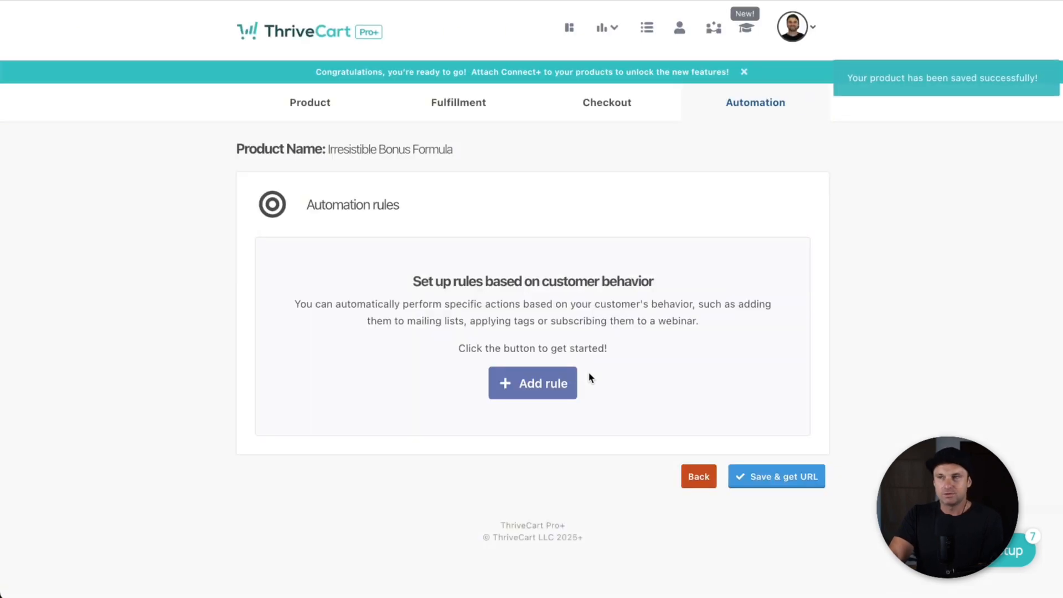
{"action": "left_click_drag", "start_coordinate": [681, 316], "coordinate": [264, 326]}
{"action": "right_click", "coordinate": [327, 322]}
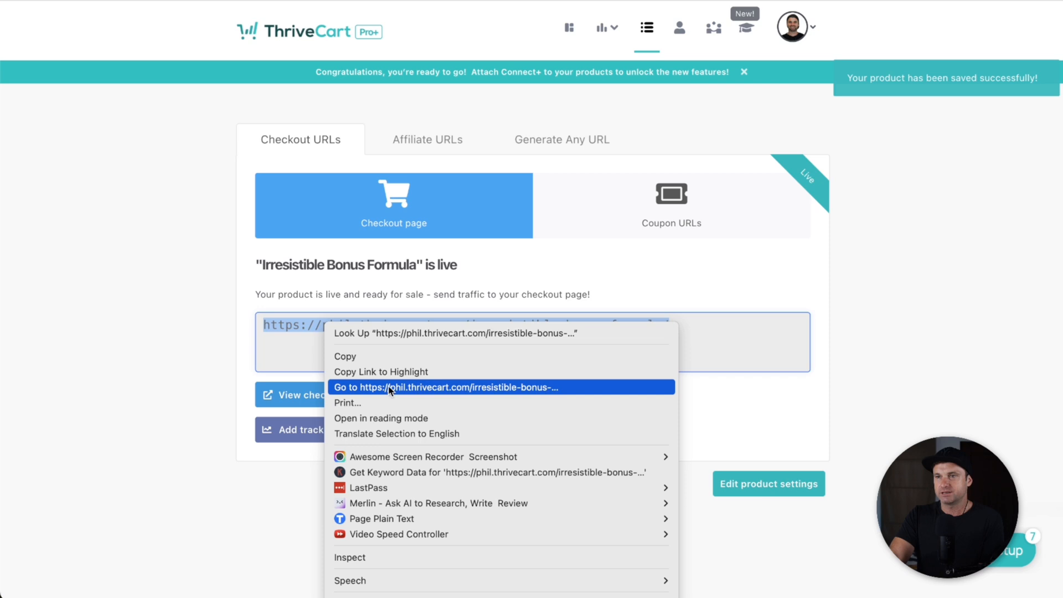
{"action": "left_click", "coordinate": [381, 387]}
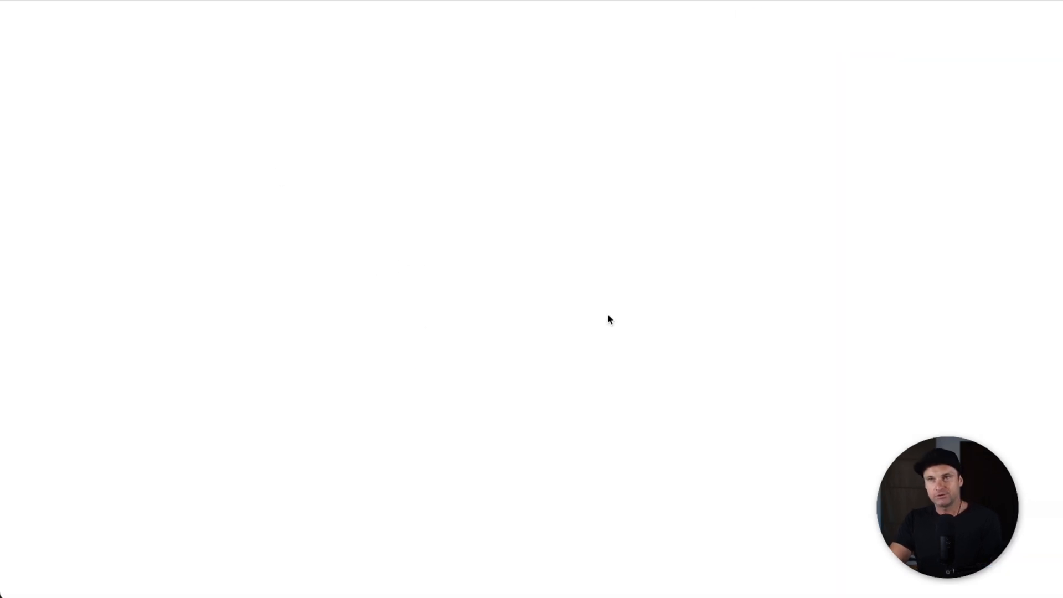